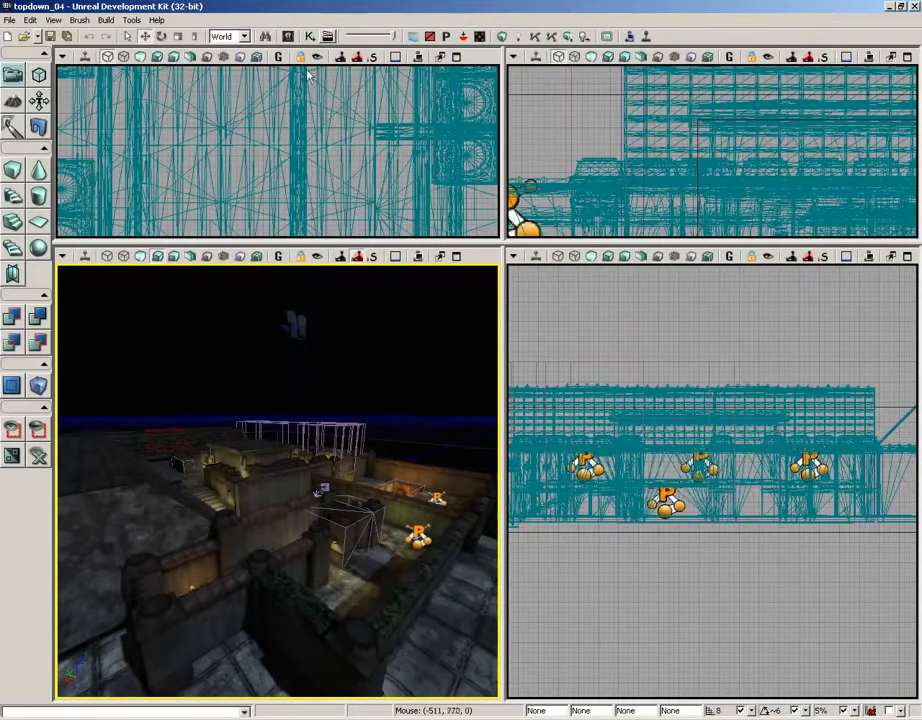
Select the SM_key static mesh in the topdown_test package's Static_Meshes group as the asset to place
click(288, 37)
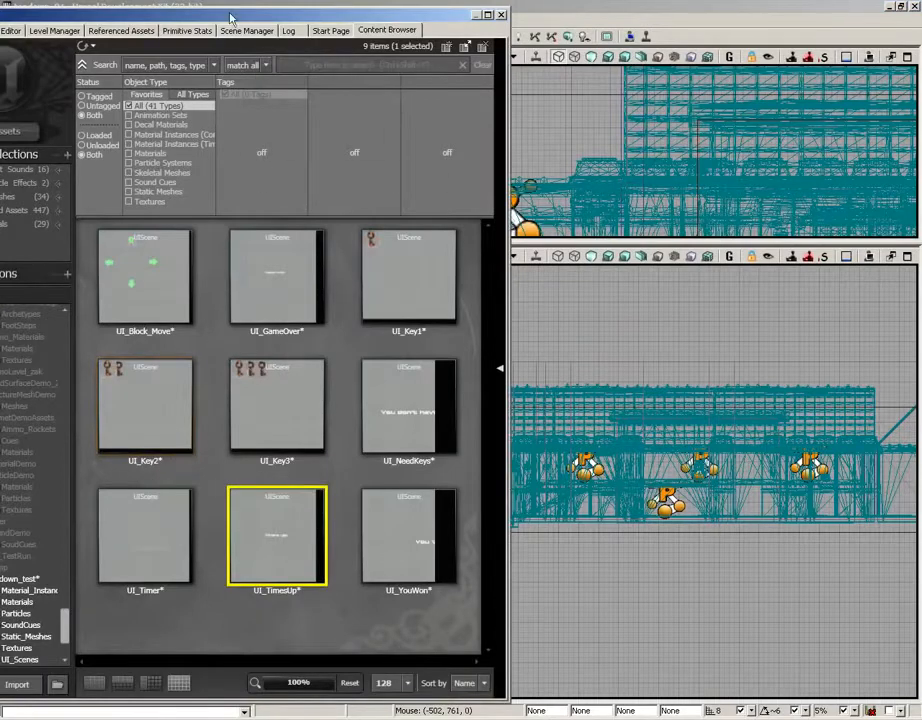
drag(232, 15, 353, 11)
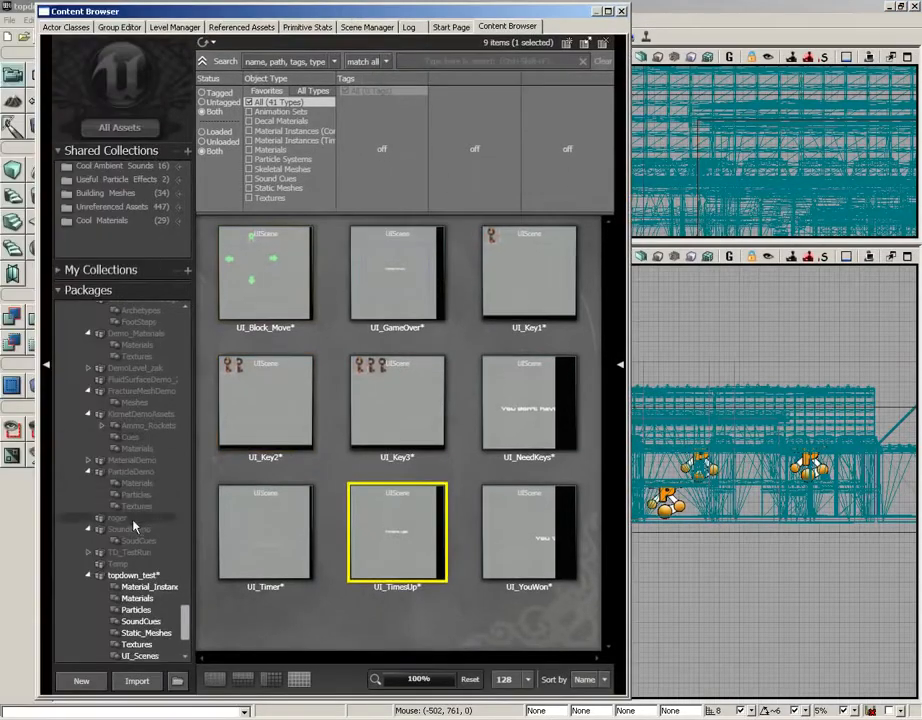
click(145, 633)
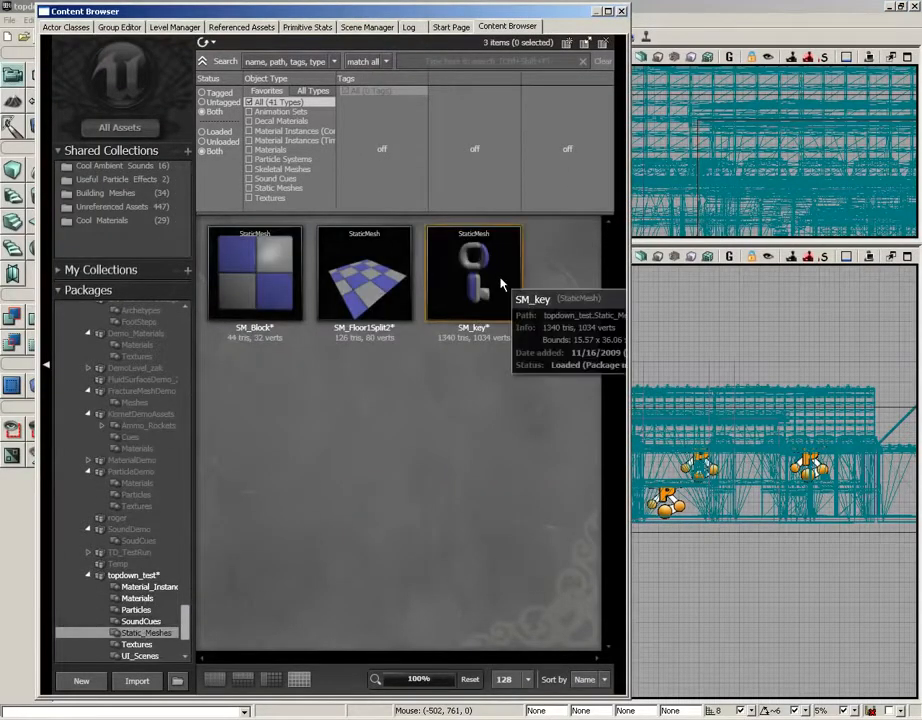
click(502, 300)
mouse_move(498, 291)
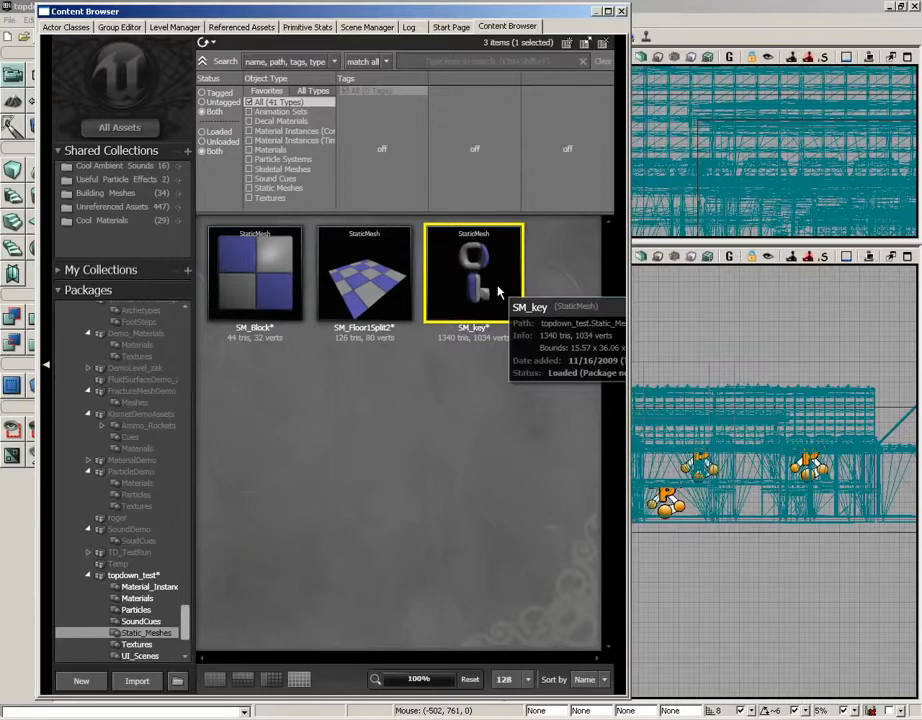
click(621, 12)
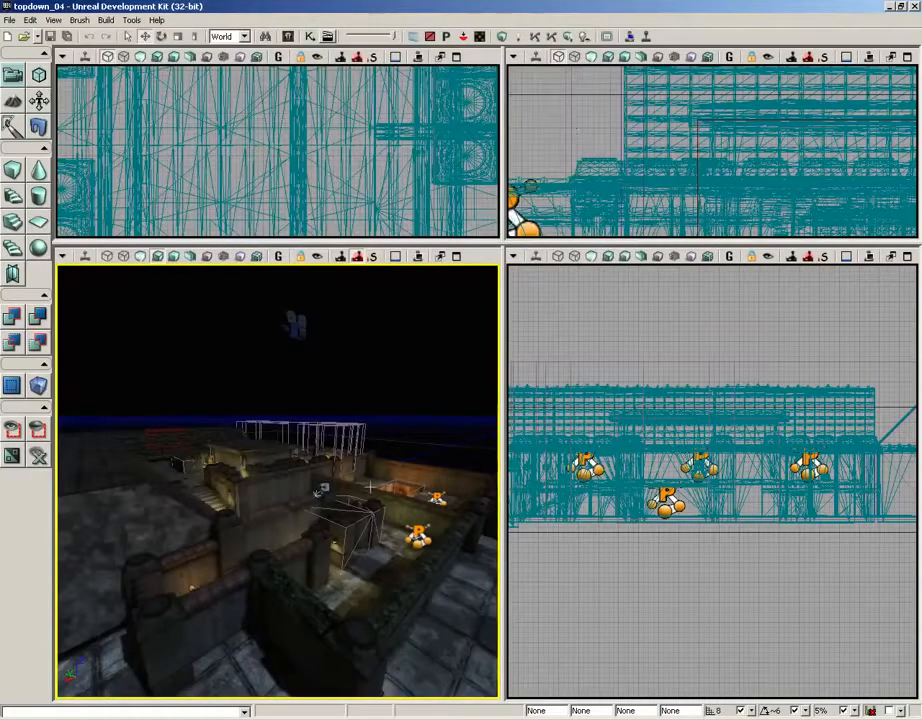
Add SM_key as an InterpActor in the dark gap between the round-topped pillars beside the orange-lit trench
scroll(370, 367, up, 2)
drag(370, 367, 70, 290)
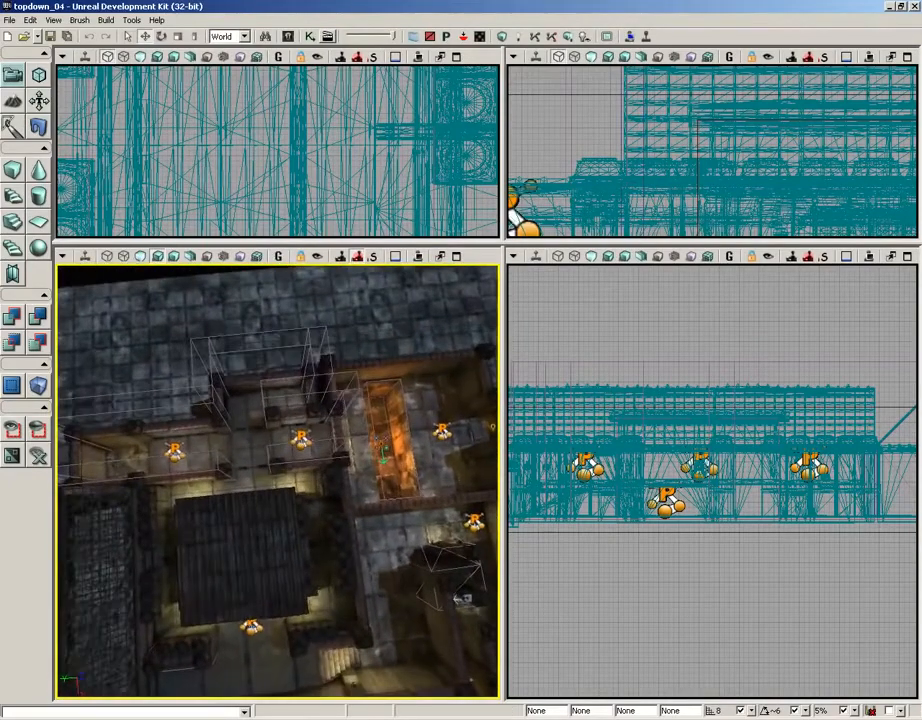
drag(318, 536, 420, 570)
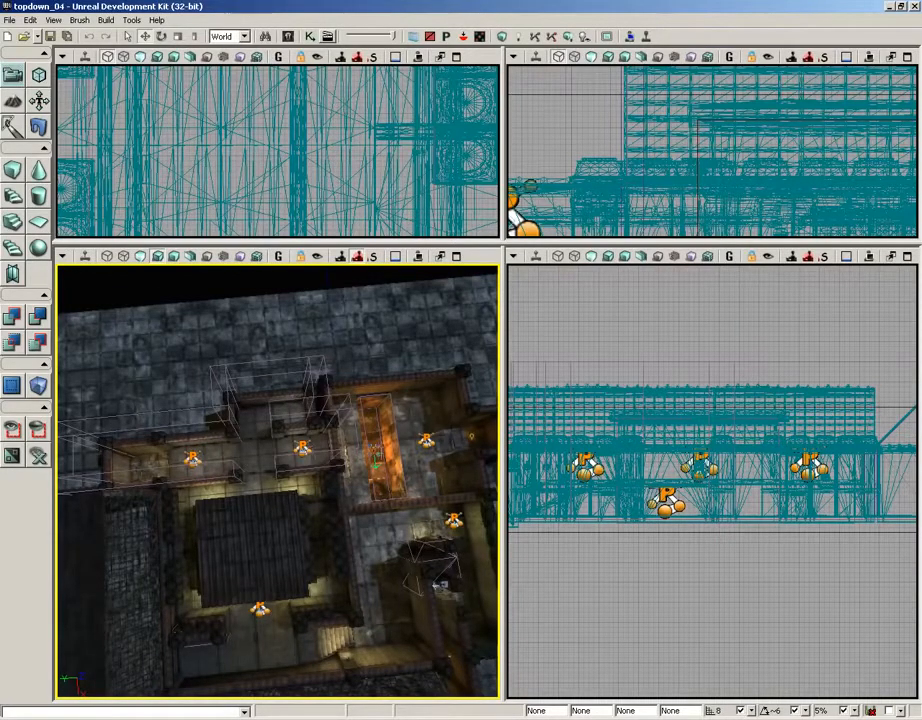
middle_drag(382, 449, 457, 697)
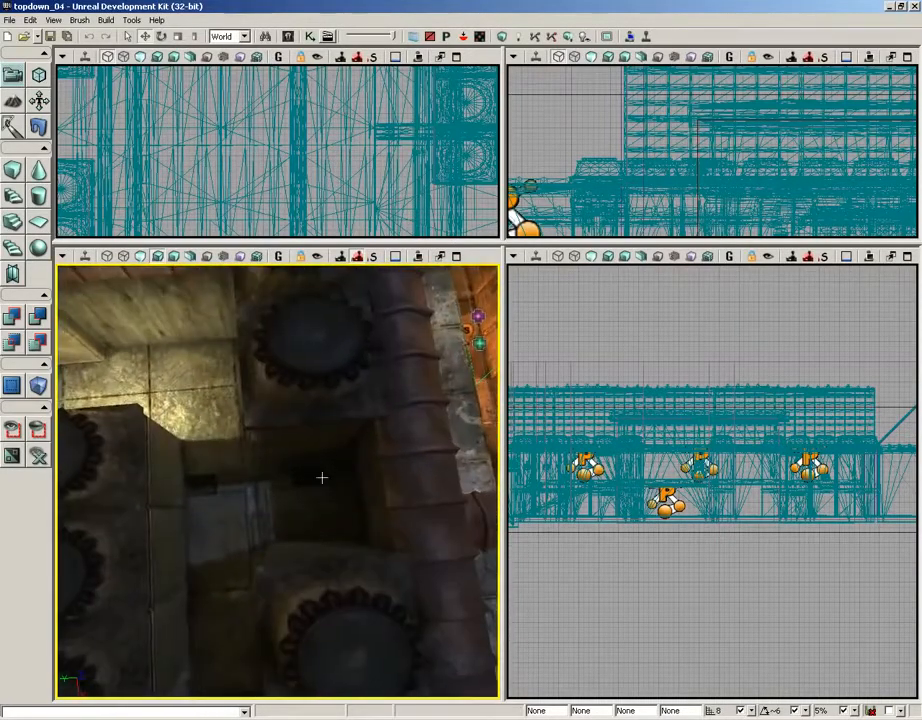
right_click(293, 512)
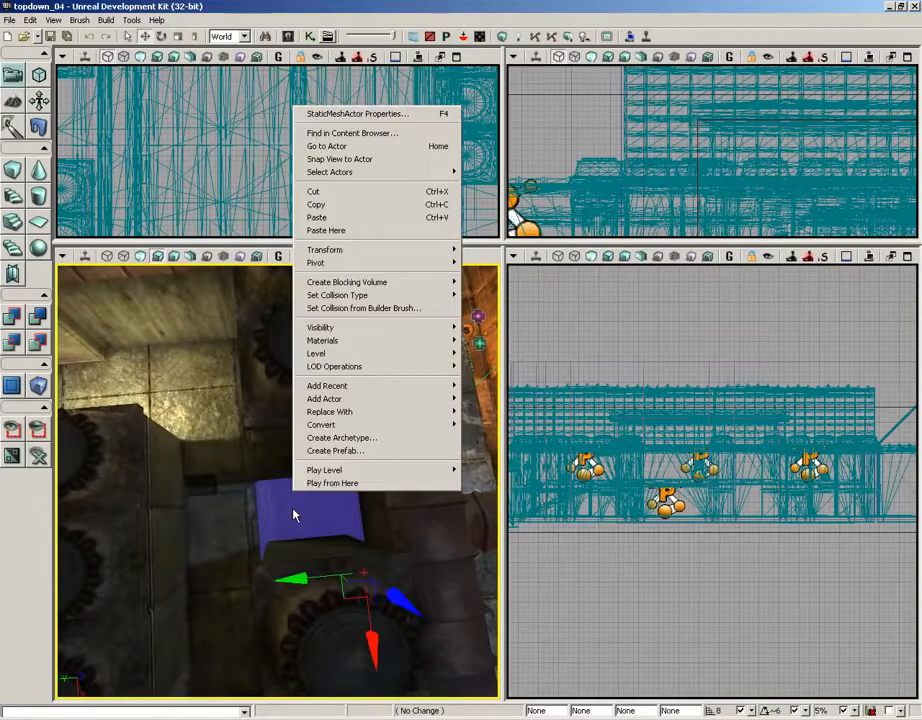
mouse_move(339, 403)
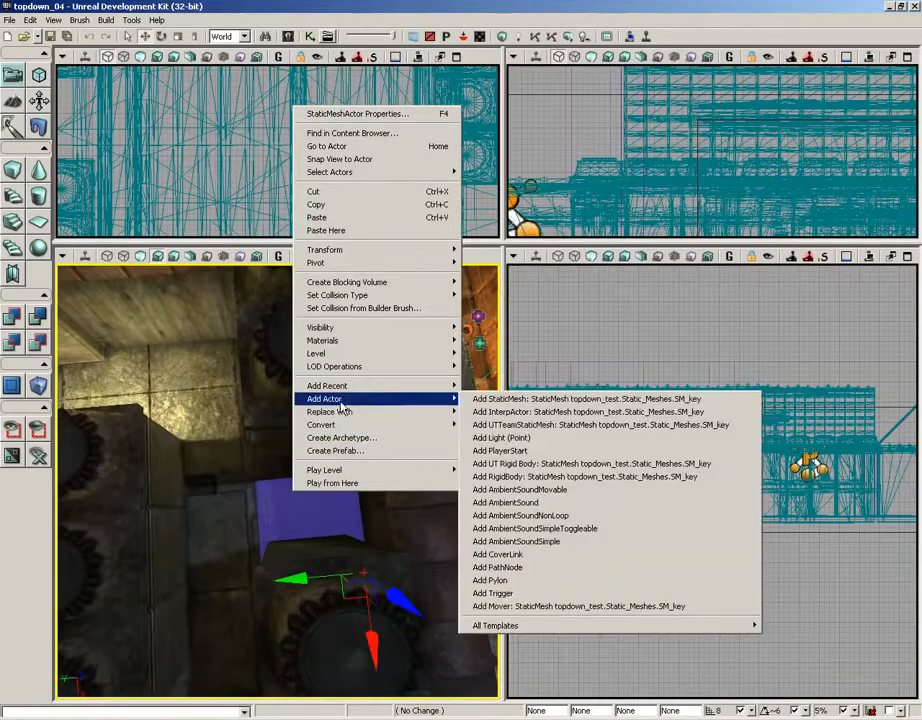
click(505, 411)
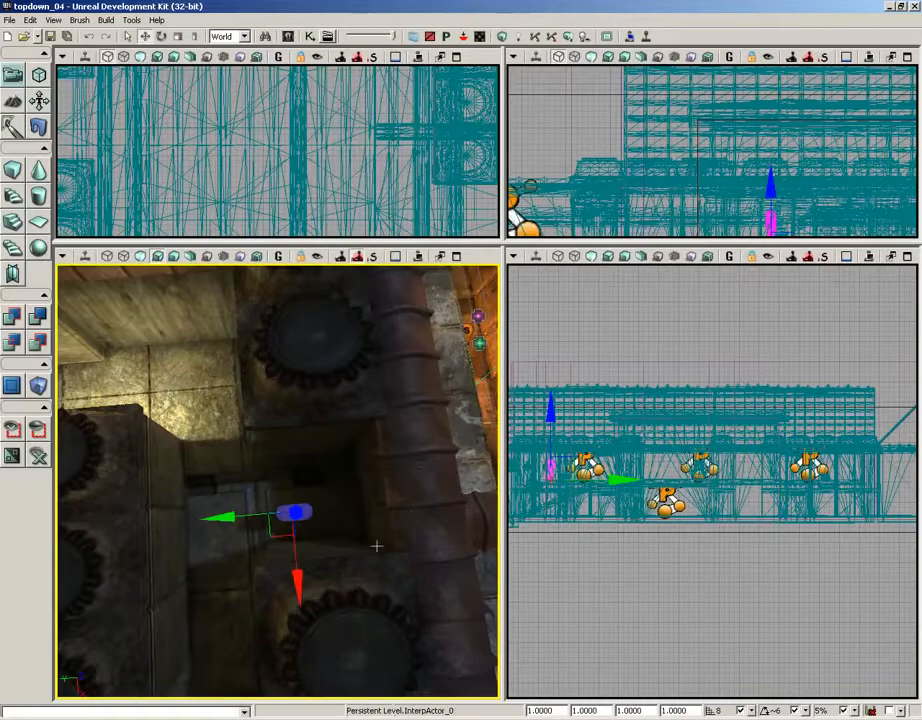
right_drag(347, 529, 242, 444)
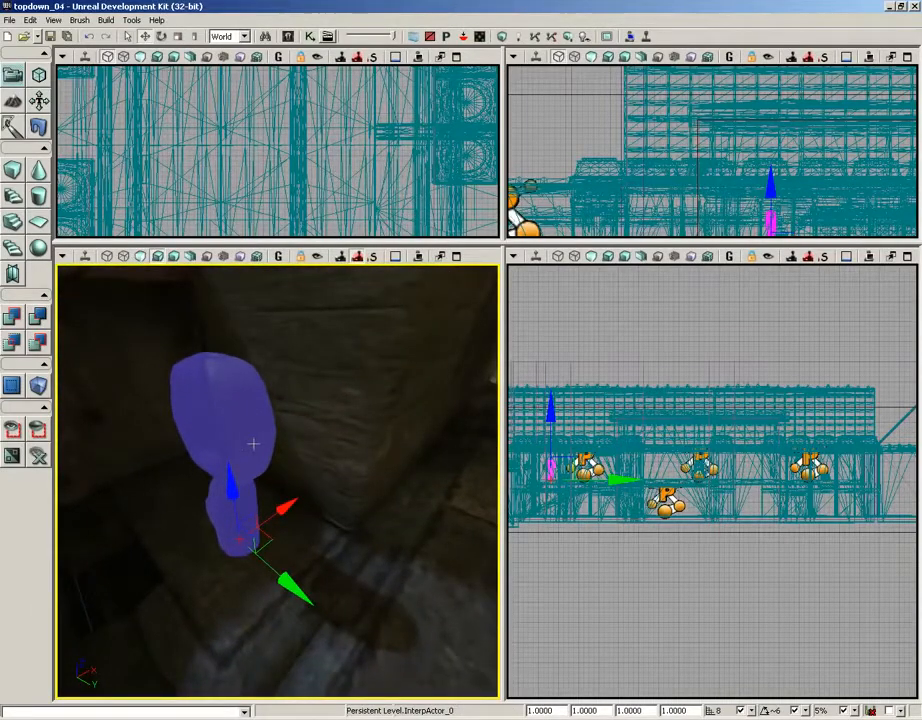
Open the SM_key static mesh for editing and expand its LODInfo down to the first element's material setting
click(289, 37)
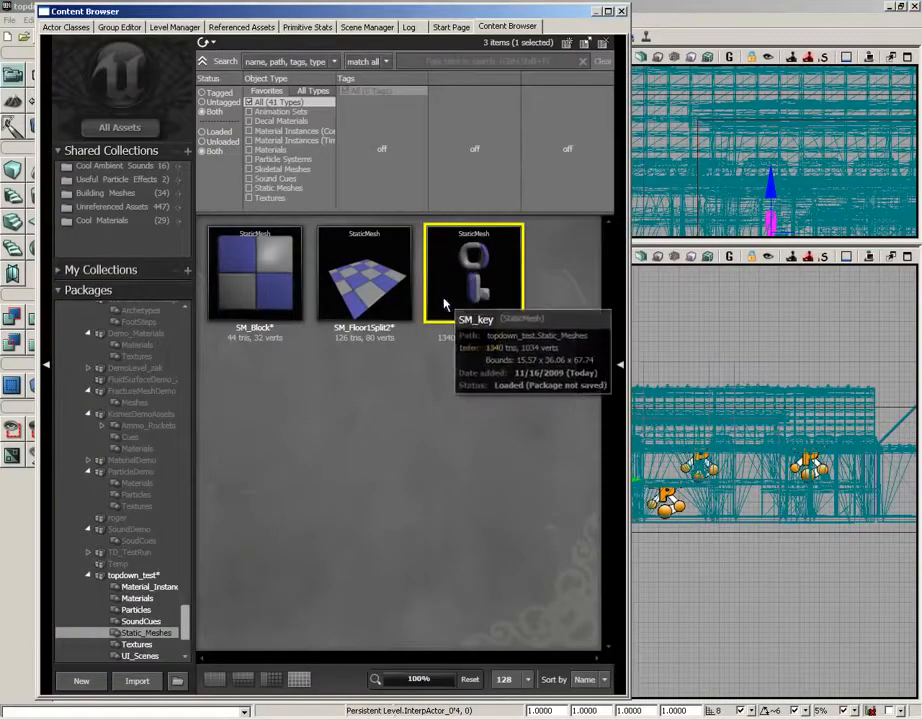
click(150, 586)
click(138, 598)
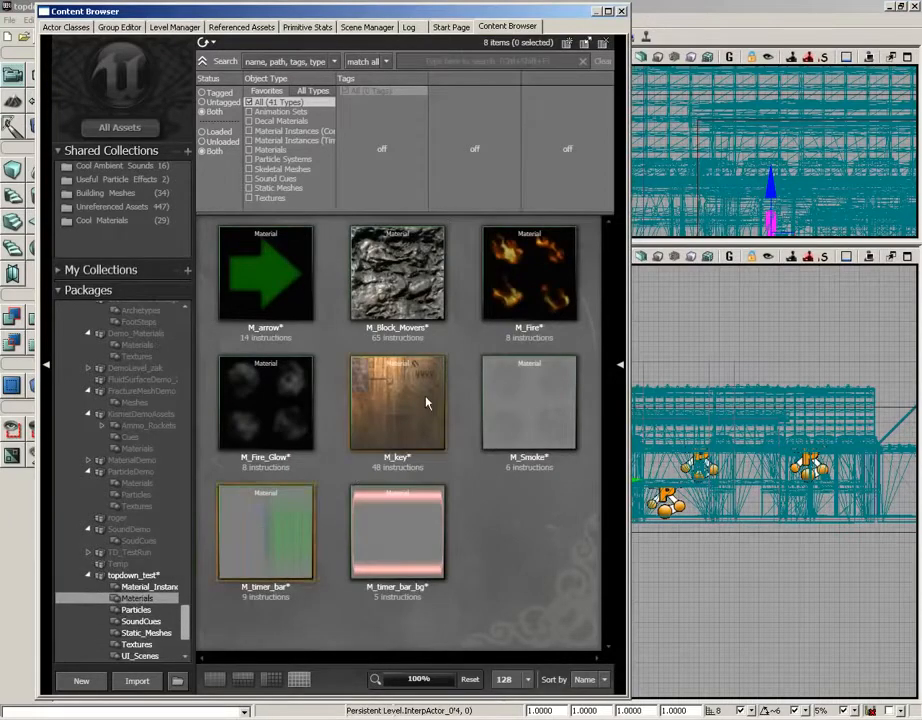
click(145, 633)
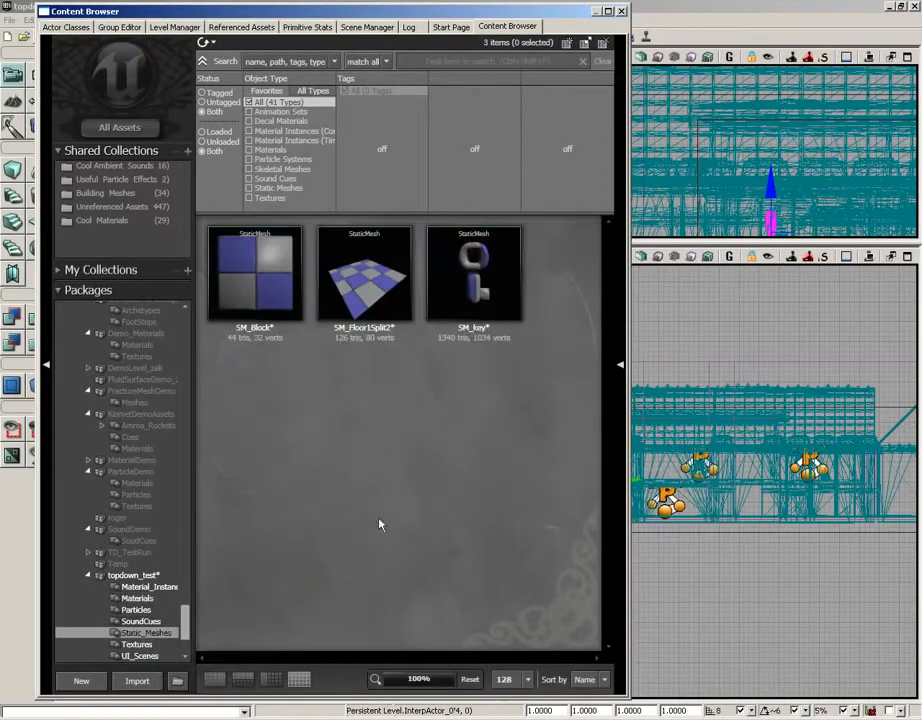
double_click(485, 291)
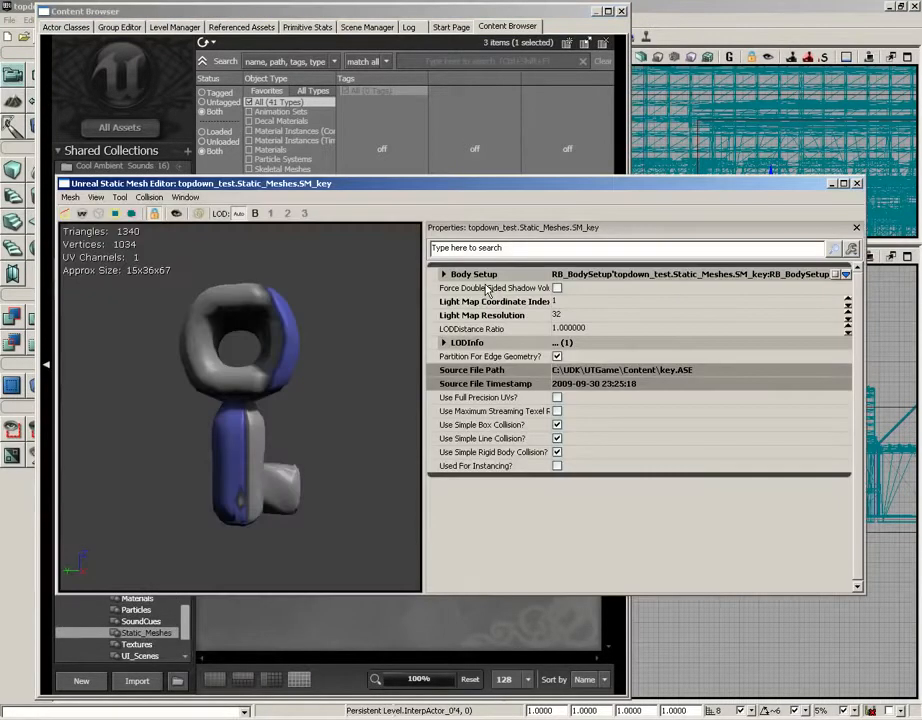
click(468, 343)
click(464, 356)
click(478, 370)
click(487, 384)
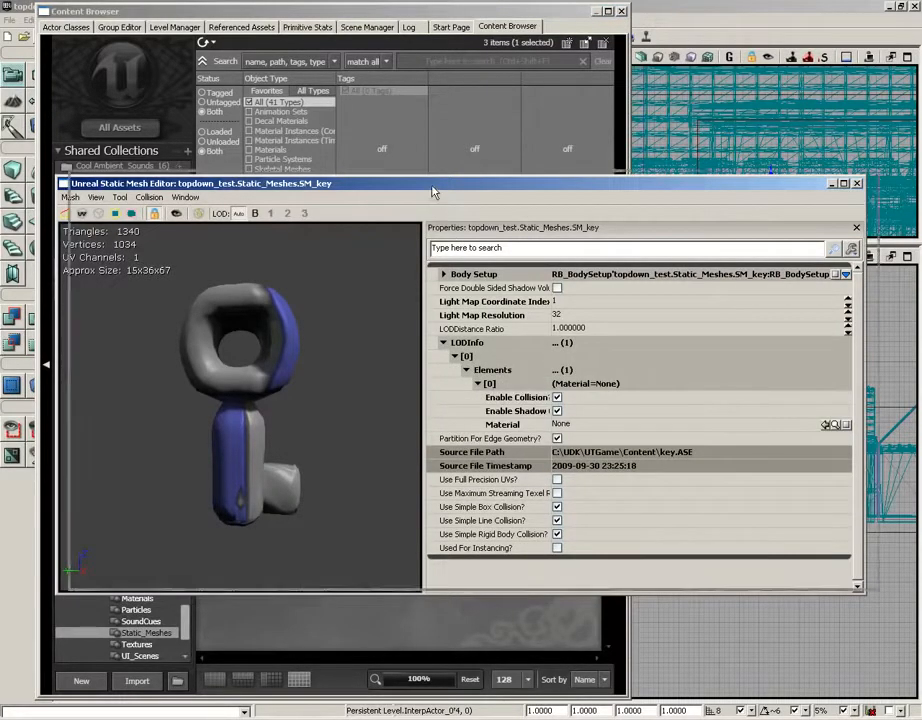
Assign the M_key material from topdown_test's Materials group to the SM_key mesh element and close the editors
drag(458, 183, 760, 107)
click(146, 600)
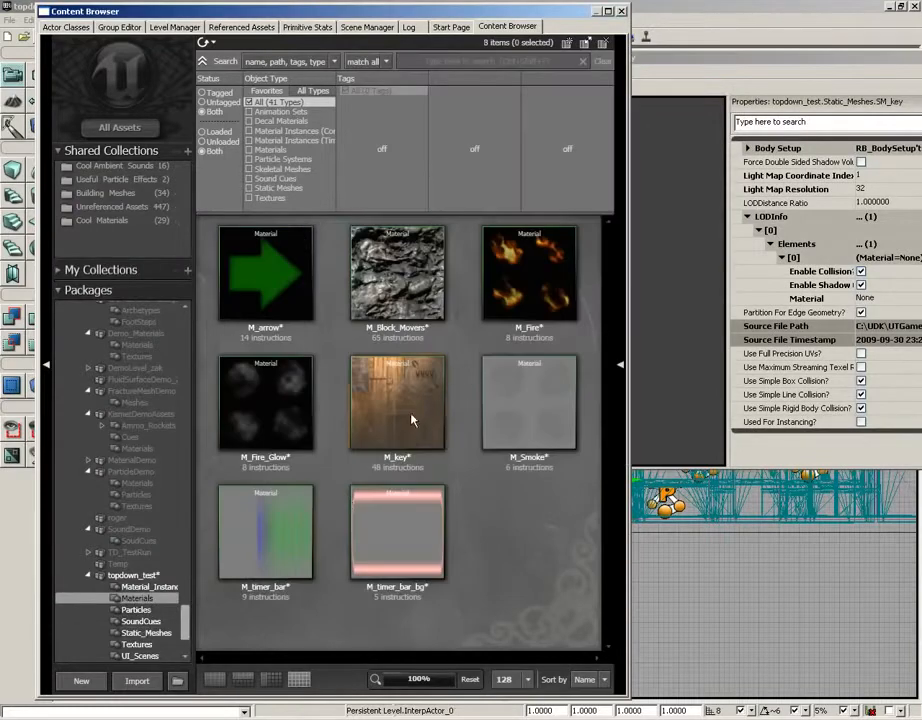
click(368, 410)
drag(726, 58, 426, 90)
click(830, 331)
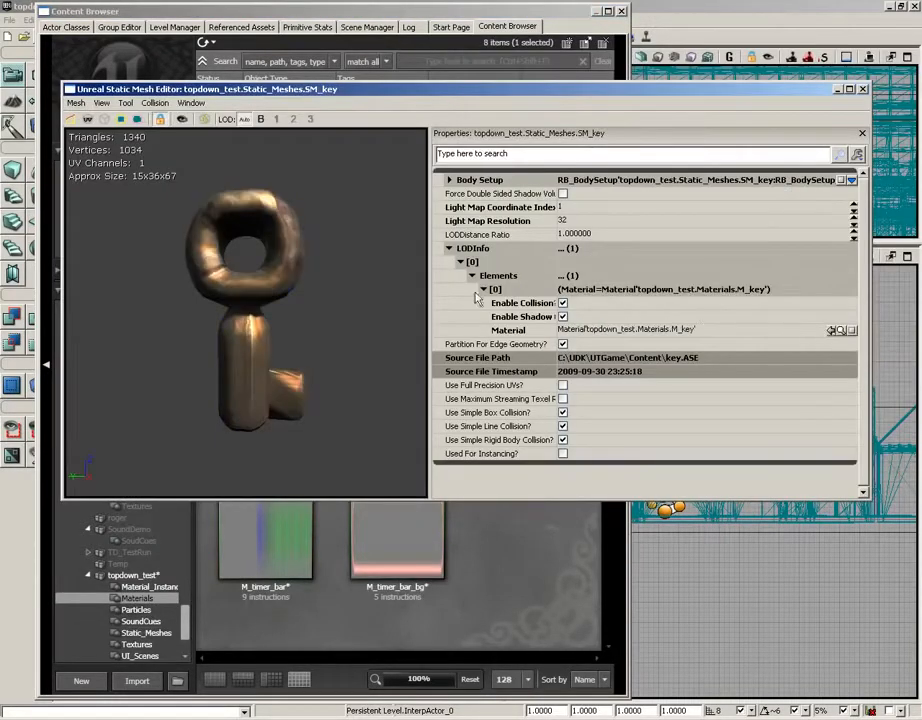
click(862, 89)
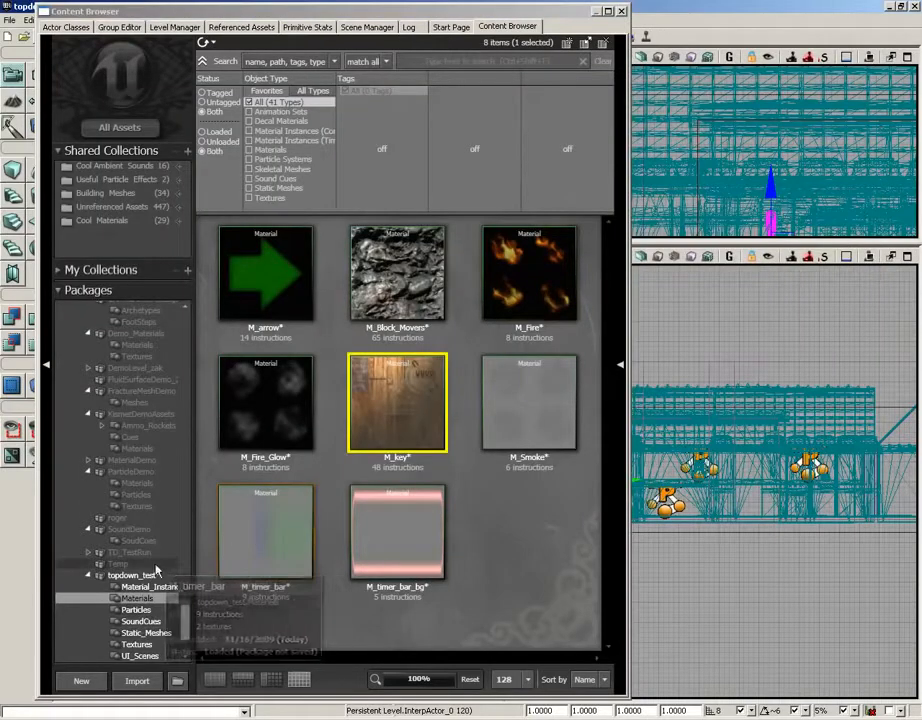
click(531, 496)
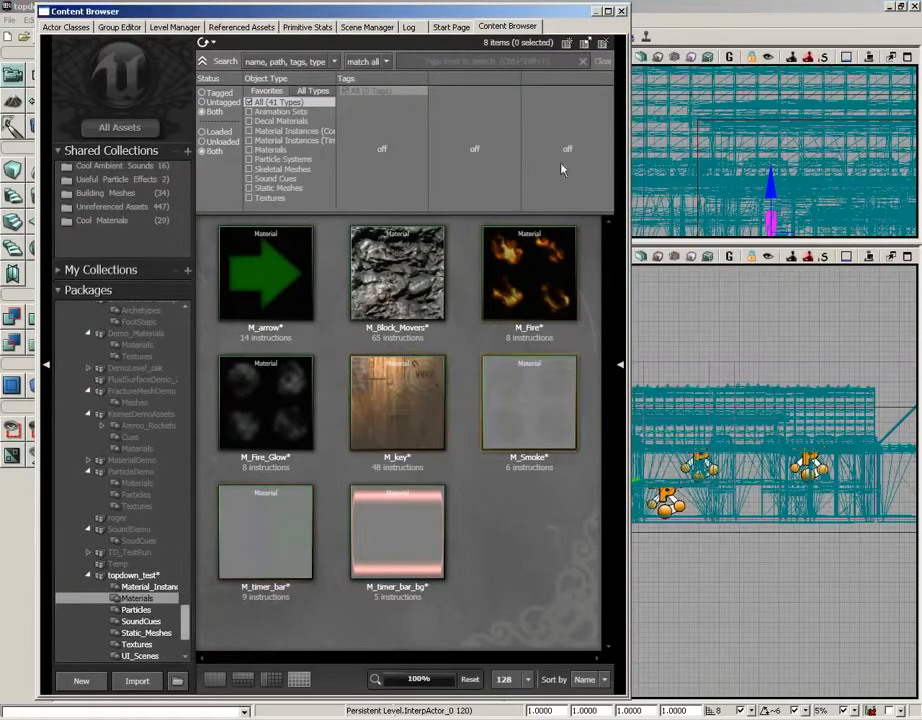
click(622, 13)
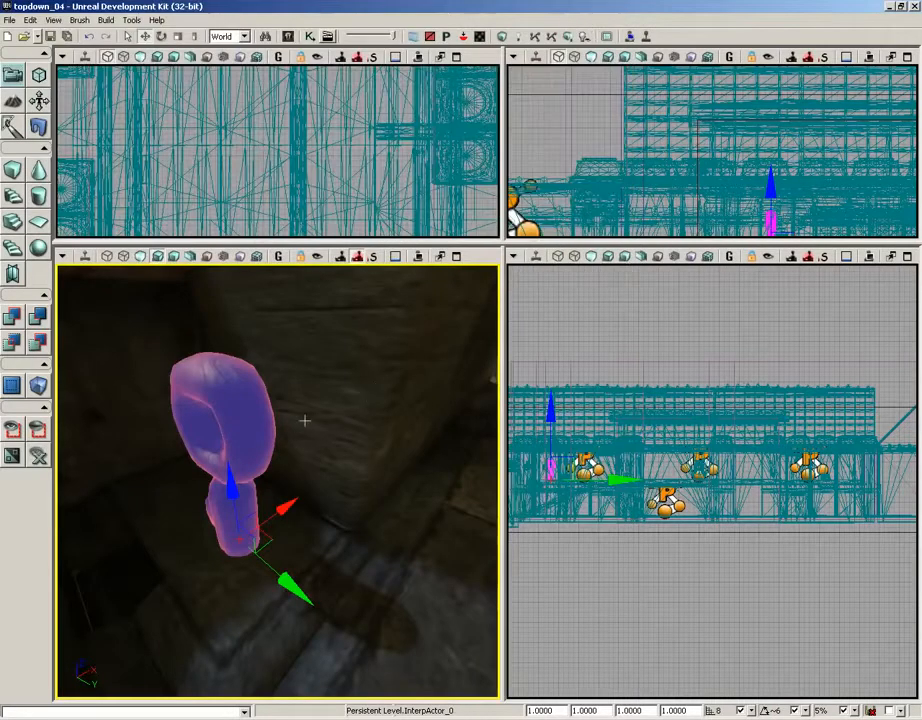
Examine the textured key and its surroundings from several angles, keeping the key selected
middle_drag(305, 421, 312, 385)
click(330, 623)
click(330, 622)
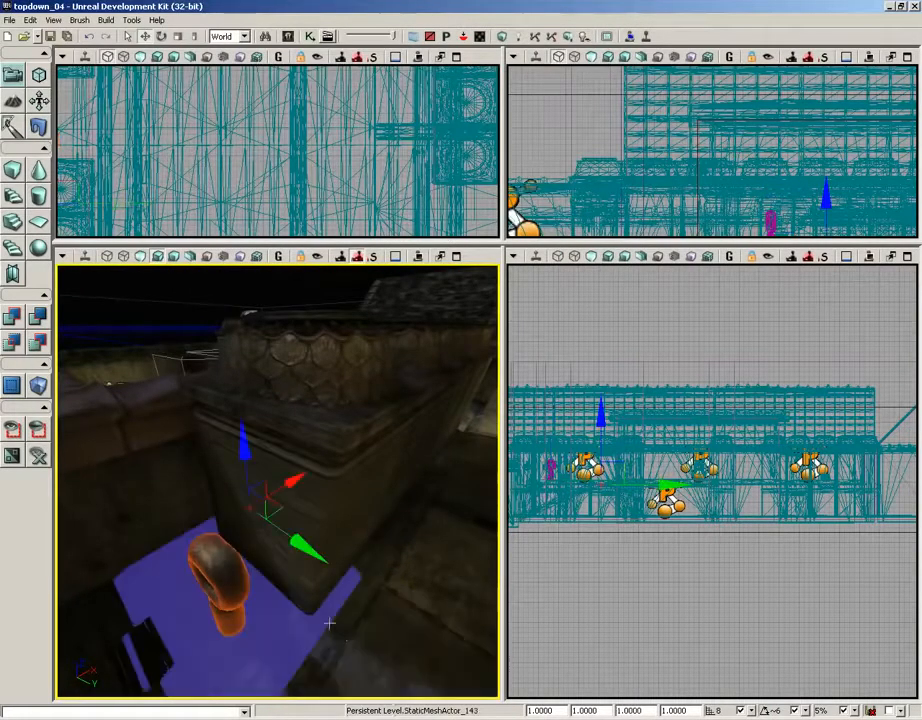
drag(330, 623, 270, 670)
right_drag(270, 670, 378, 618)
click(375, 508)
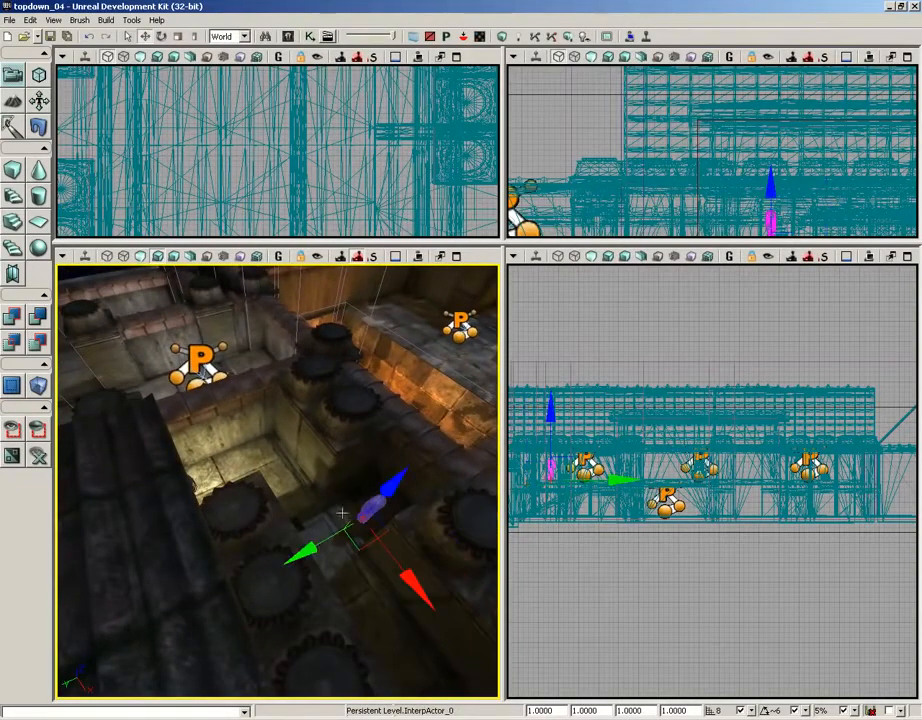
right_drag(338, 496, 403, 426)
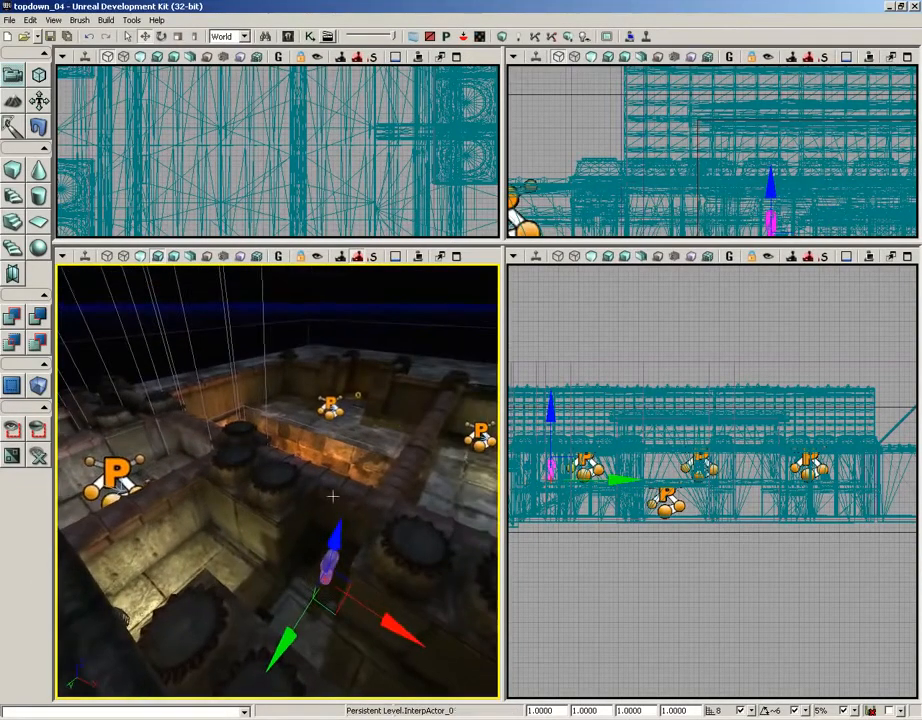
right_drag(314, 510, 340, 469)
drag(340, 469, 460, 465)
right_drag(314, 510, 303, 583)
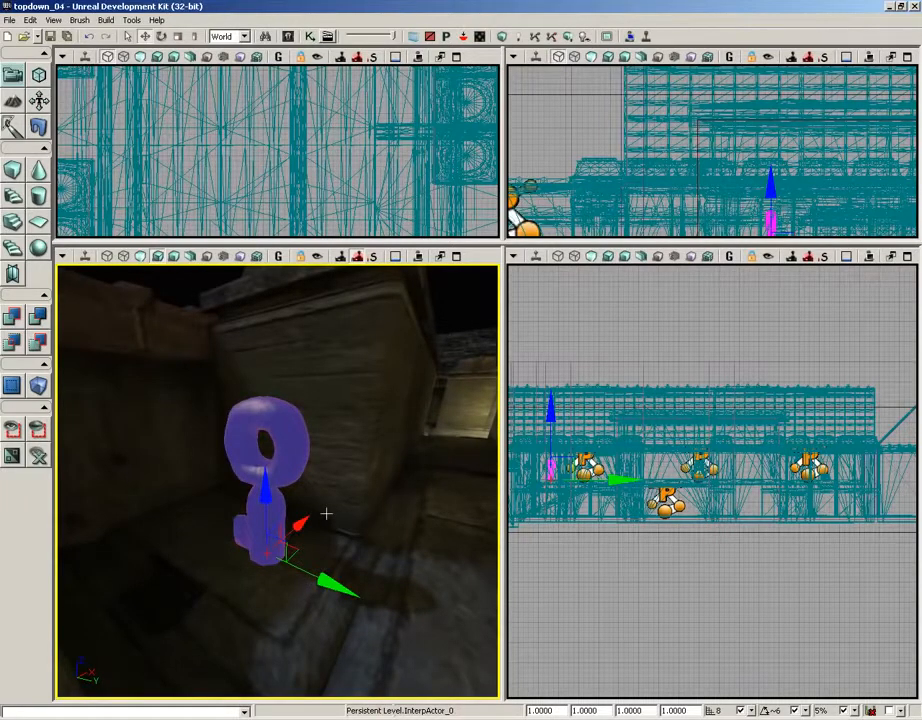
Tilt the placed key about the X axis so it leans diagonally, and return to translation mode
key(space)
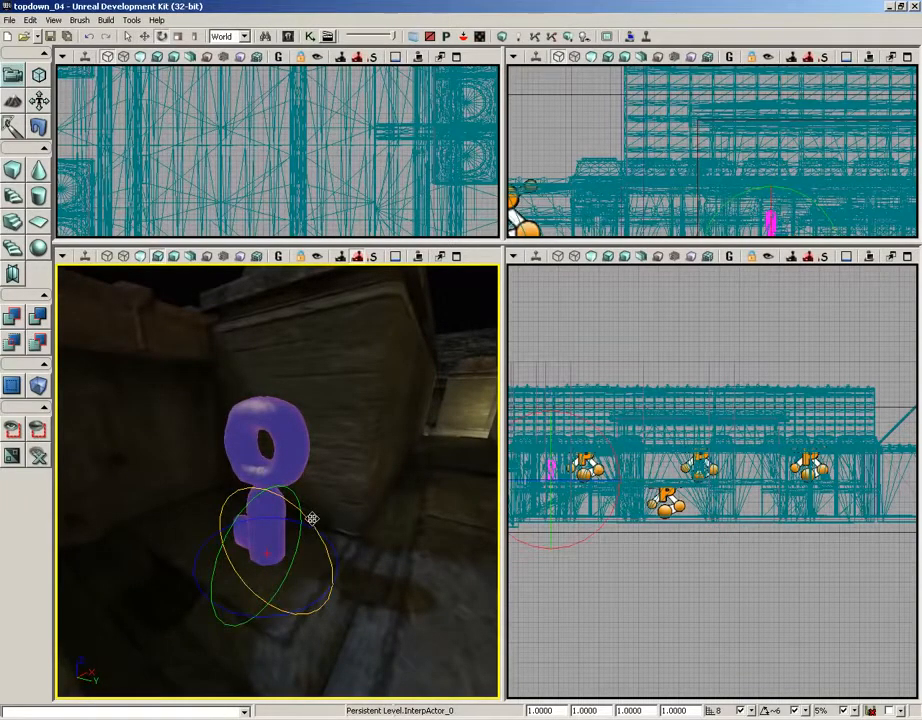
drag(308, 516, 228, 418)
key(space)
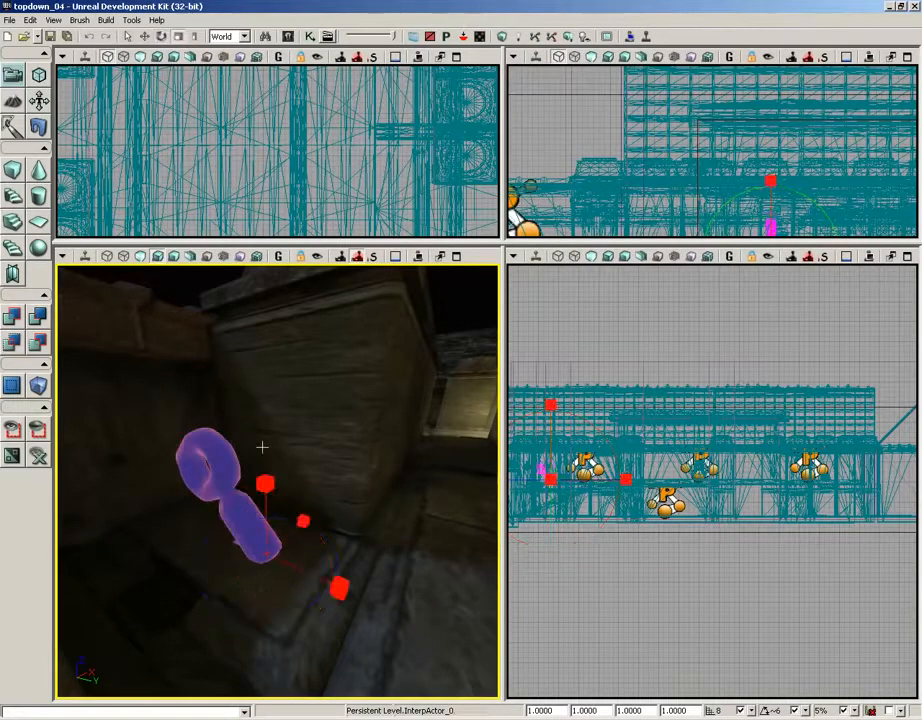
key(space)
Raise the tilted key off the floor and shift it a little along the X axis
drag(274, 486, 266, 462)
drag(364, 416, 337, 373)
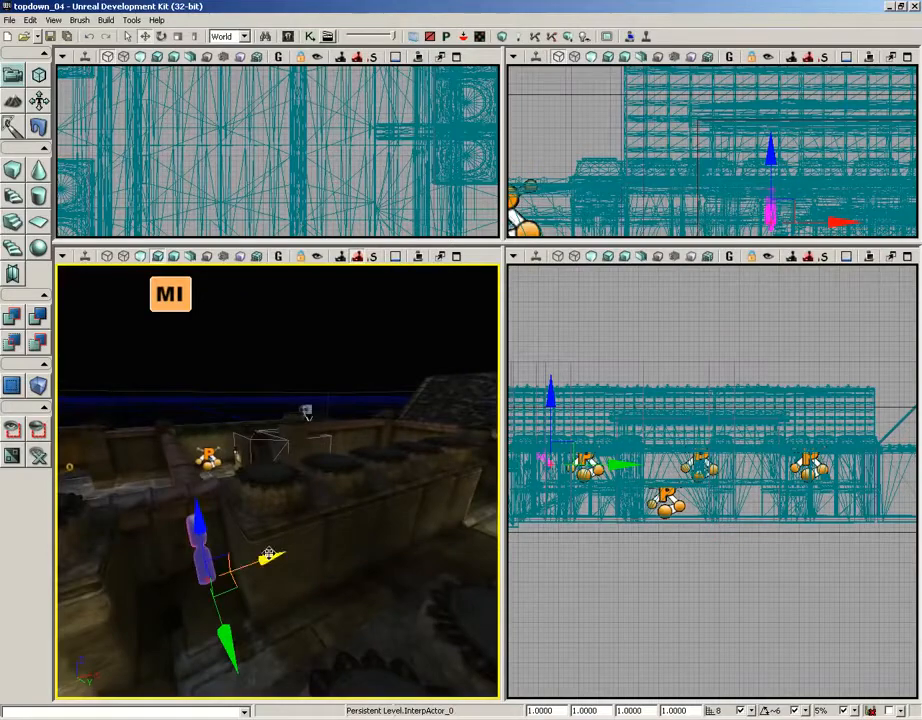
drag(270, 555, 257, 554)
Duplicate the key along the Y axis across the wooden roof and position the copy in the gap between the far-side pillars
right_drag(263, 487, 58, 412)
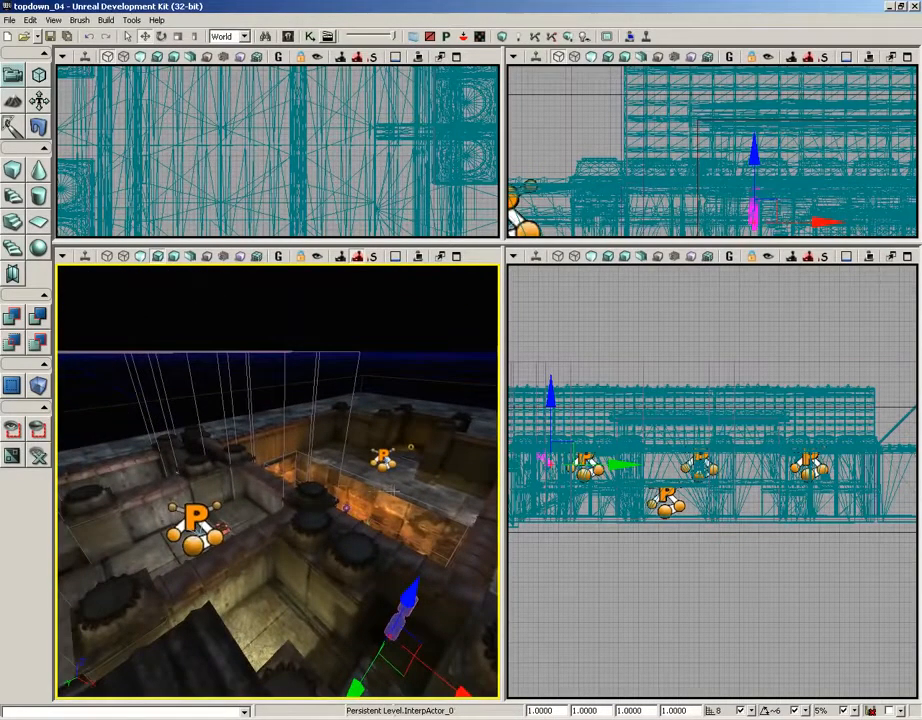
right_drag(394, 490, 292, 407)
drag(292, 407, 261, 560)
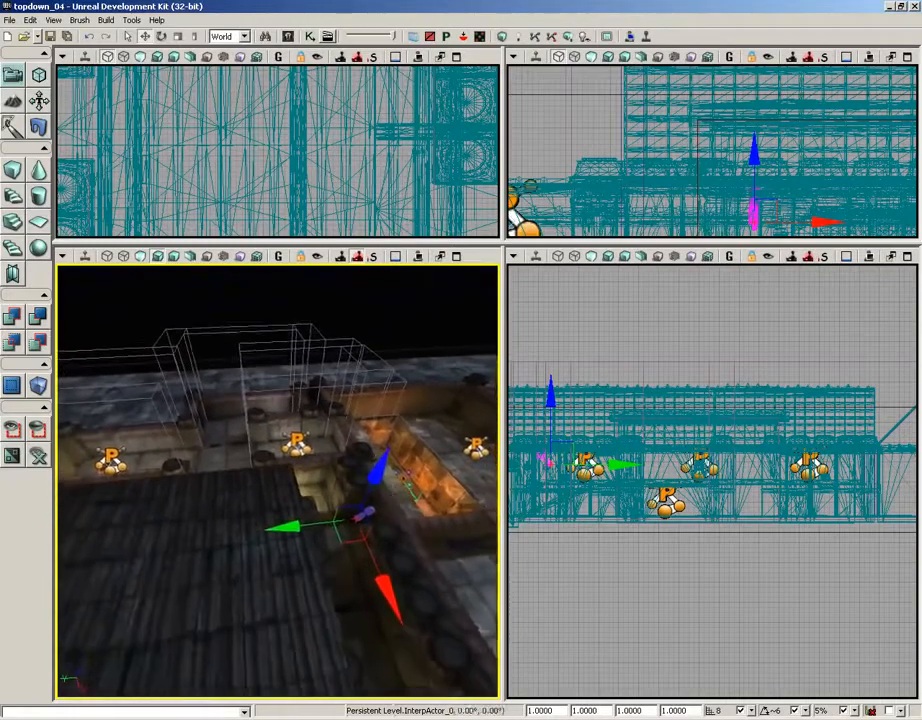
mouse_move(356, 402)
right_down()
mouse_move(356, 315)
mouse_move(356, 420)
mouse_move(356, 402)
right_up()
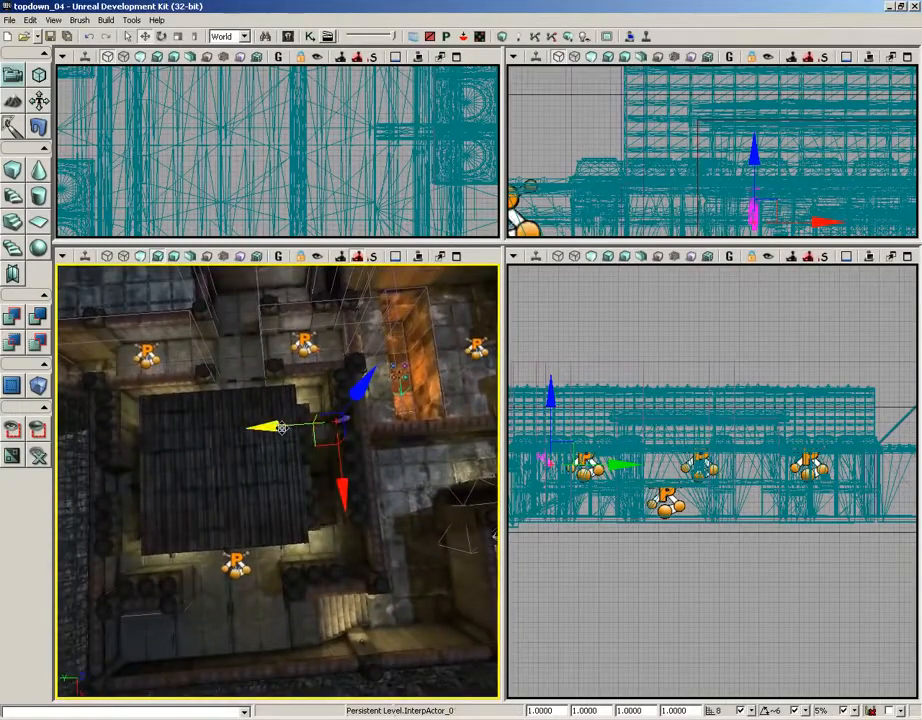
drag(282, 428, 57, 428)
drag(367, 452, 412, 456)
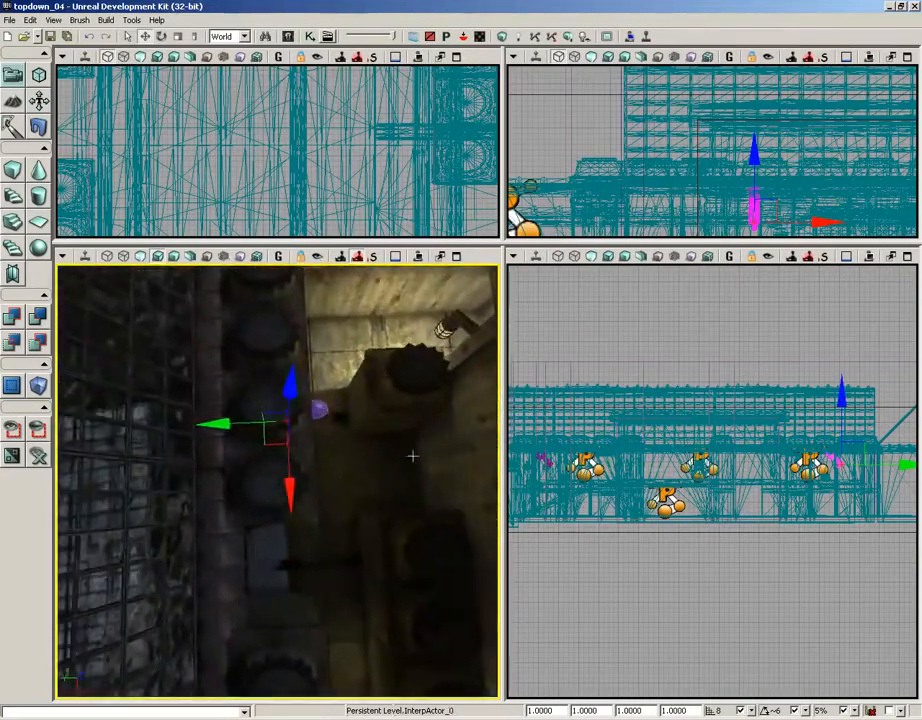
drag(302, 487, 294, 565)
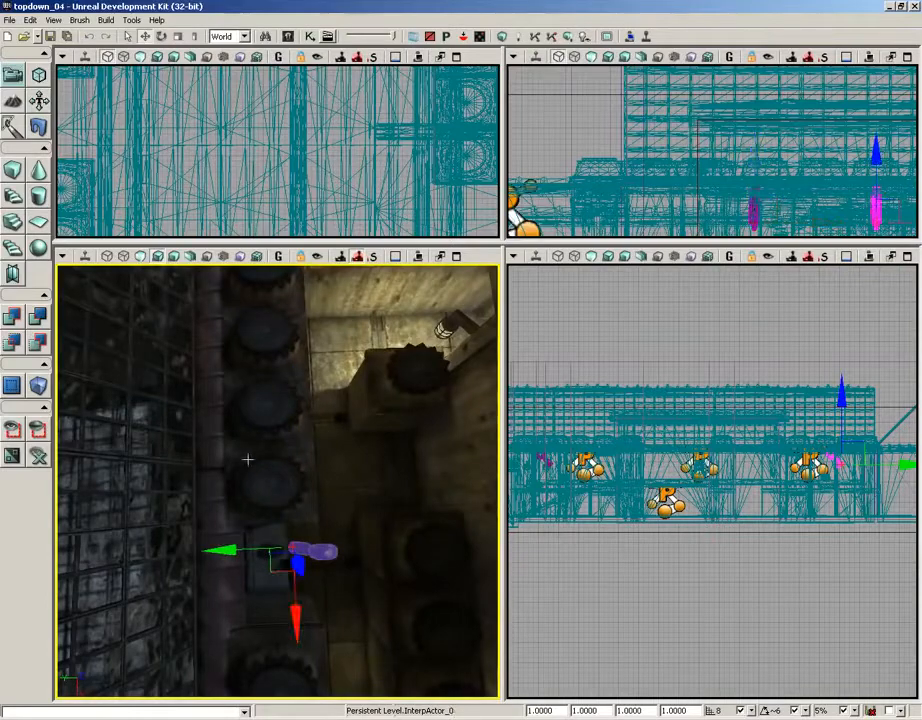
drag(222, 550, 209, 551)
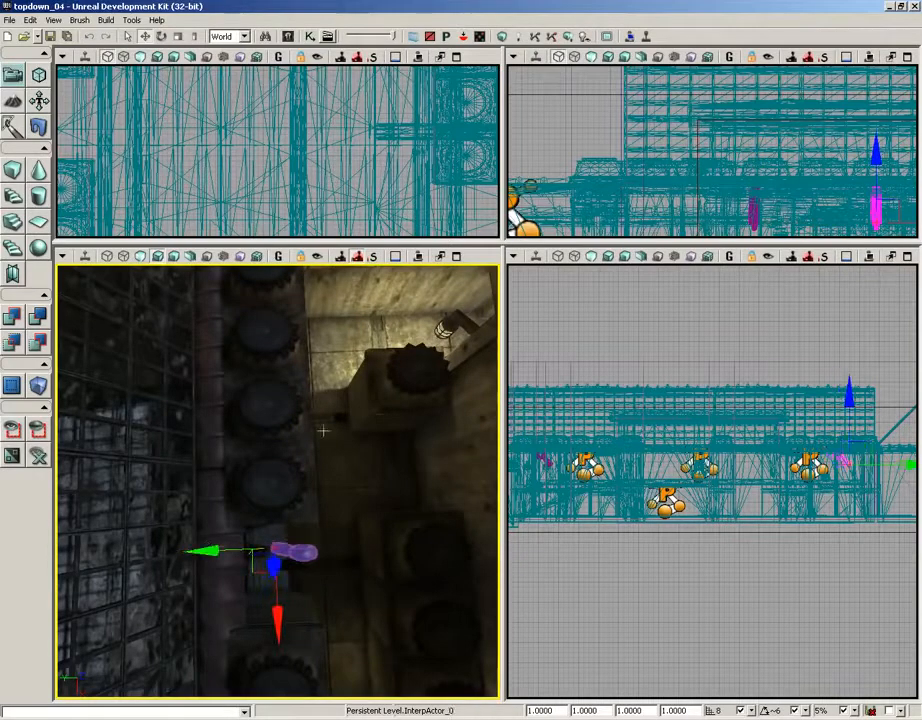
Duplicate the first key along the X and Y axes and position the copy in the walled recess beyond the wooden roof
scroll(385, 401, down, 2)
scroll(378, 143, down, 12)
right_drag(378, 150, 398, 229)
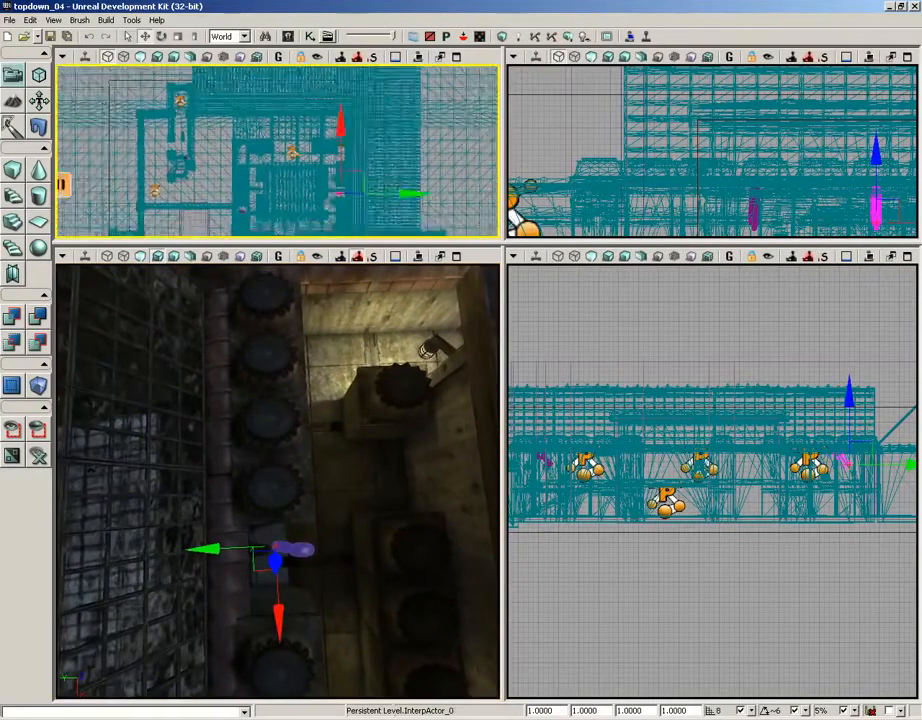
scroll(398, 229, down, 1)
scroll(388, 408, down, 5)
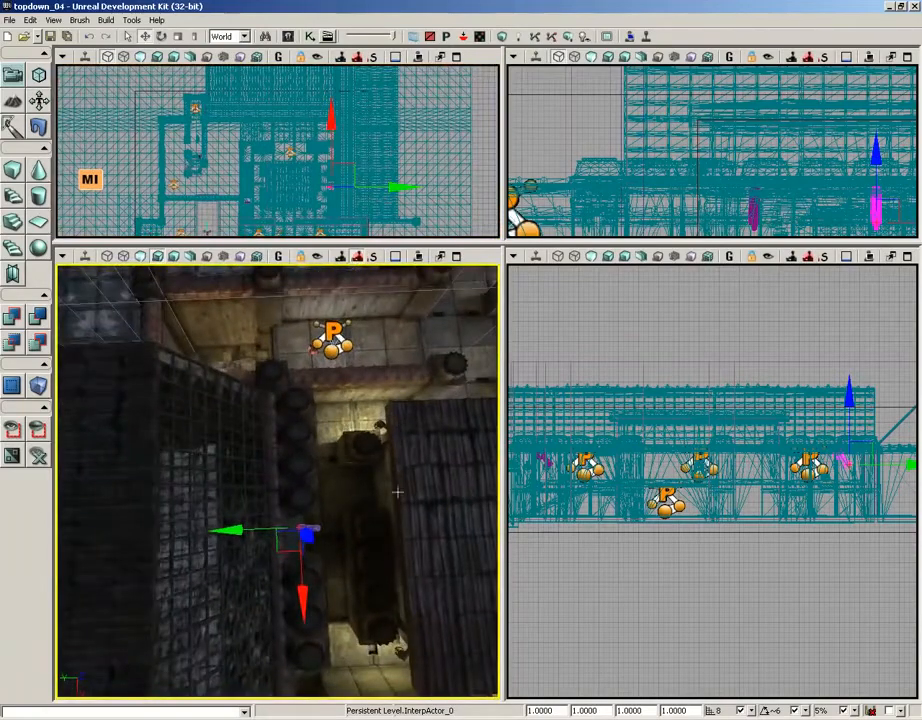
drag(384, 483, 441, 269)
drag(383, 483, 350, 418)
click(330, 414)
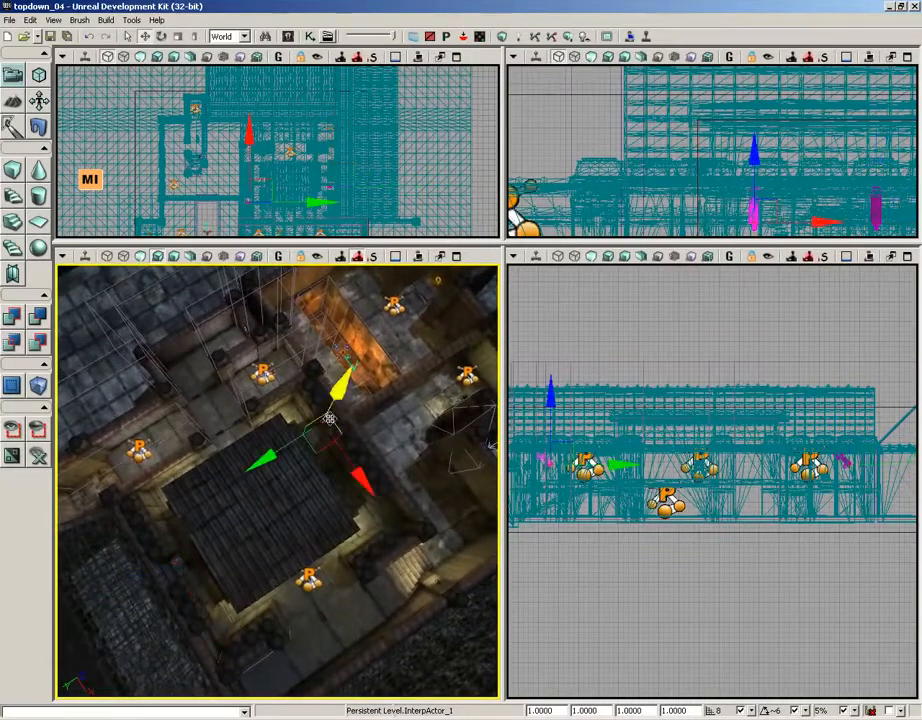
drag(332, 452, 323, 699)
drag(305, 380, 165, 525)
drag(265, 581, 270, 606)
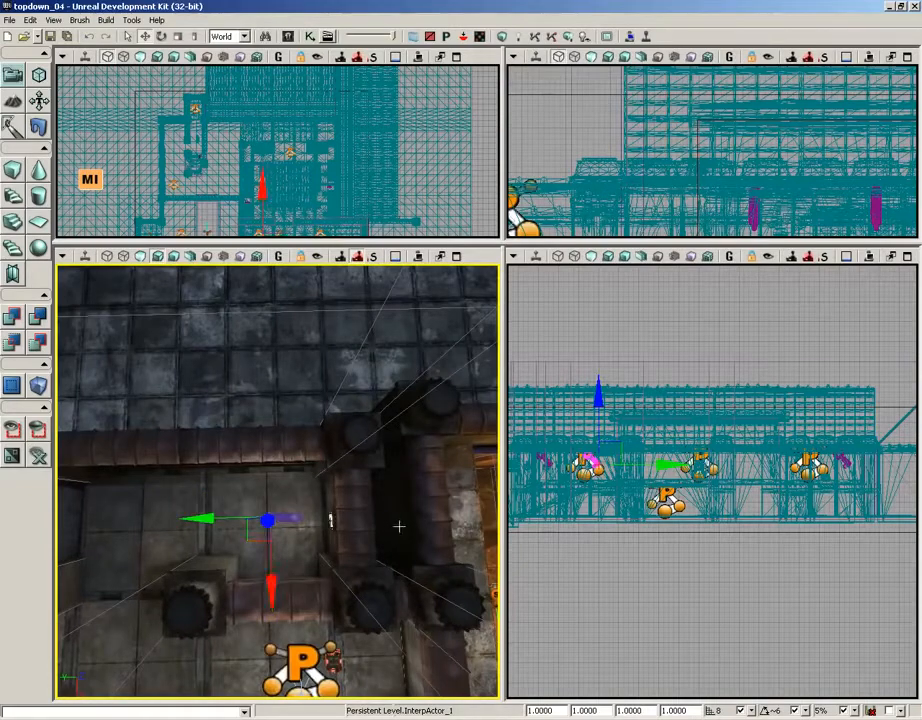
Choose PointLightToggleable as the actor class to place, after framing the key in the walled recess
right_drag(393, 510, 350, 665)
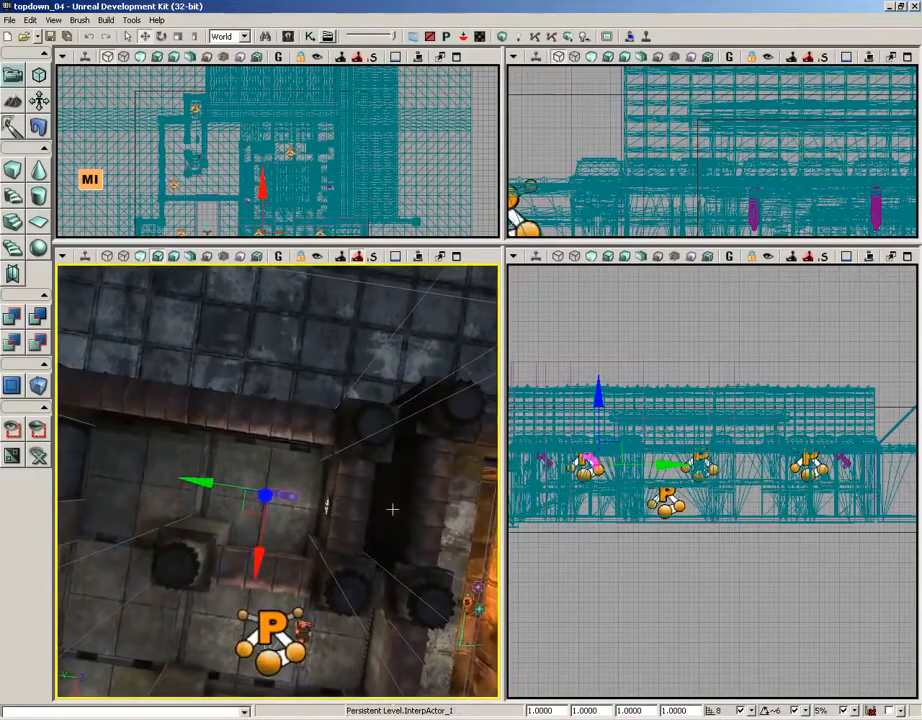
mouse_move(393, 509)
right_down()
mouse_move(448, 377)
mouse_move(387, 607)
mouse_move(356, 500)
mouse_move(400, 505)
right_up()
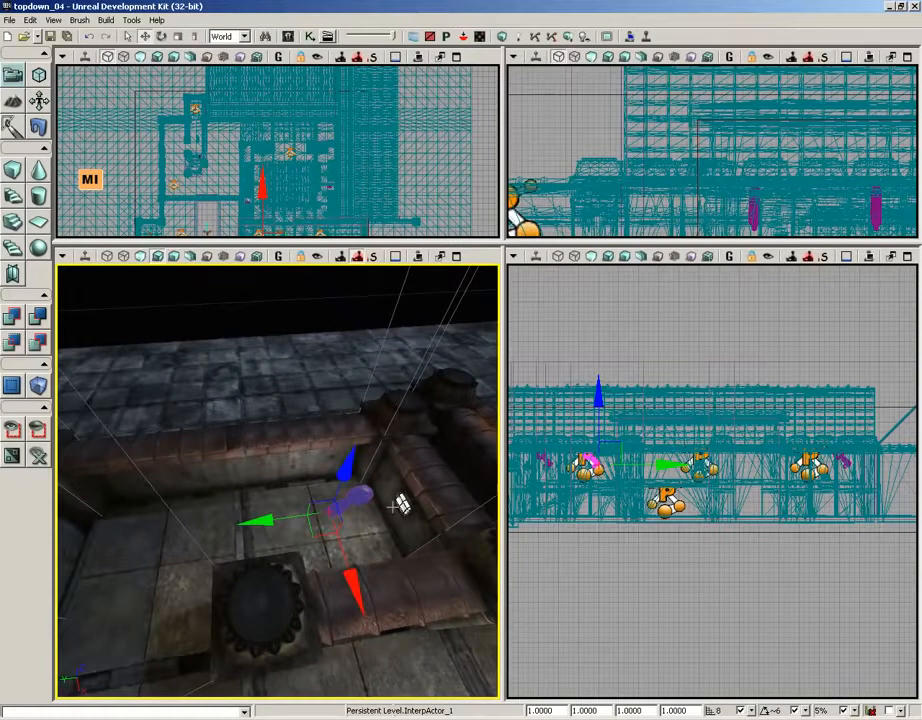
click(288, 37)
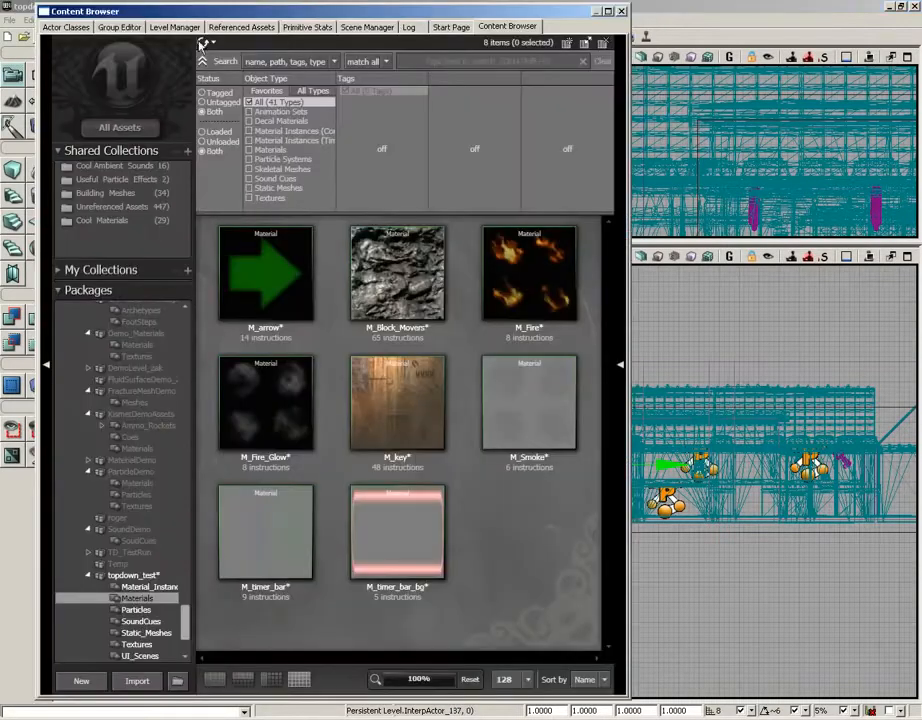
click(66, 27)
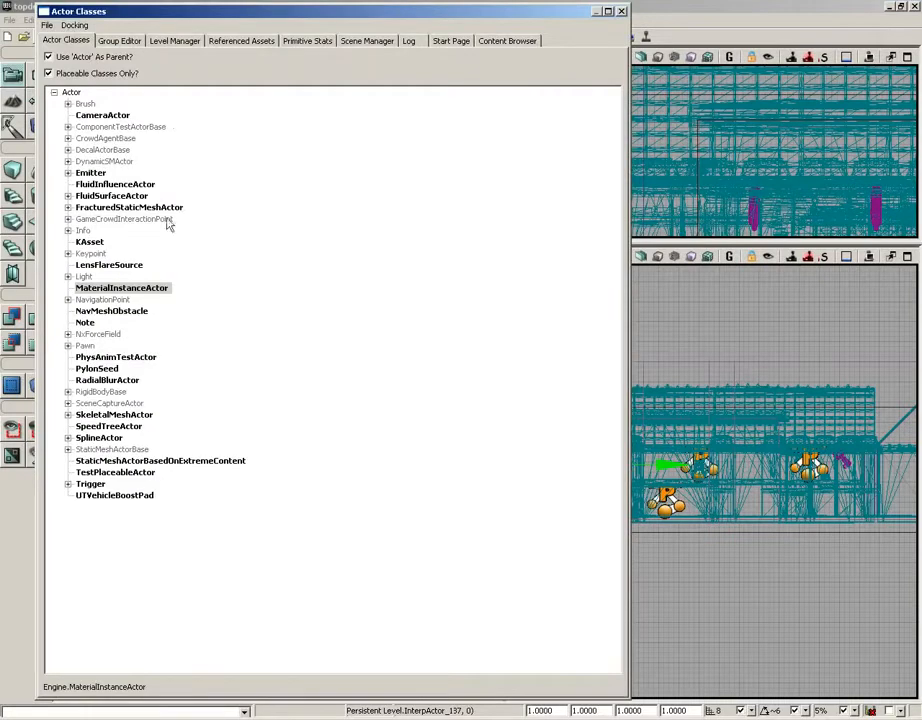
click(68, 277)
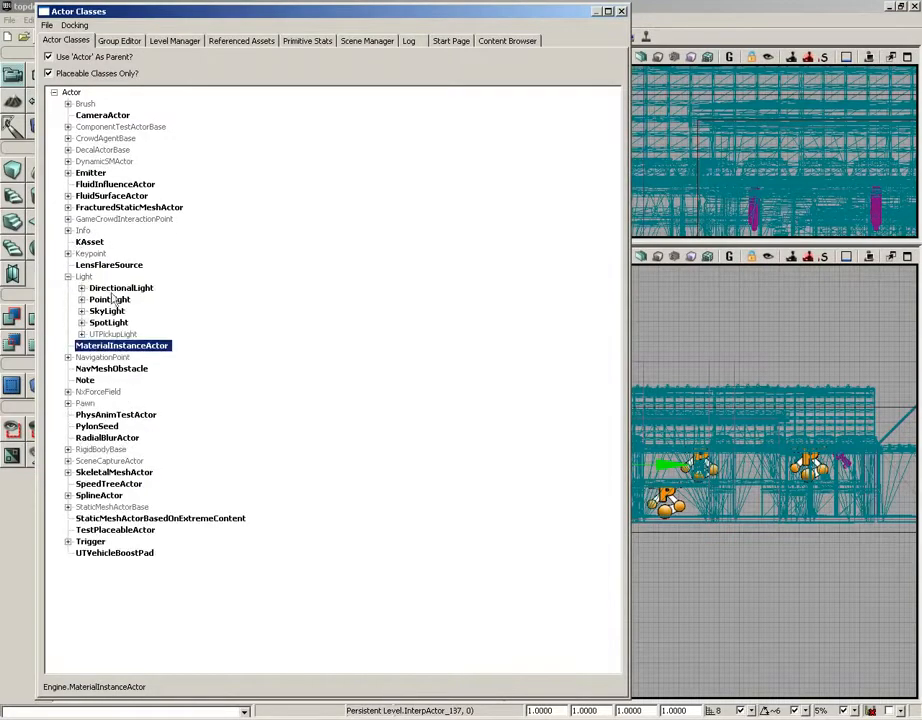
click(81, 299)
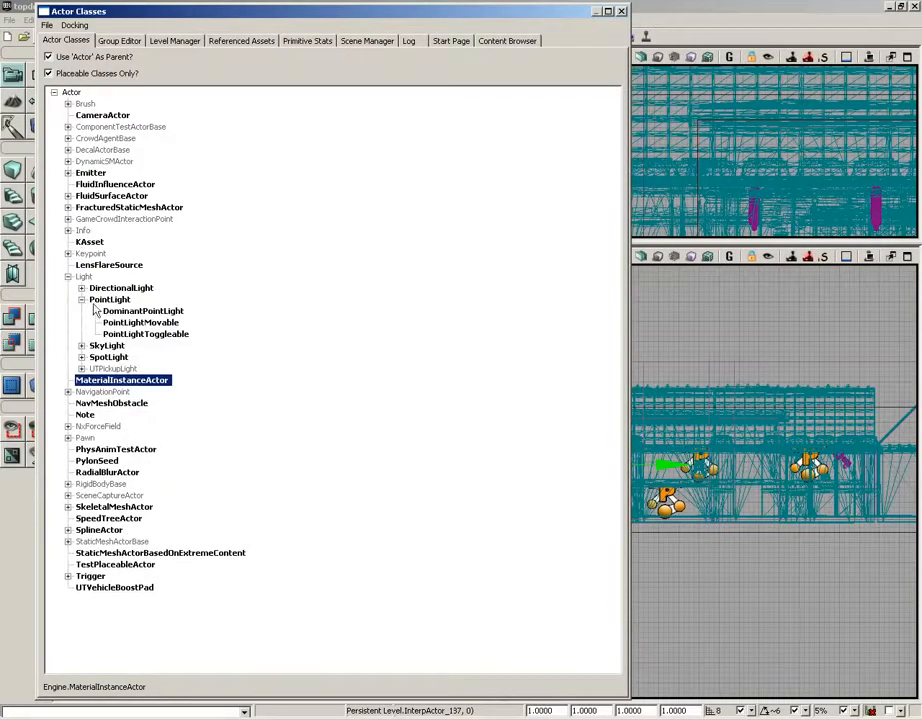
click(137, 334)
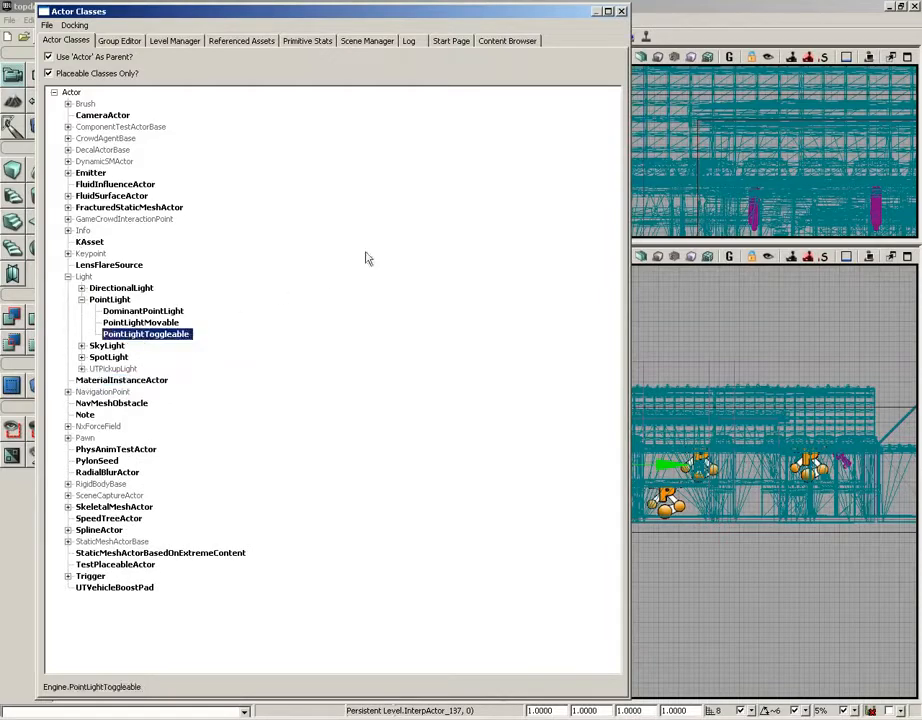
click(621, 11)
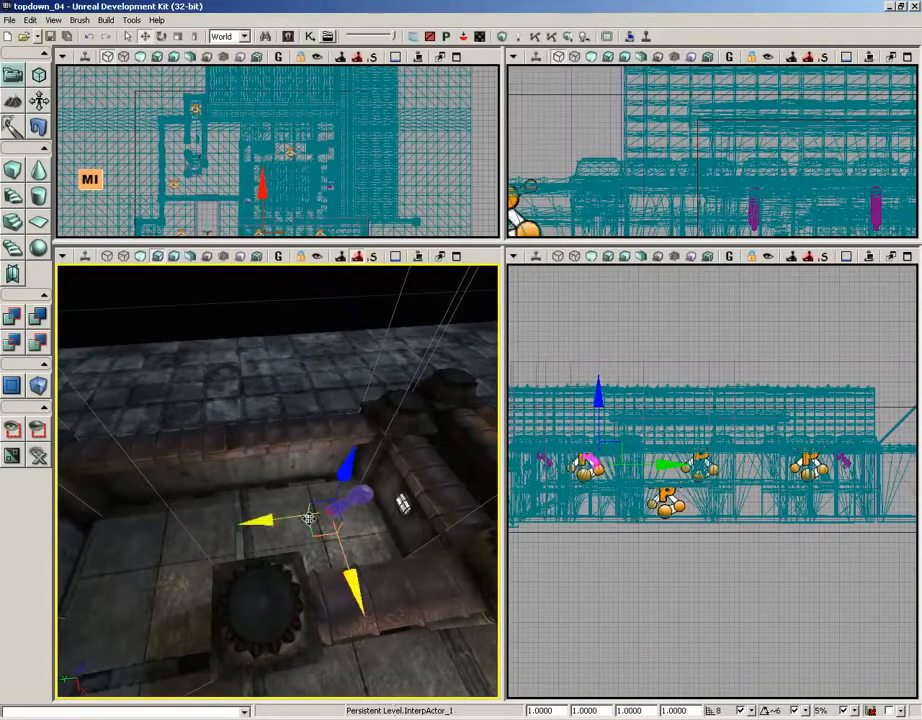
Add a PointLightToggleable on the floor by the recess key, then raise and shift it to sit just beside the key
right_click(352, 510)
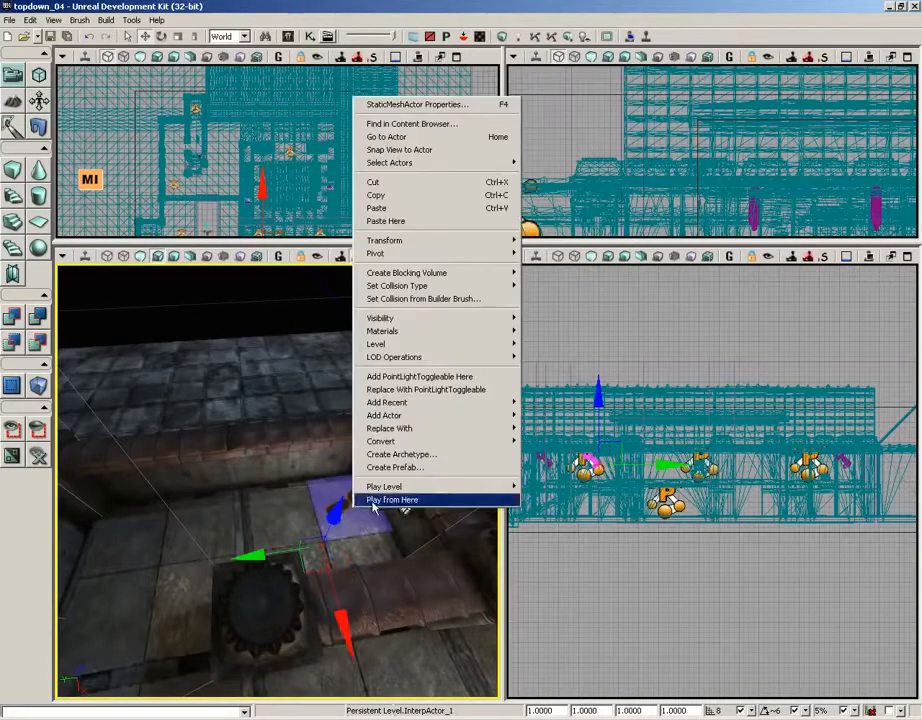
click(400, 378)
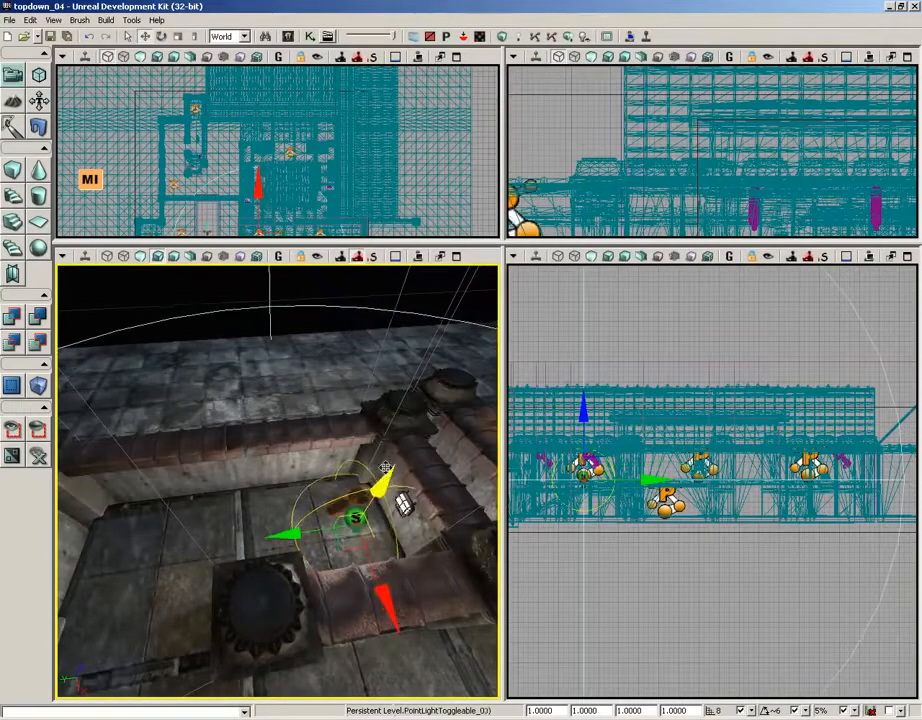
drag(308, 520, 257, 526)
drag(338, 595, 334, 576)
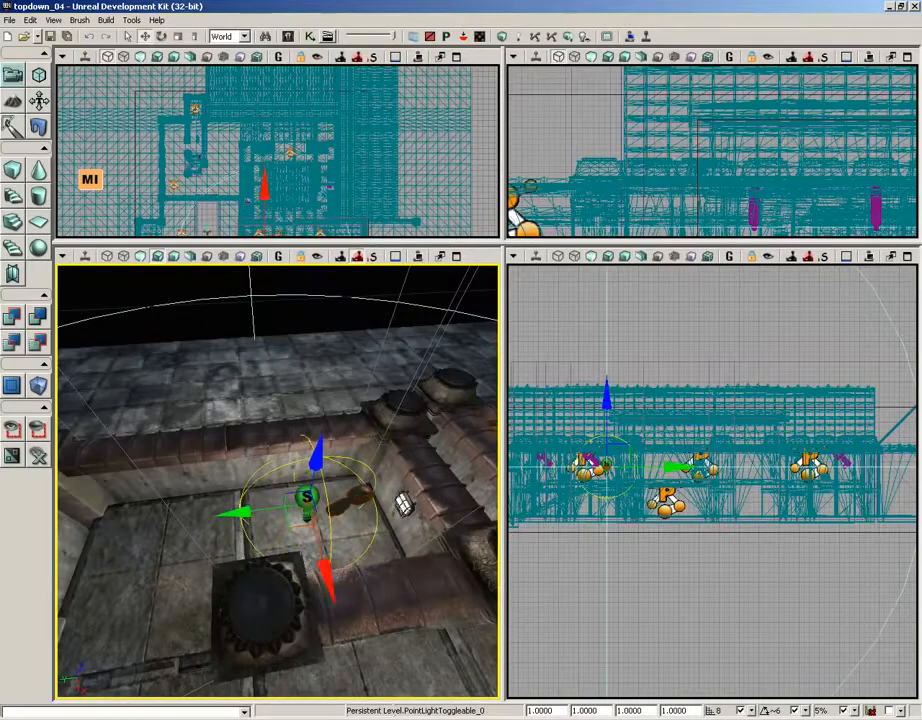
drag(238, 512, 236, 512)
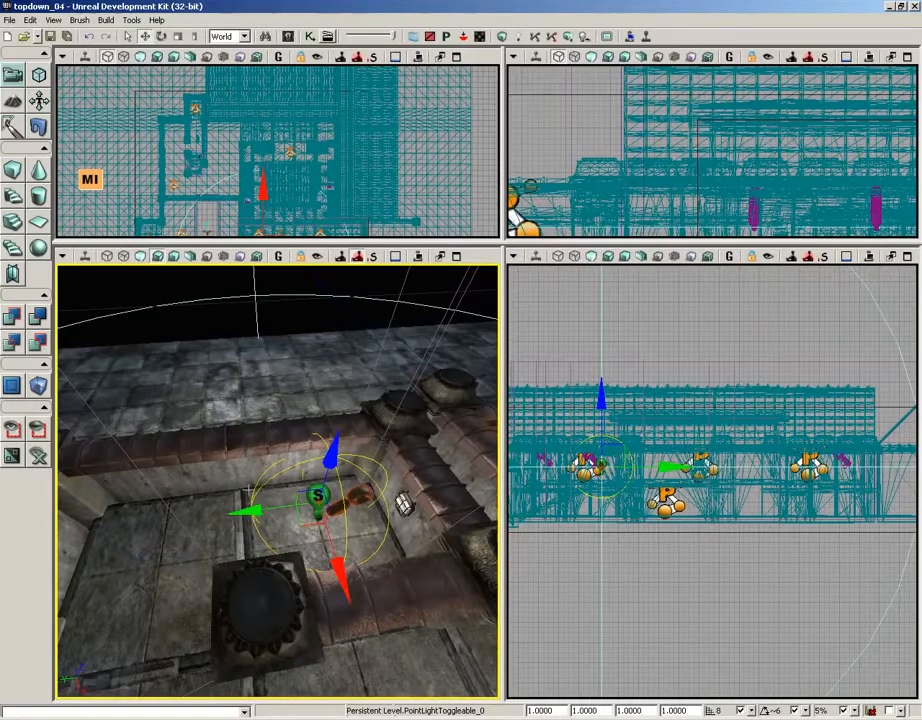
Set the new point light's radius to 512 in its properties
key(F4)
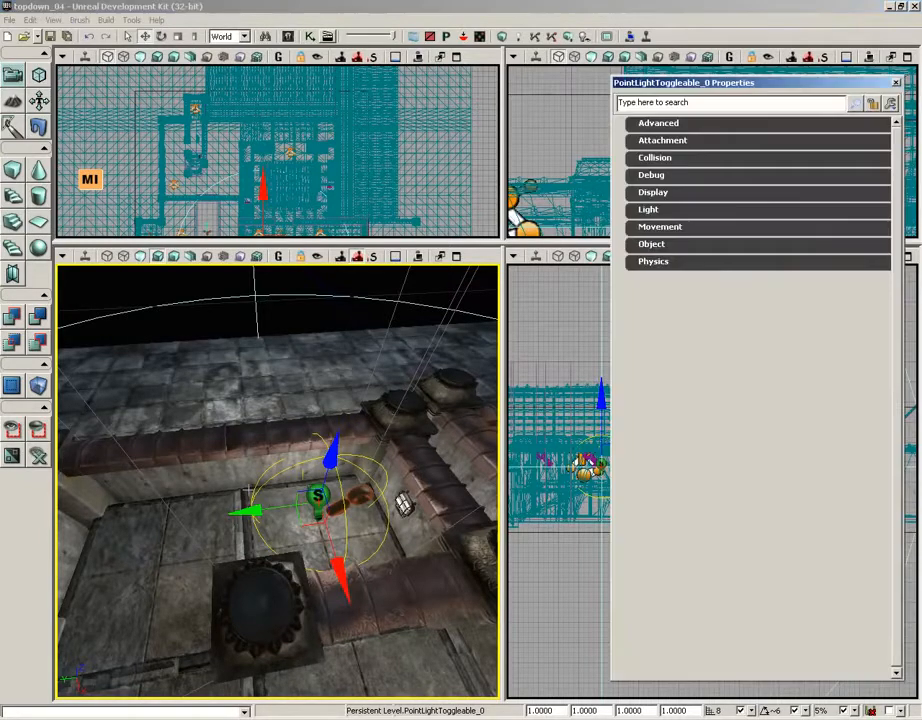
click(645, 210)
click(641, 226)
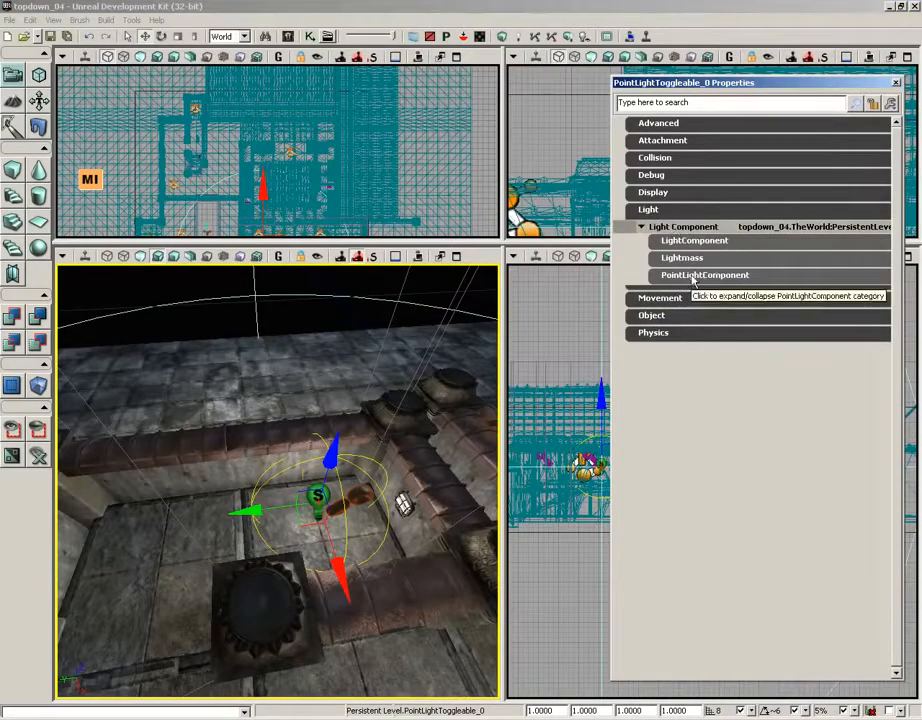
click(704, 276)
click(815, 319)
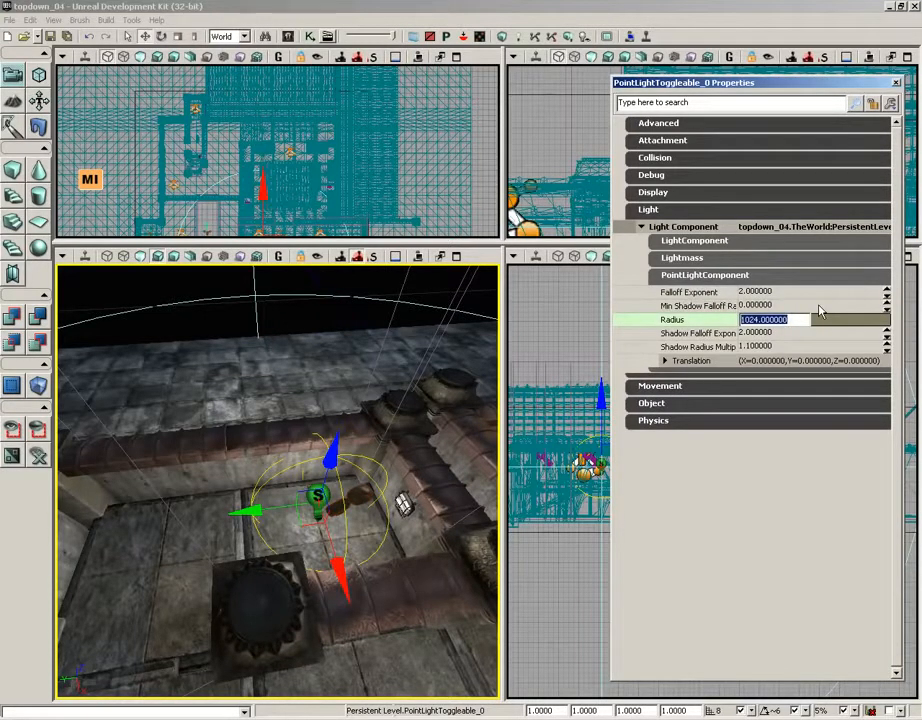
text(512)
key(Return)
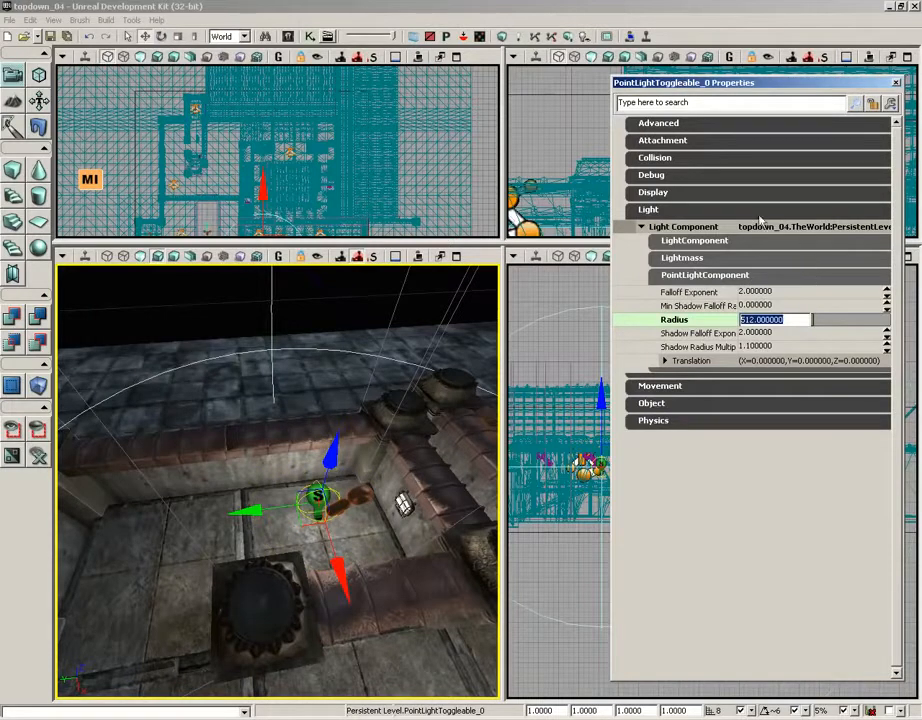
Reduce the point light's brightness to 0.5
click(757, 241)
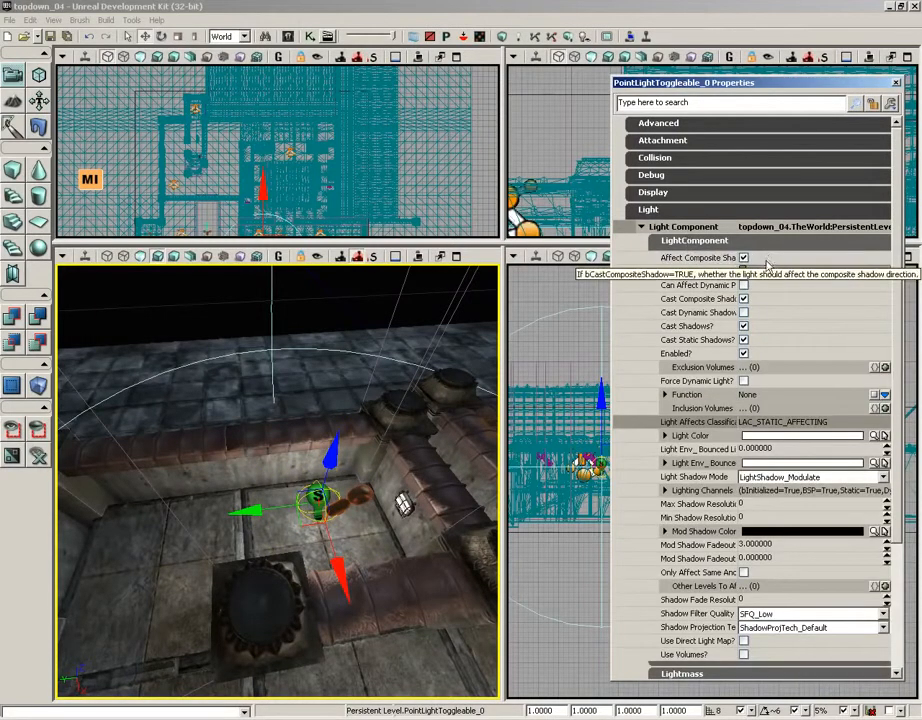
click(769, 271)
click(769, 274)
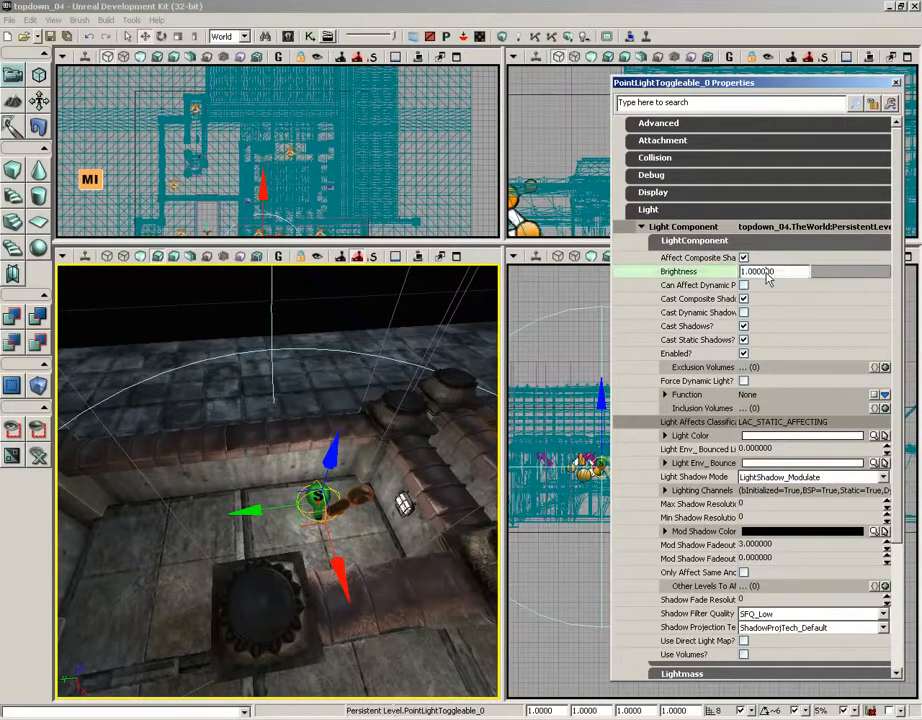
drag(777, 273, 702, 268)
text(.5)
key(Return)
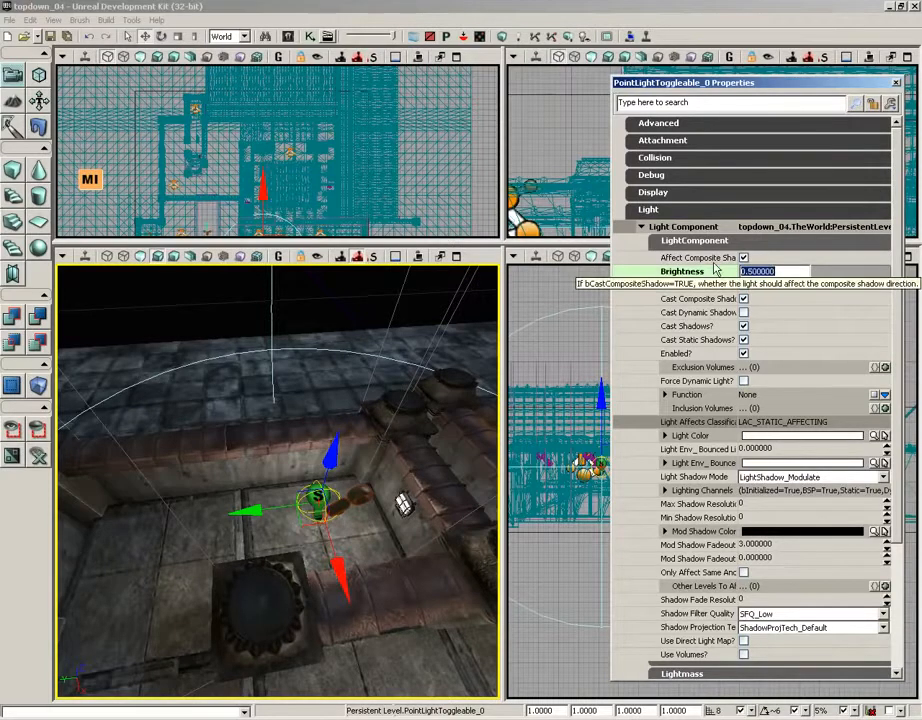
Set the point light's colour to a light orange with hue 20, saturation 240 and luminance 151
click(860, 437)
click(630, 177)
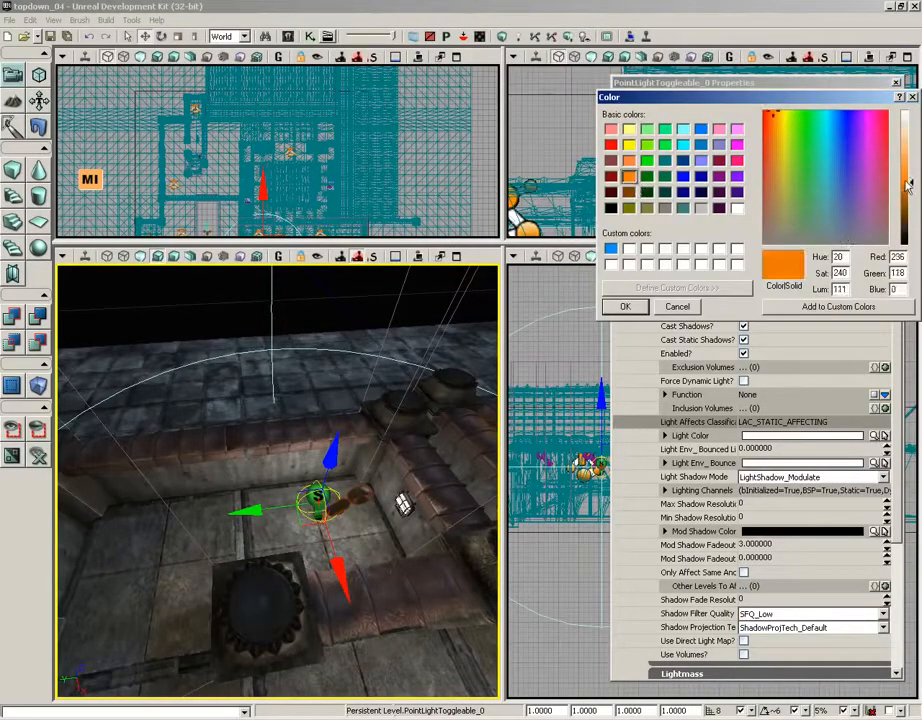
click(910, 198)
click(627, 307)
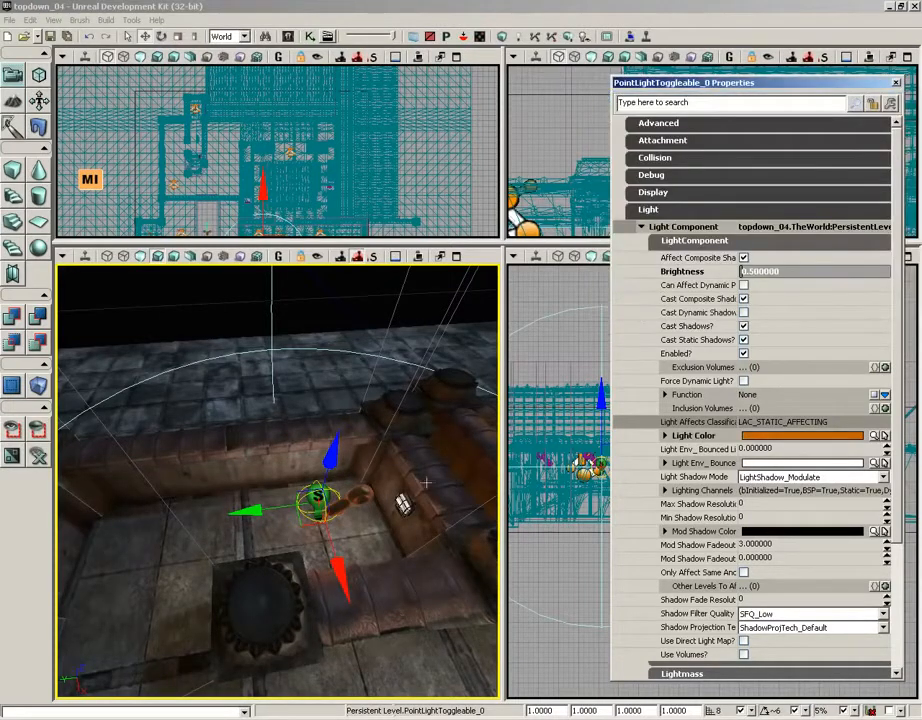
click(873, 437)
drag(901, 186, 901, 177)
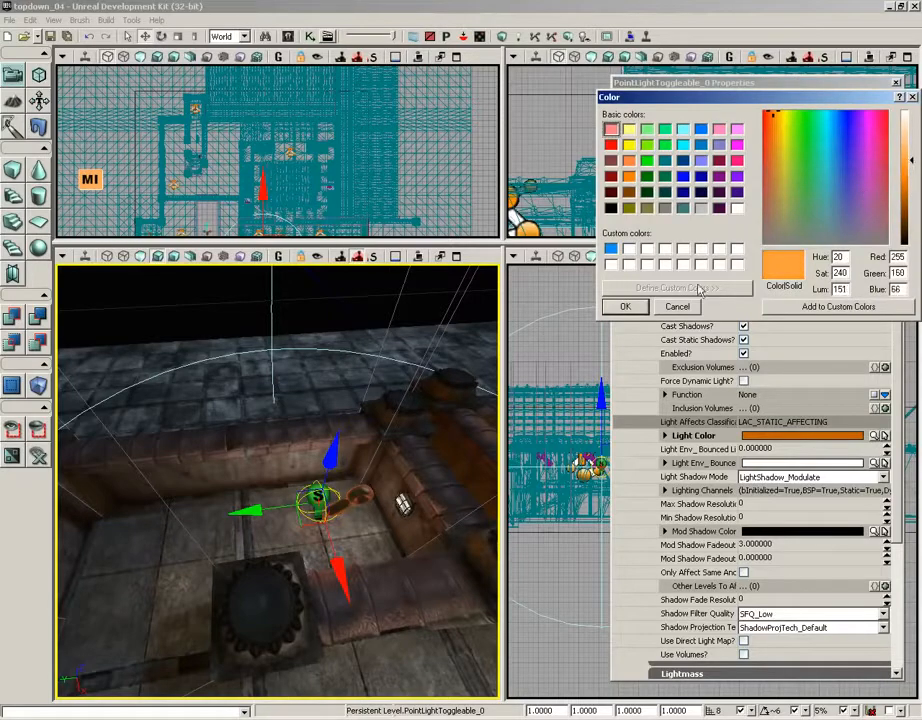
click(625, 307)
Duplicate the orange point light for the other two keys, placing a copy beside each one around the wooden roof
drag(424, 467, 360, 612)
drag(382, 437, 363, 422)
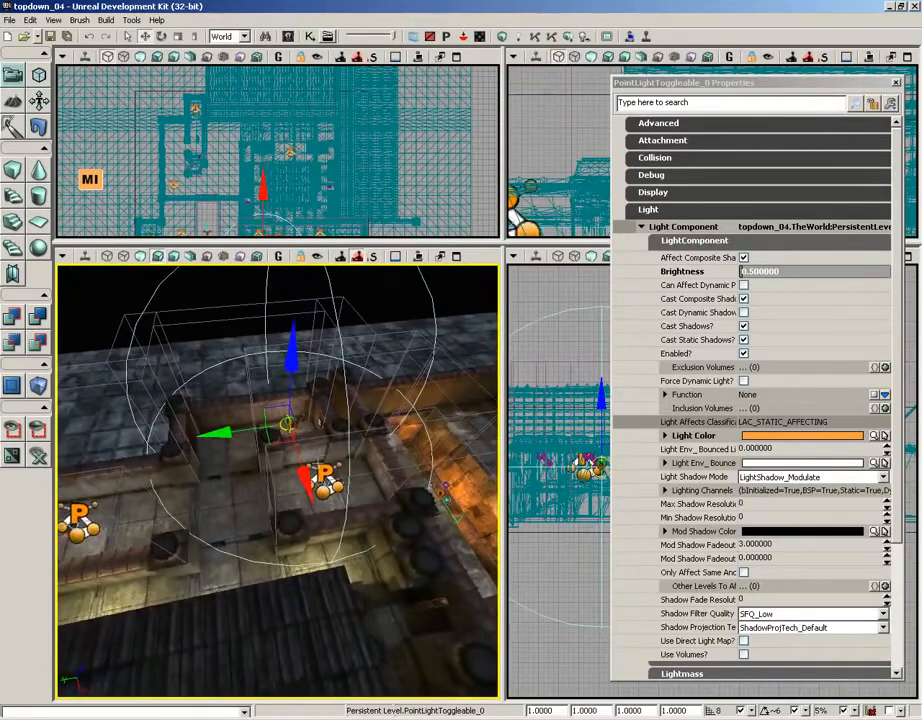
drag(306, 474, 321, 698)
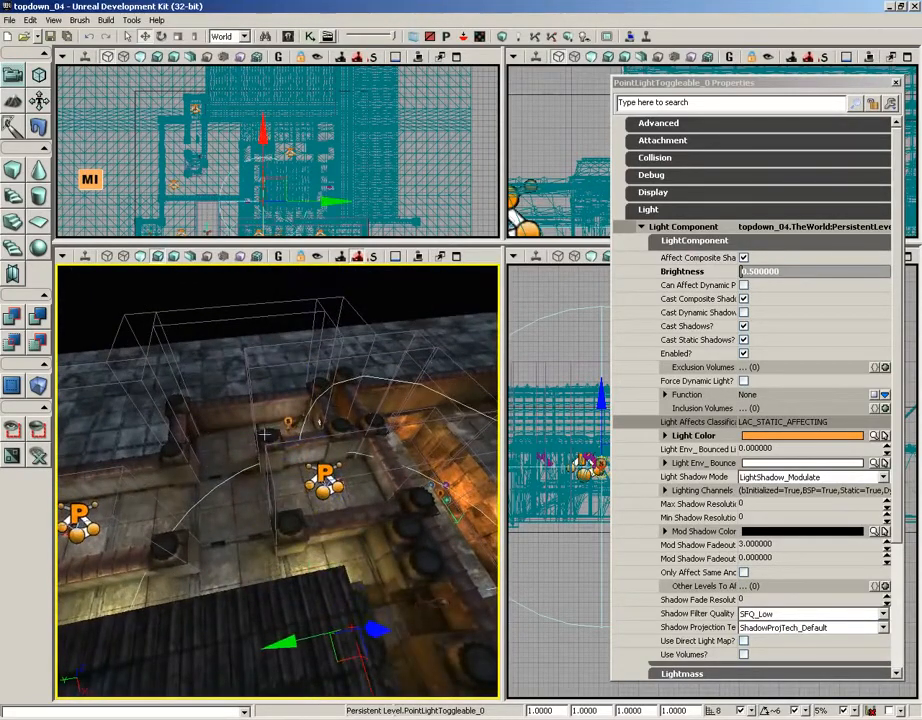
drag(286, 642, 370, 638)
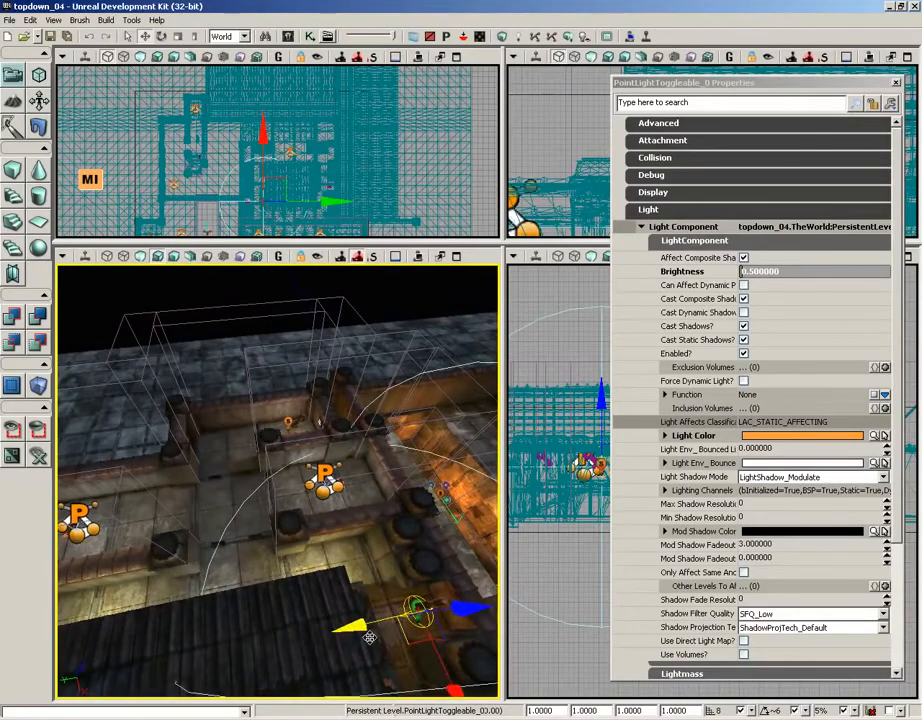
drag(327, 570, 311, 678)
drag(305, 549, 377, 640)
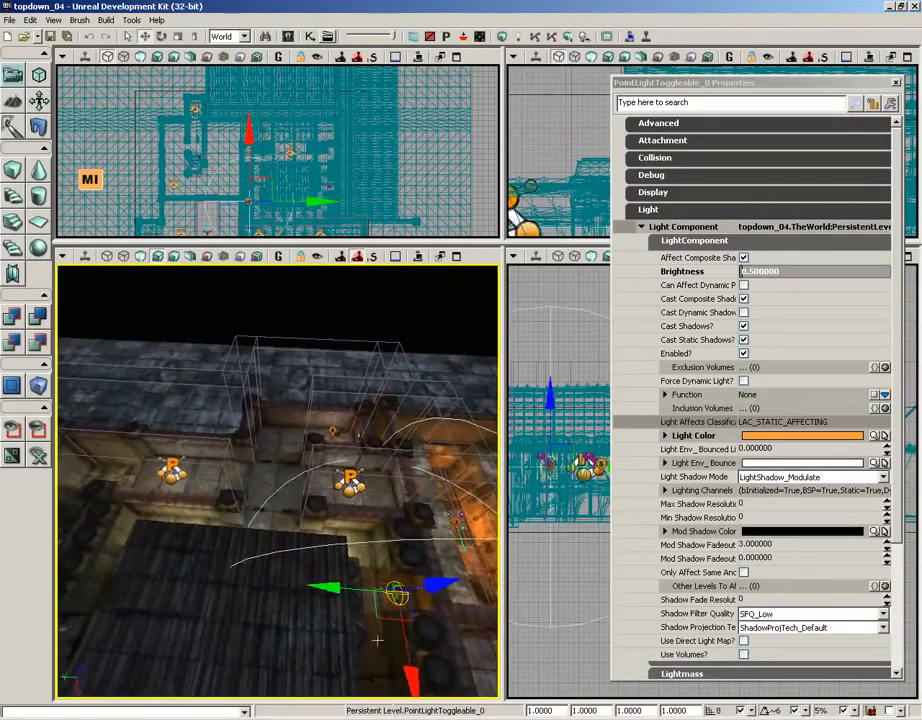
drag(330, 588, 299, 521)
Select all three key InterpActors around the wooden roof and set their Collision Type to COLLIDE_TouchAll
click(233, 566)
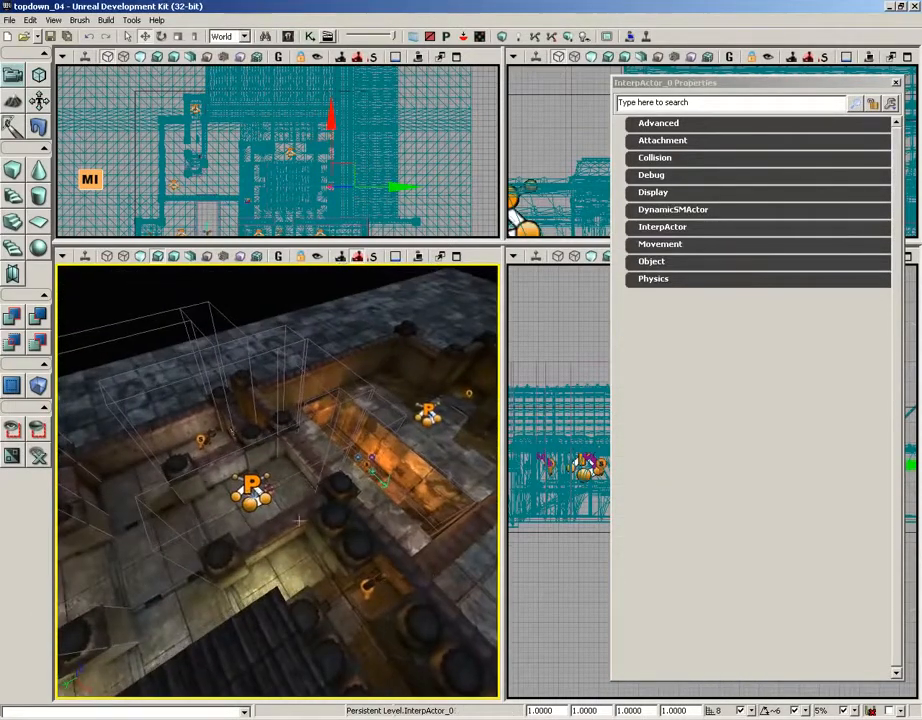
ctrl+click(381, 576)
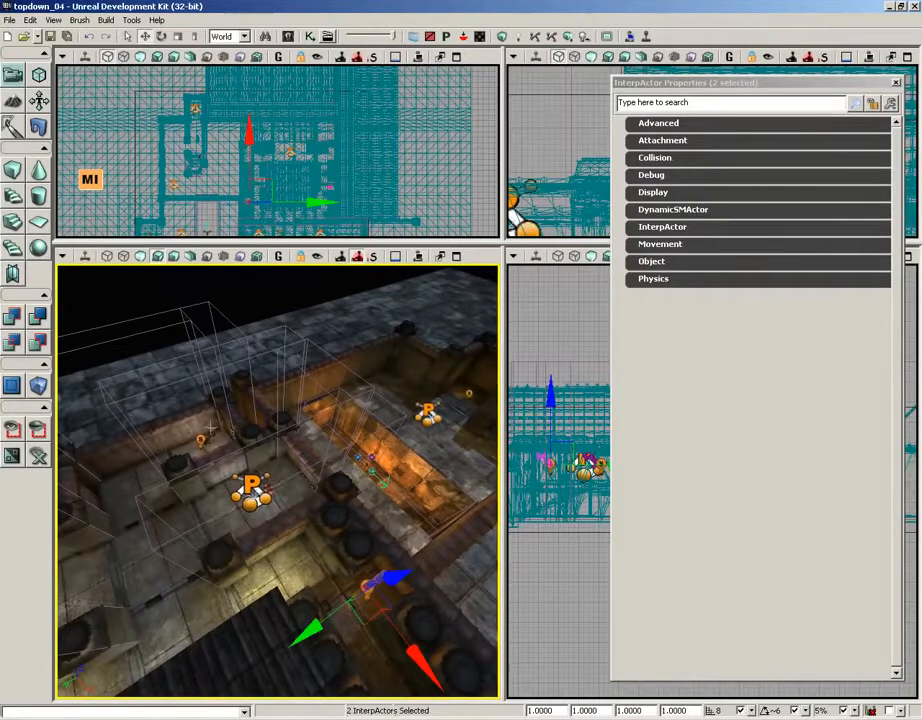
ctrl+click(204, 436)
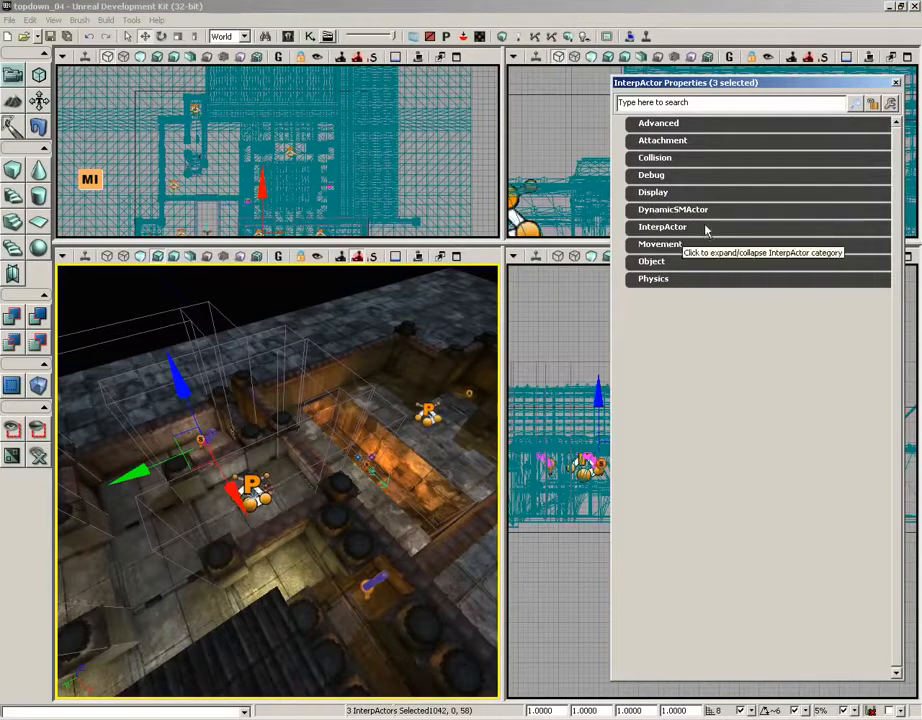
click(674, 159)
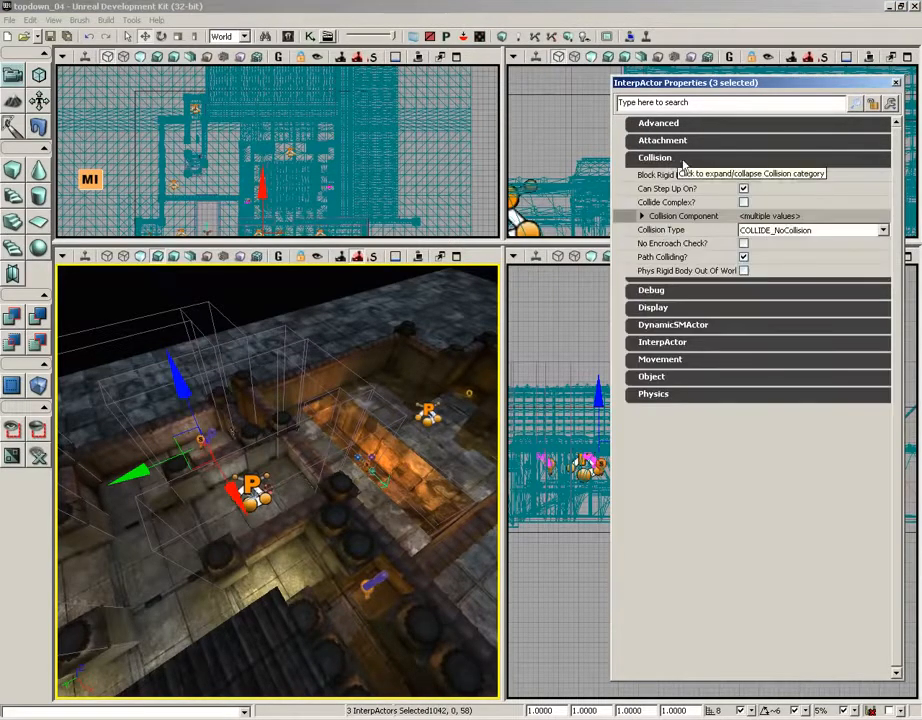
click(832, 231)
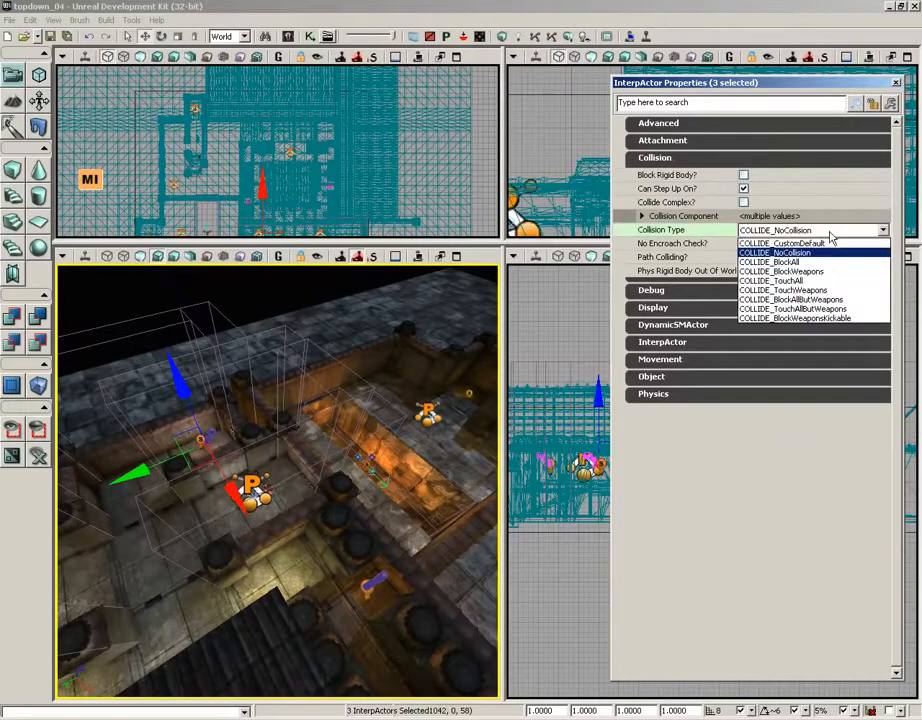
click(811, 281)
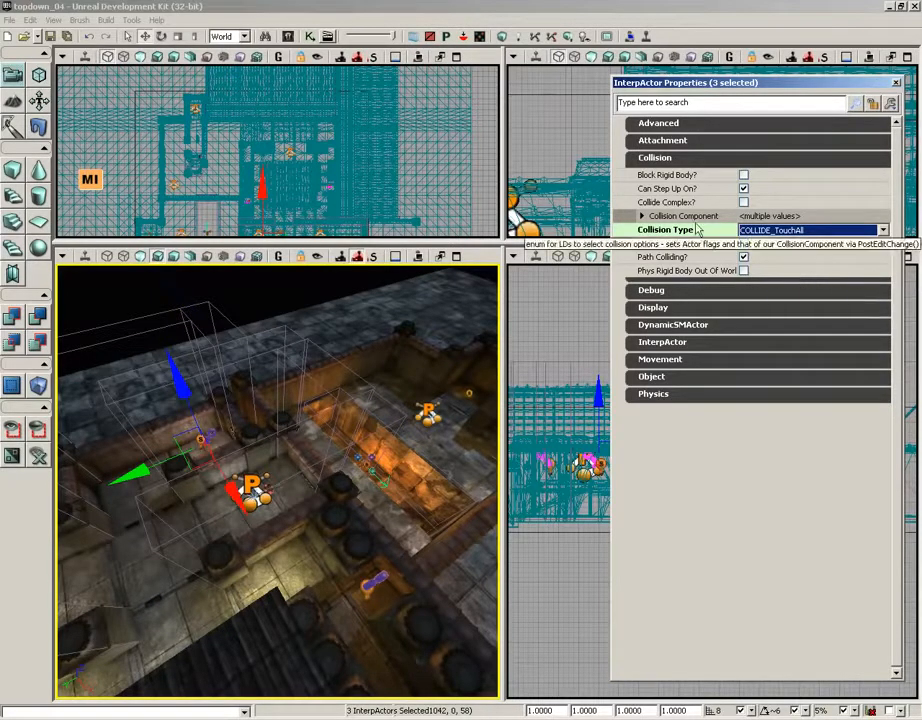
Open Kismet and add a Level Loaded event in the empty space below the existing comment box
mouse_move(349, 478)
right_down()
mouse_move(287, 444)
mouse_move(347, 472)
right_up()
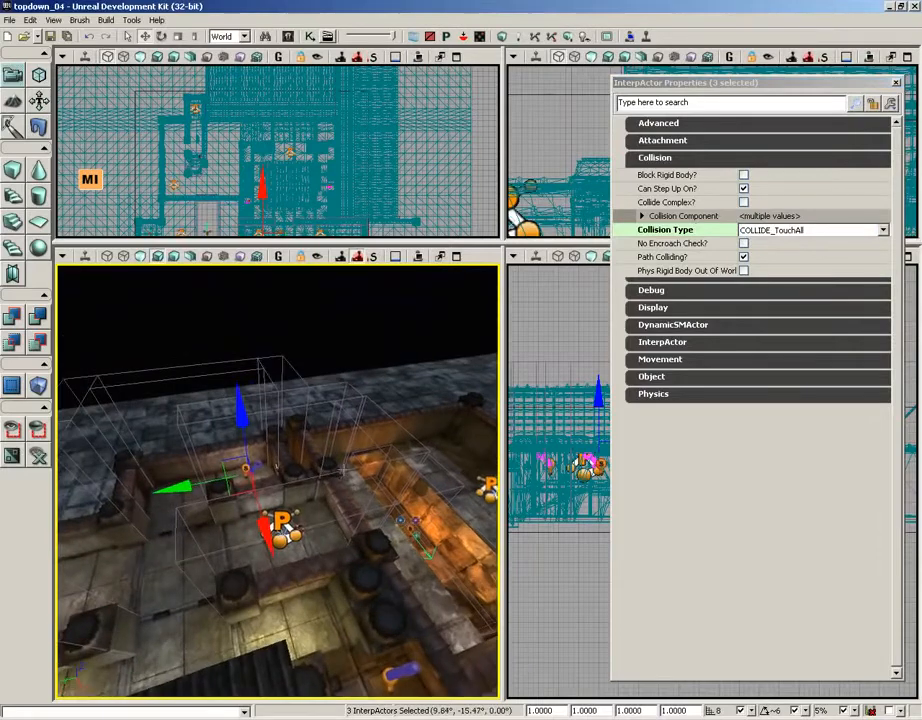
drag(349, 478, 365, 500)
right_drag(365, 500, 379, 515)
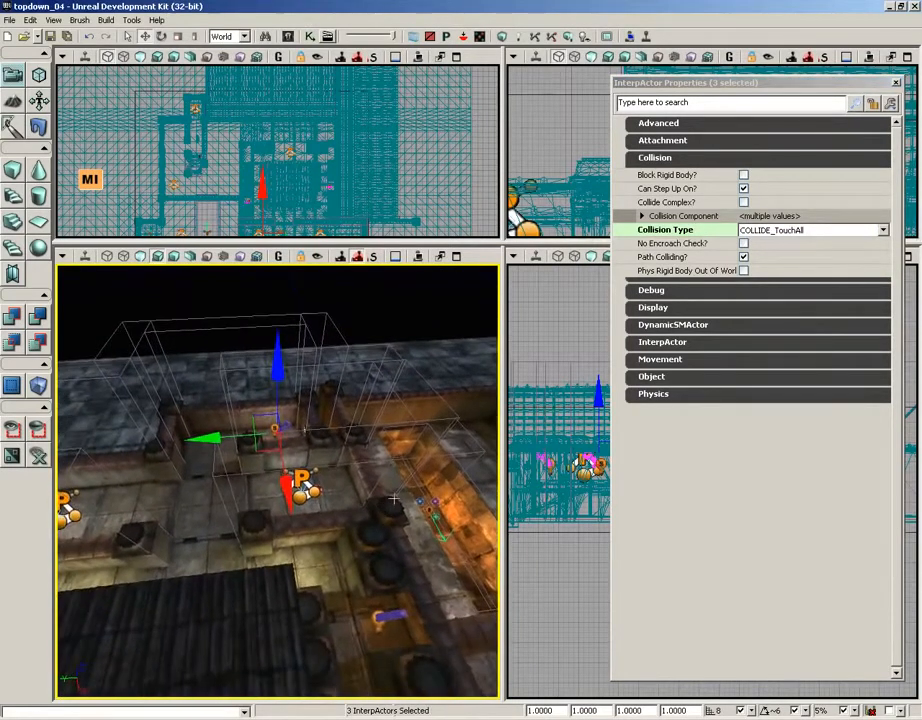
click(309, 36)
drag(472, 421, 537, 208)
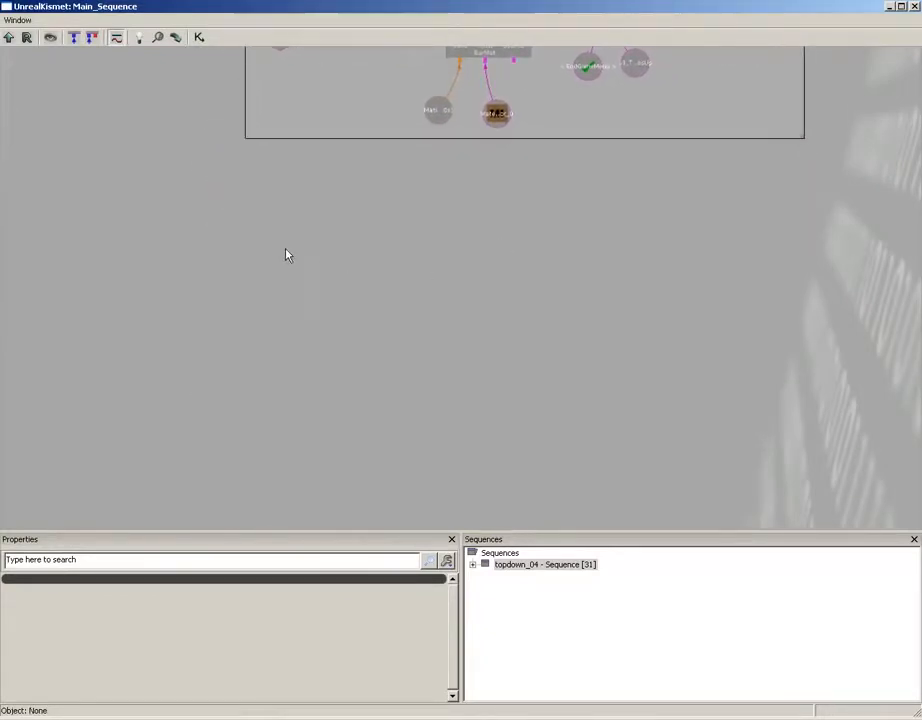
scroll(285, 255, up, 3)
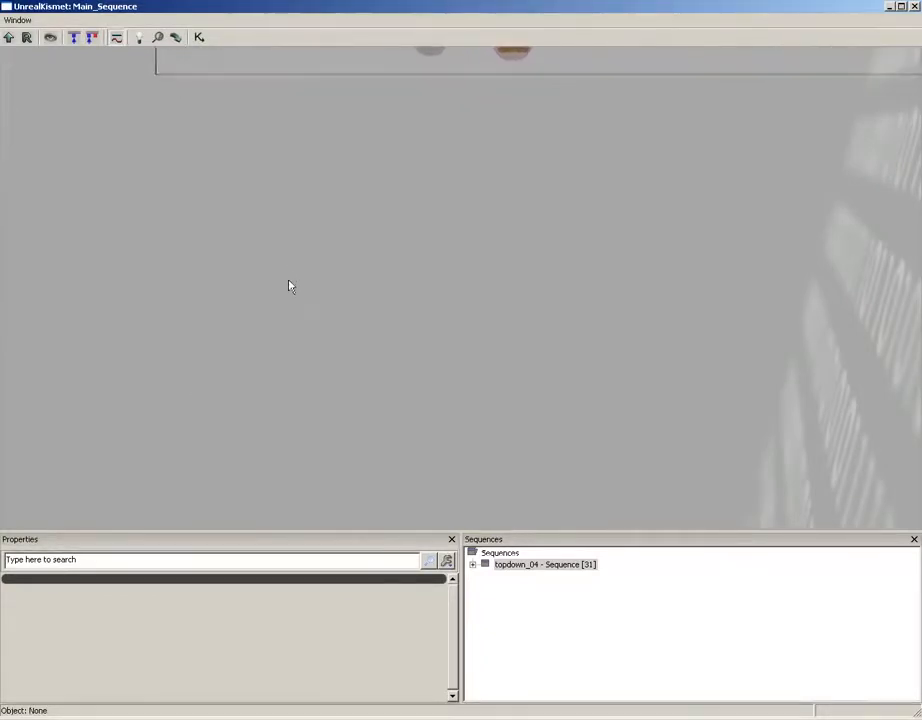
right_click(192, 270)
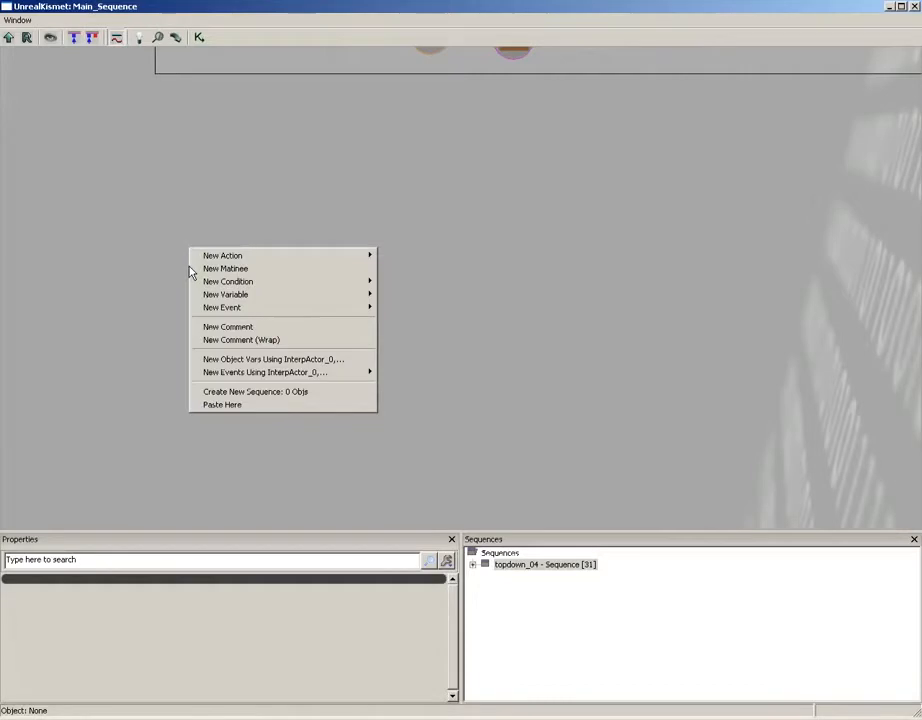
mouse_move(226, 307)
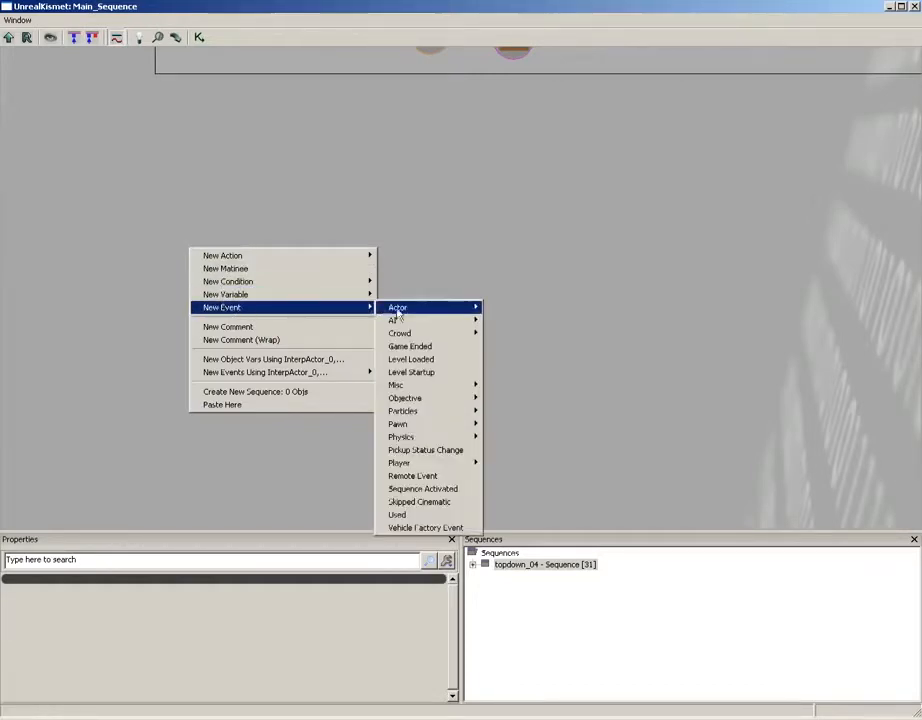
click(420, 358)
drag(238, 338, 206, 344)
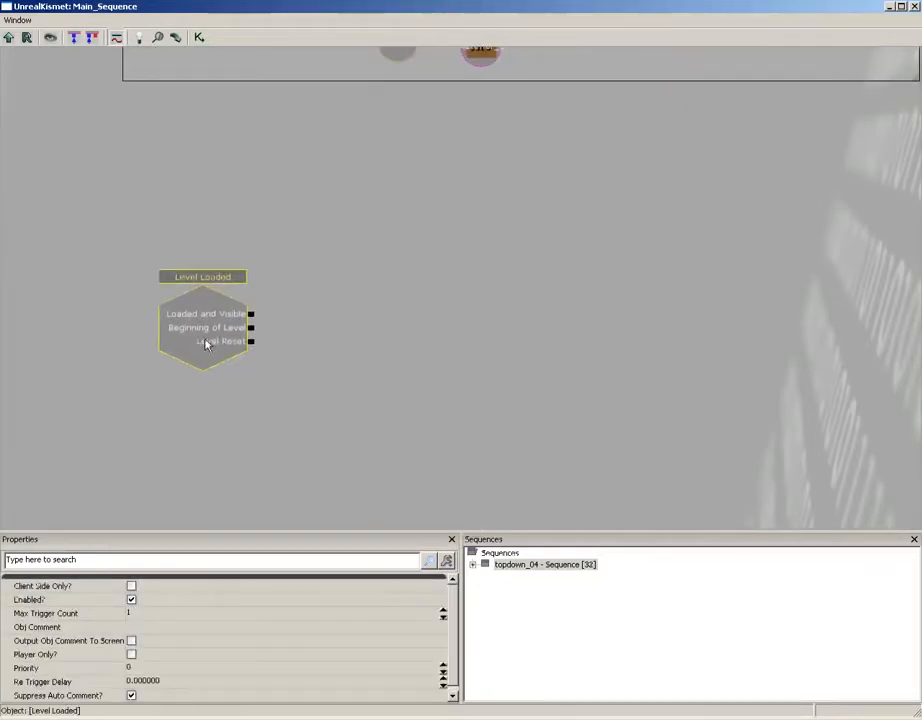
scroll(220, 372, up, 1)
drag(276, 344, 244, 320)
Add a new Matinee object beside the Level Loaded event
right_click(279, 276)
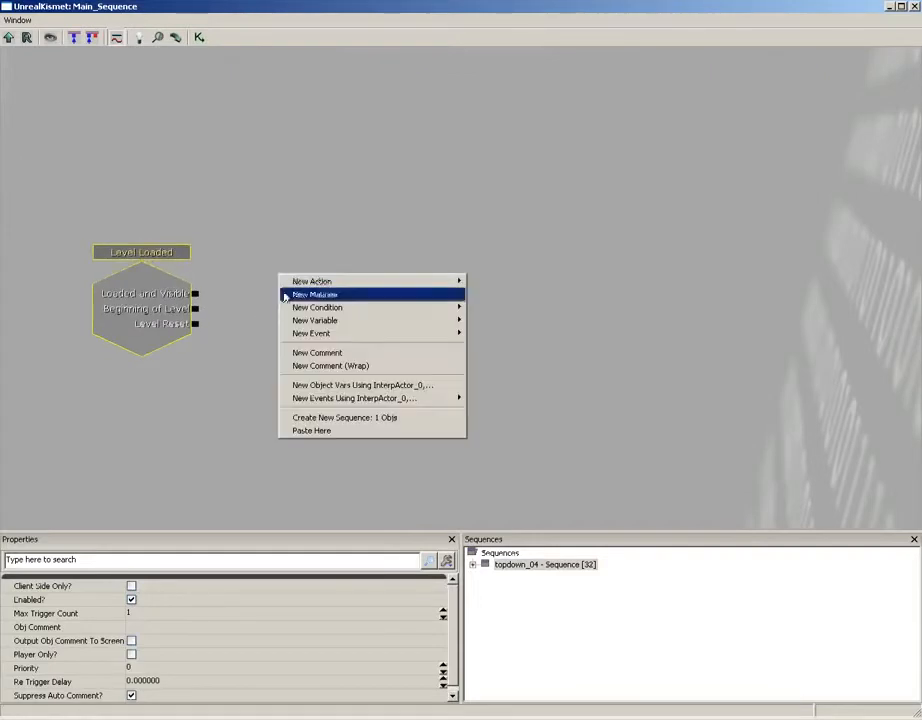
mouse_move(310, 283)
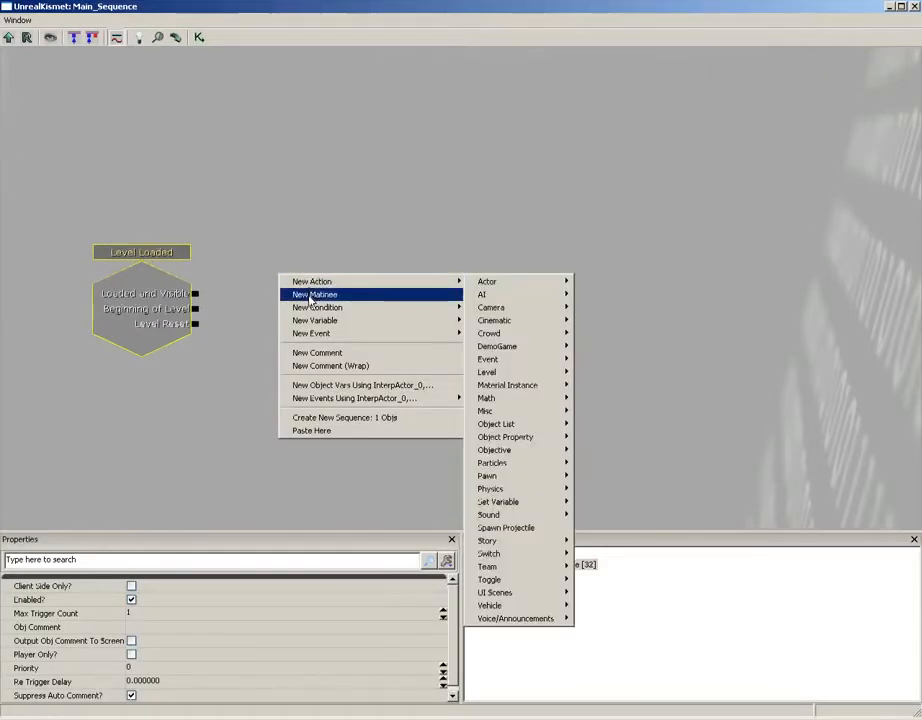
click(312, 294)
drag(327, 338, 316, 301)
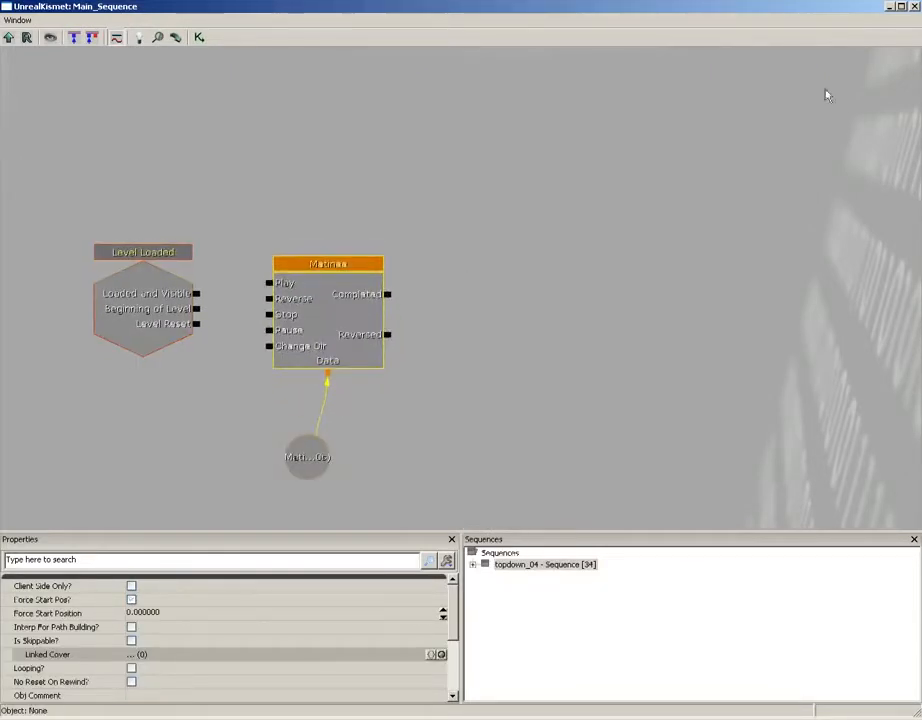
Select only the key next to the wooden roof in the level and connect Level Loaded's Loaded and Visible output to the Matinee's Play input
click(889, 6)
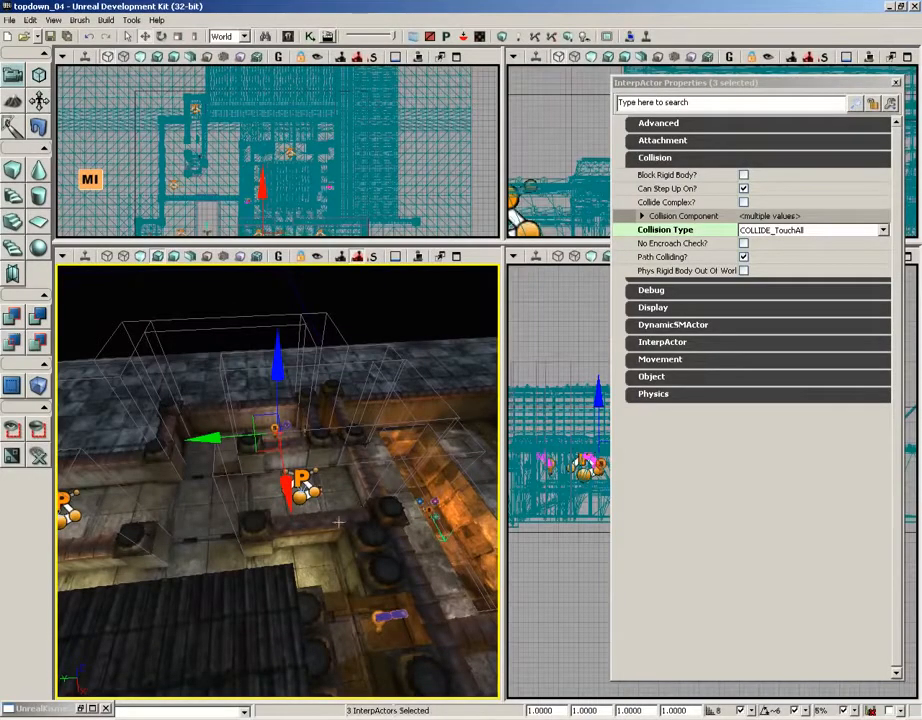
click(388, 616)
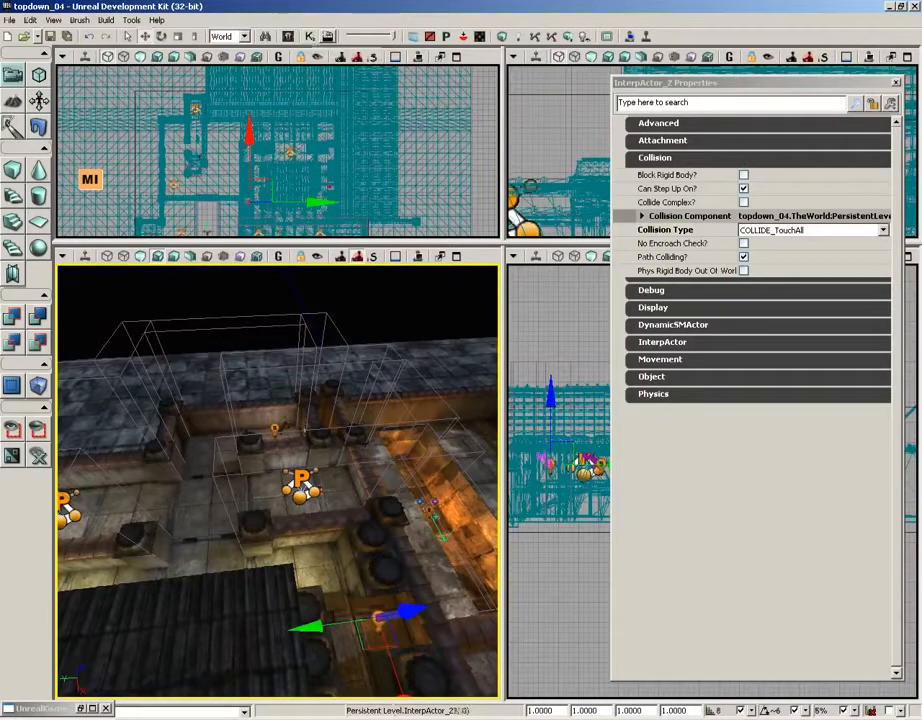
click(91, 709)
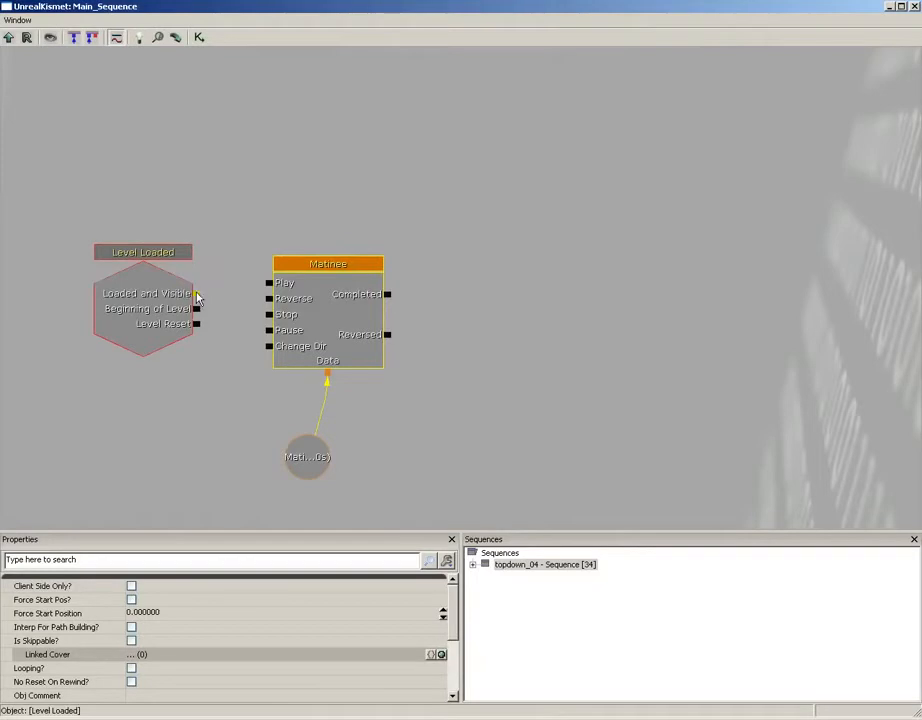
drag(197, 293, 269, 284)
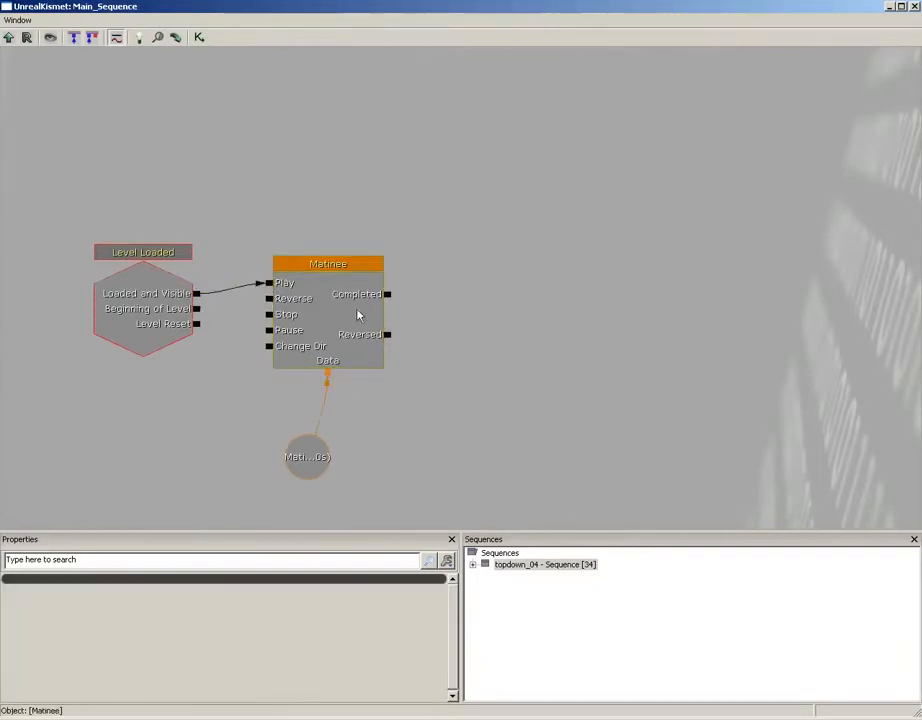
Open the Matinee for editing and add a new empty group named Keys for the selected key
double_click(320, 313)
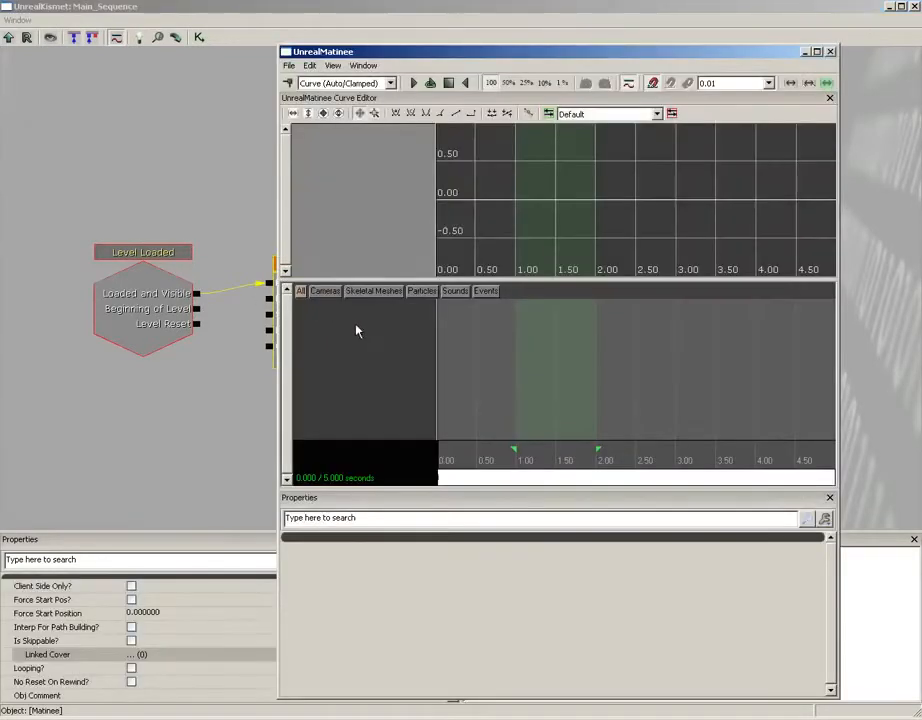
right_click(343, 321)
click(380, 342)
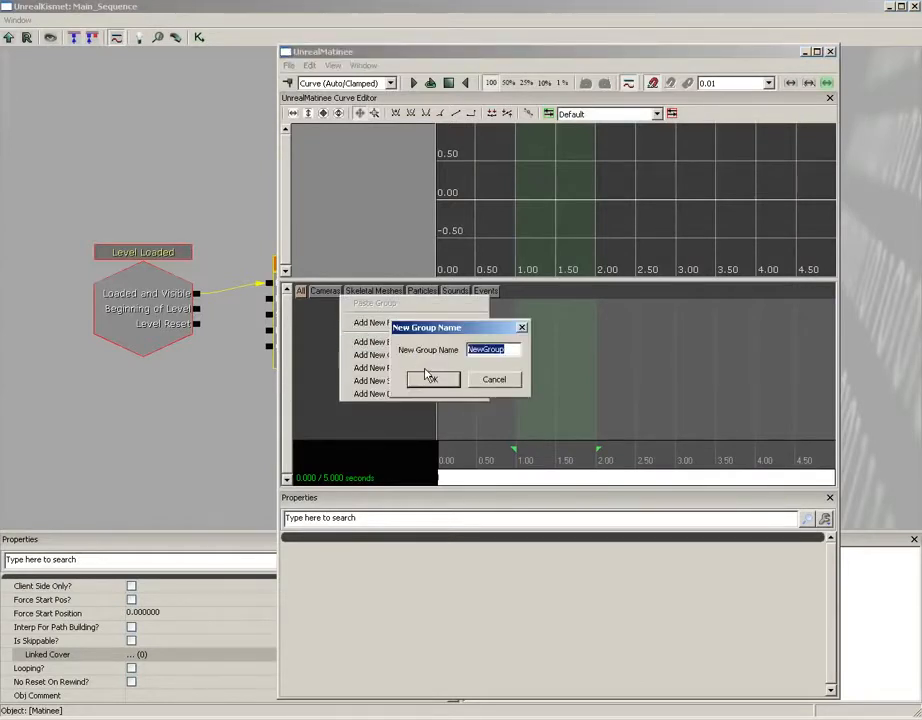
text(Keys)
click(428, 377)
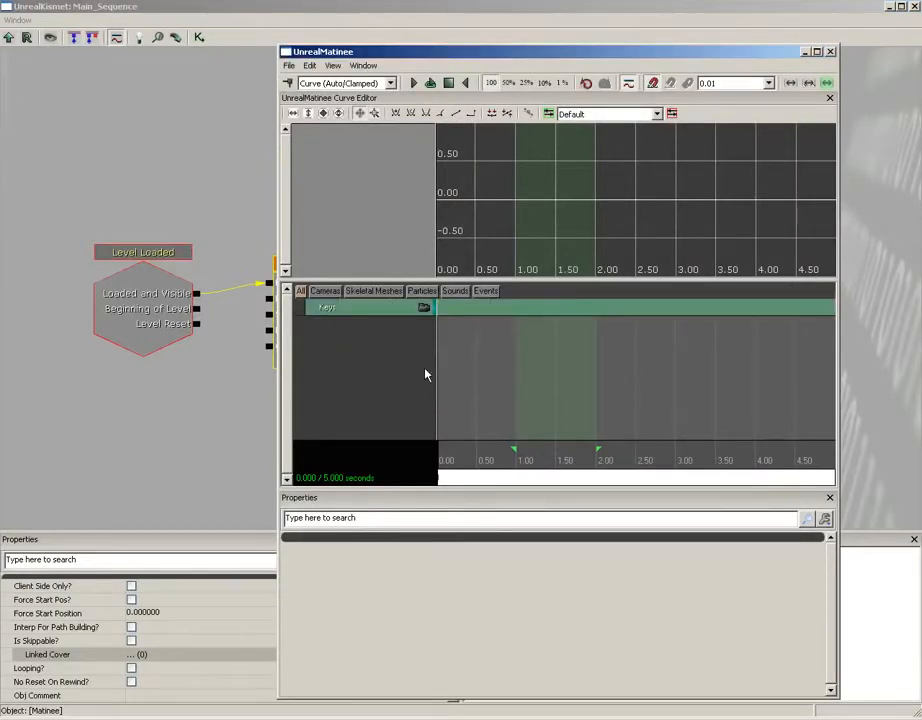
Add a Movement track to the Keys group and enable Use Quat Interpolation on it
right_click(353, 310)
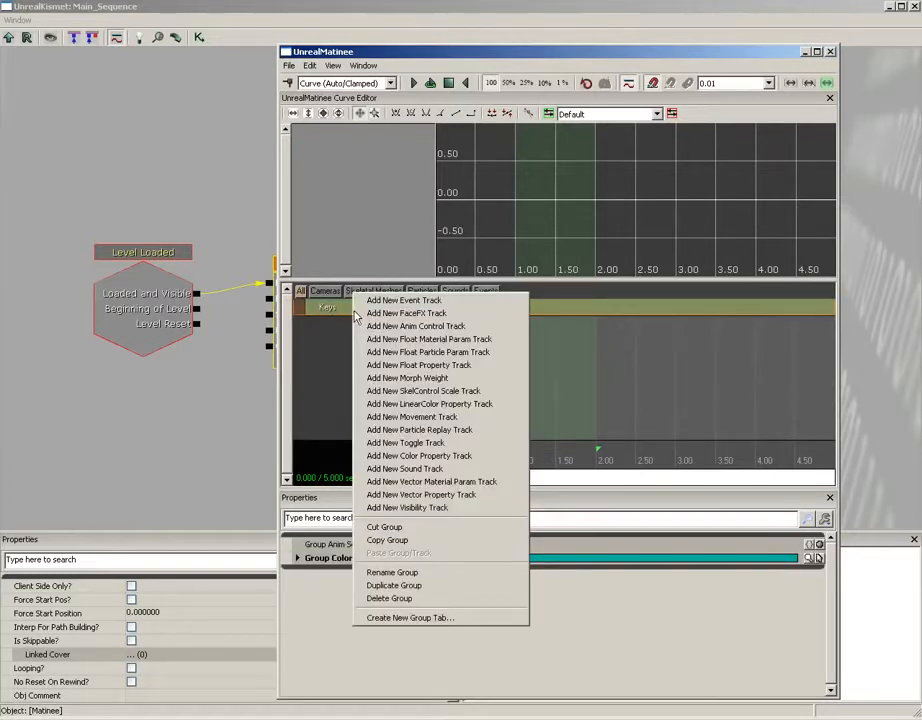
click(405, 417)
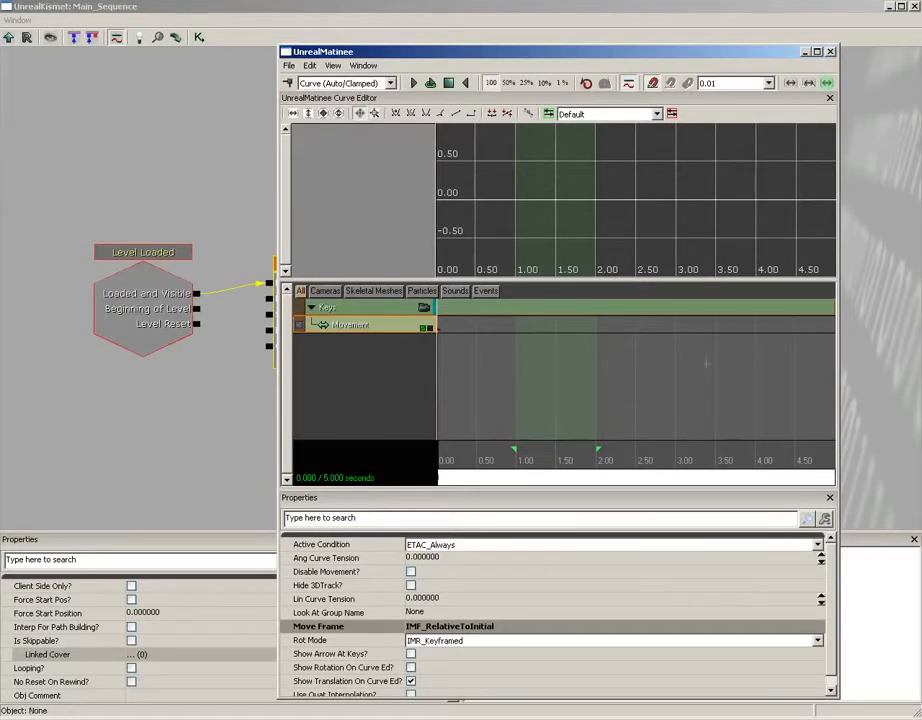
scroll(825, 597, down, 1)
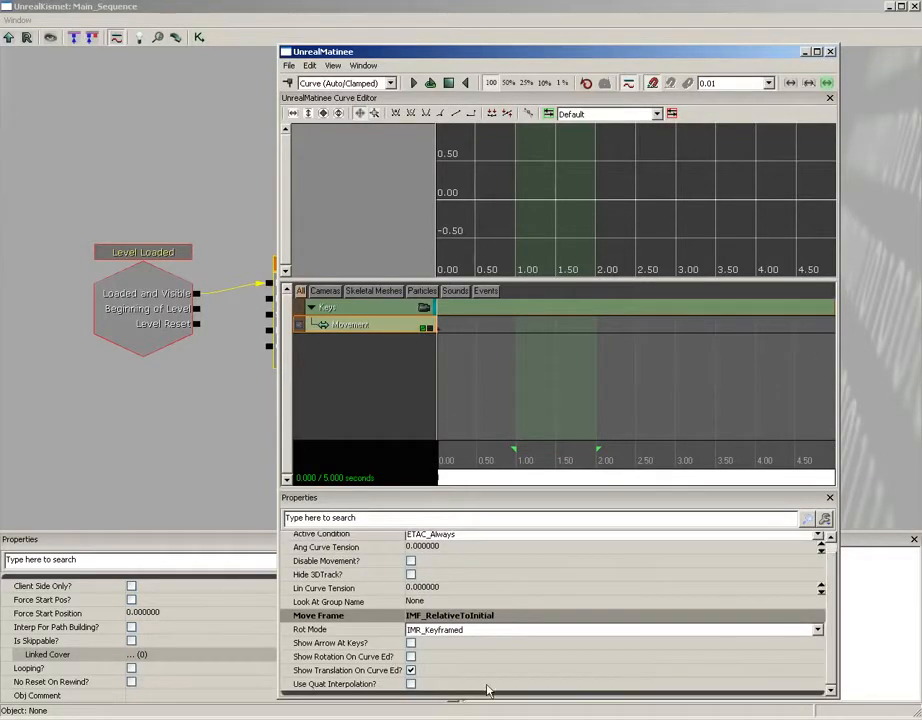
click(411, 684)
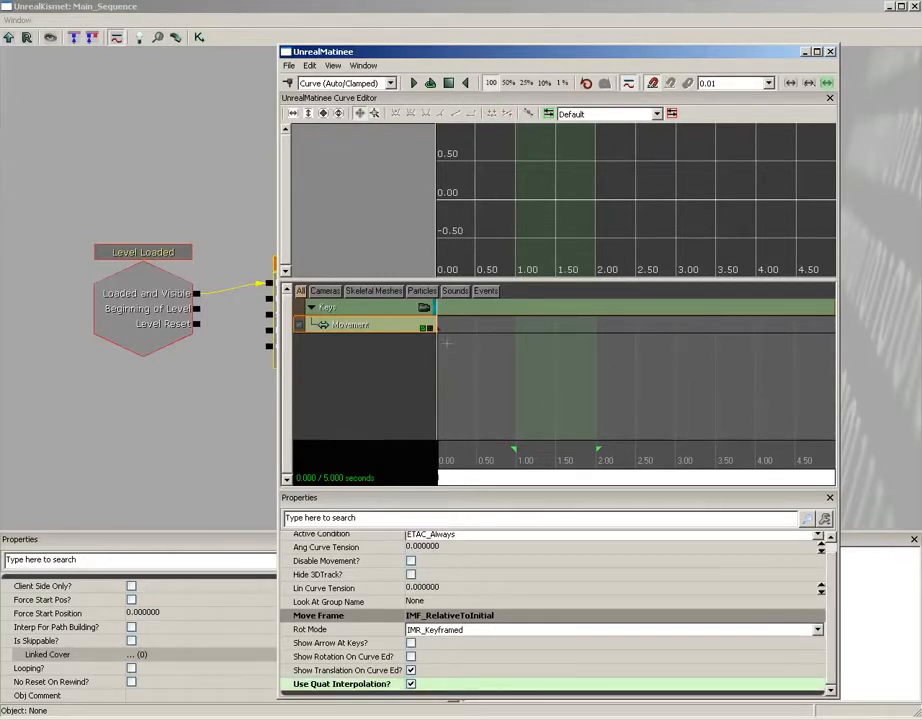
Add a second keyframe at about 0.5 seconds on the Movement track and set the Matinee snap size to 0.50
drag(473, 360, 517, 357)
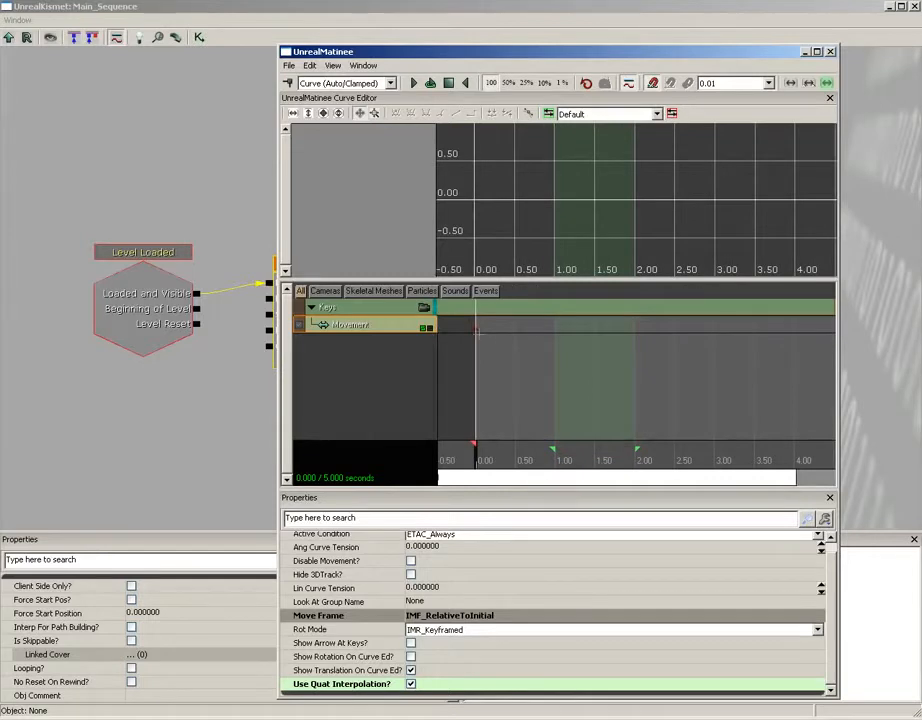
click(518, 458)
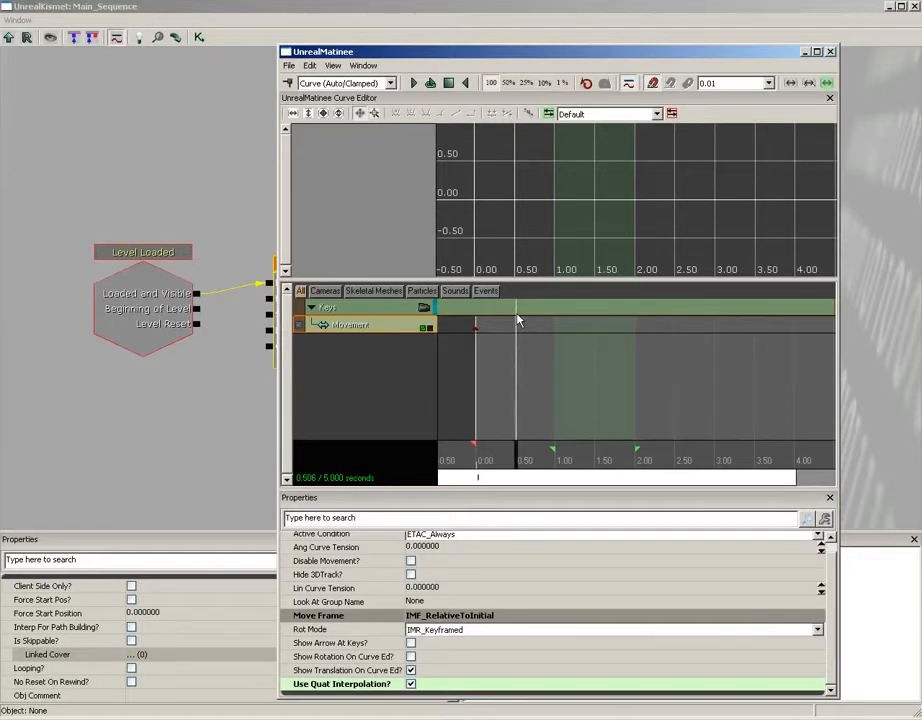
key(Return)
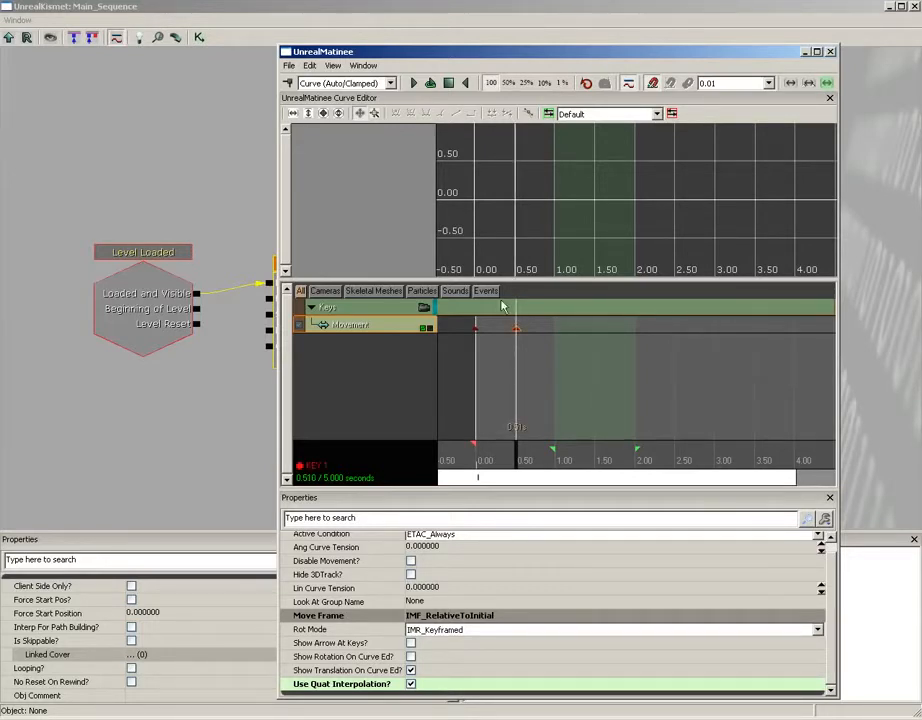
click(737, 86)
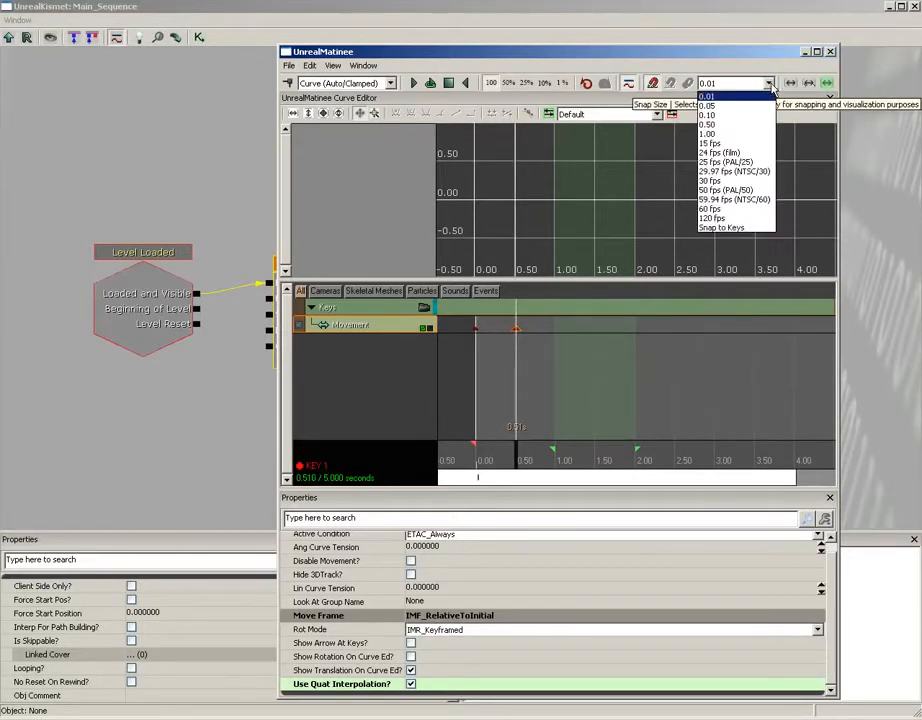
click(740, 126)
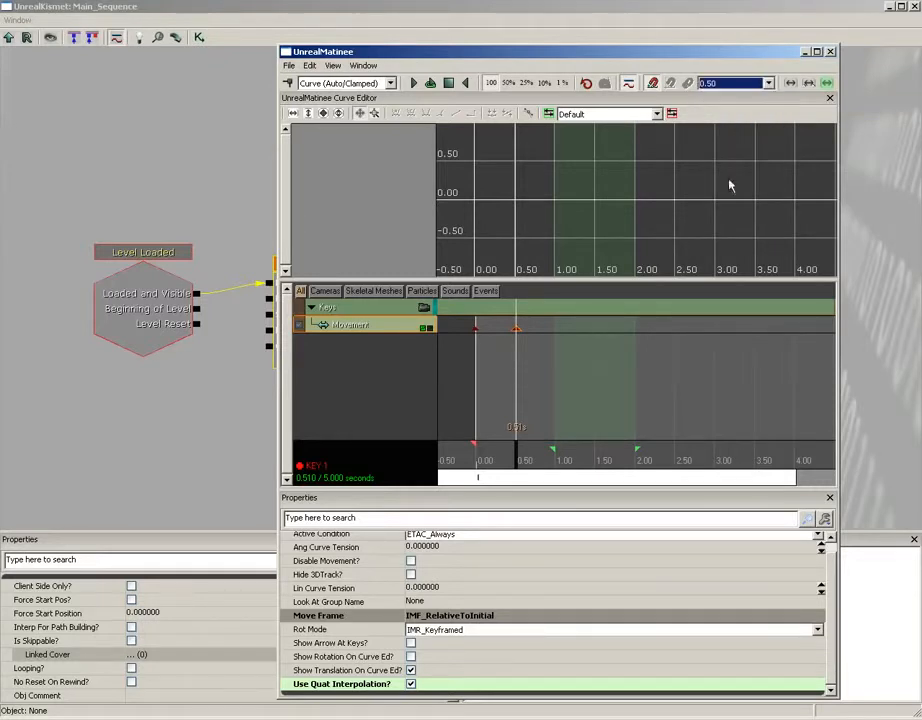
Set the second Movement keyframe's time to exactly 0.5 seconds and close the Kismet window
right_click(528, 312)
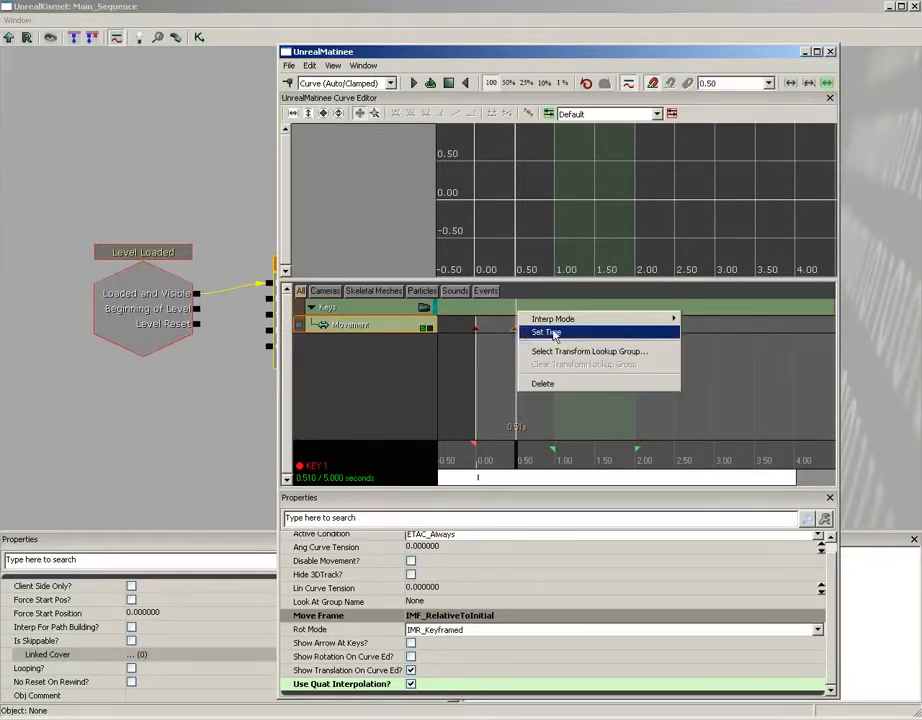
click(546, 331)
text(0)
key(Return)
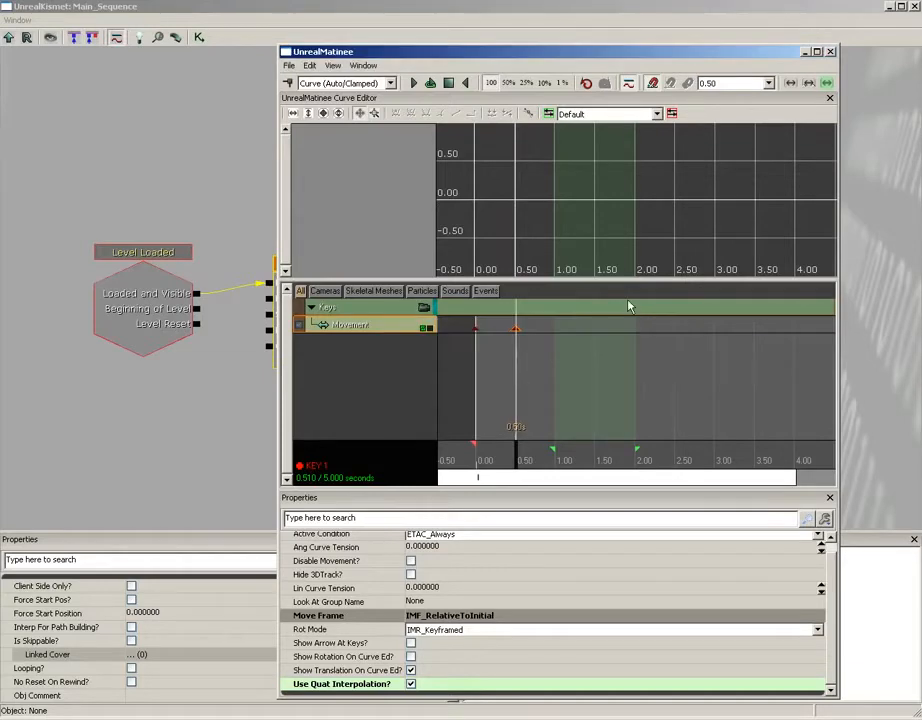
click(913, 7)
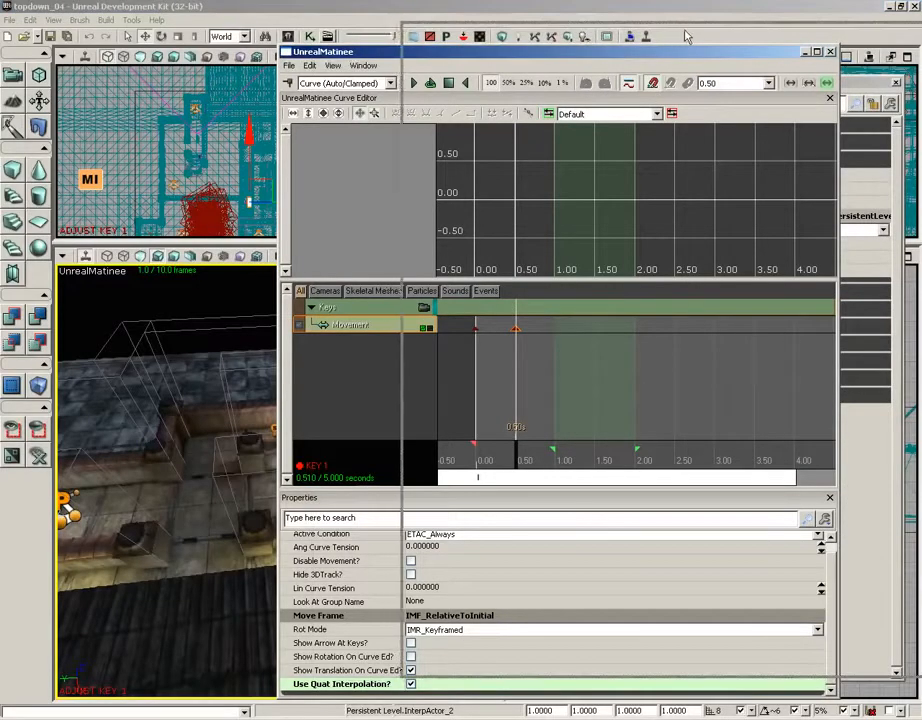
Move the Matinee window clear of the perspective view and rotate the key -90 degrees about Z for the 0.5-second keyframe
drag(686, 37, 687, 37)
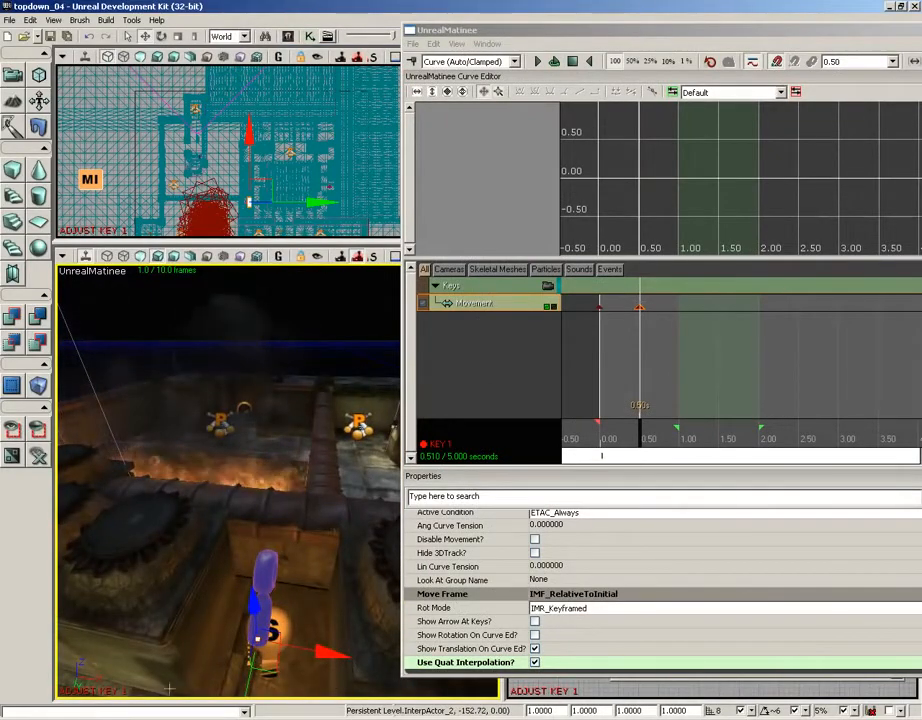
click(268, 574)
right_drag(268, 574, 315, 533)
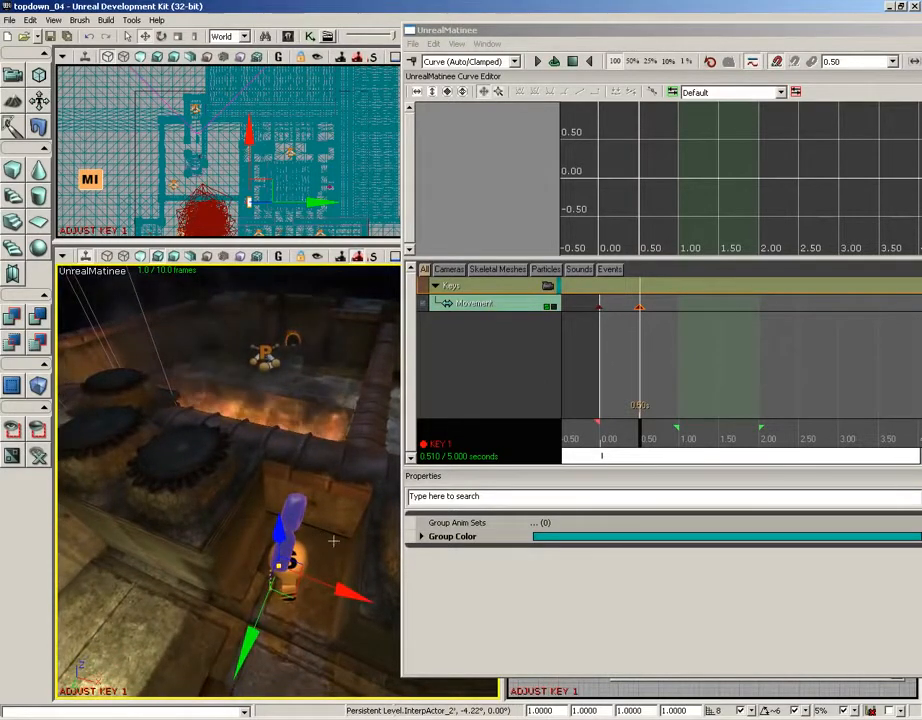
key(space)
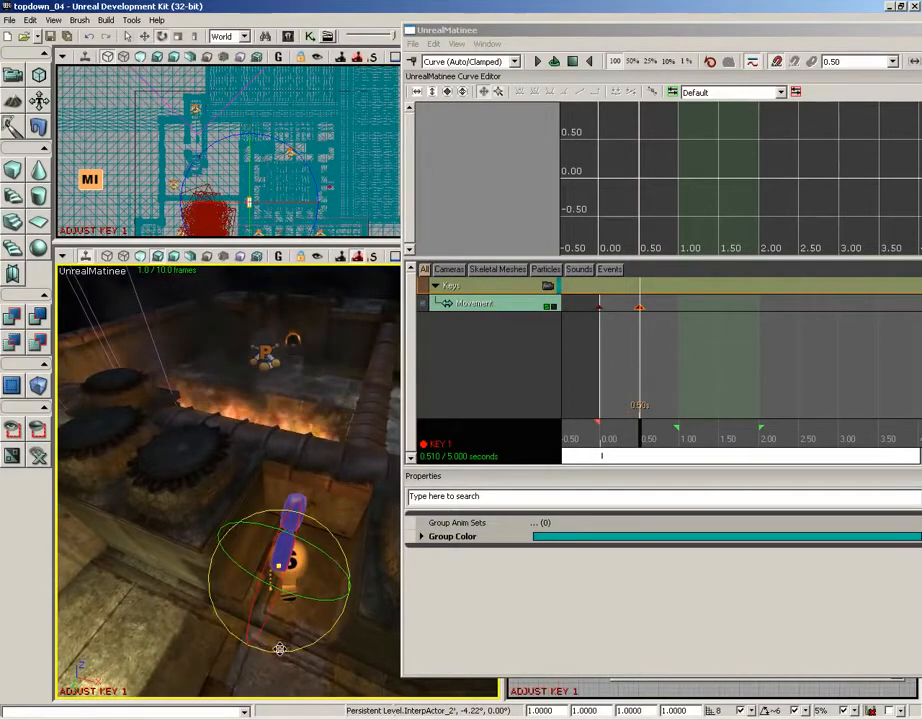
drag(274, 652, 498, 634)
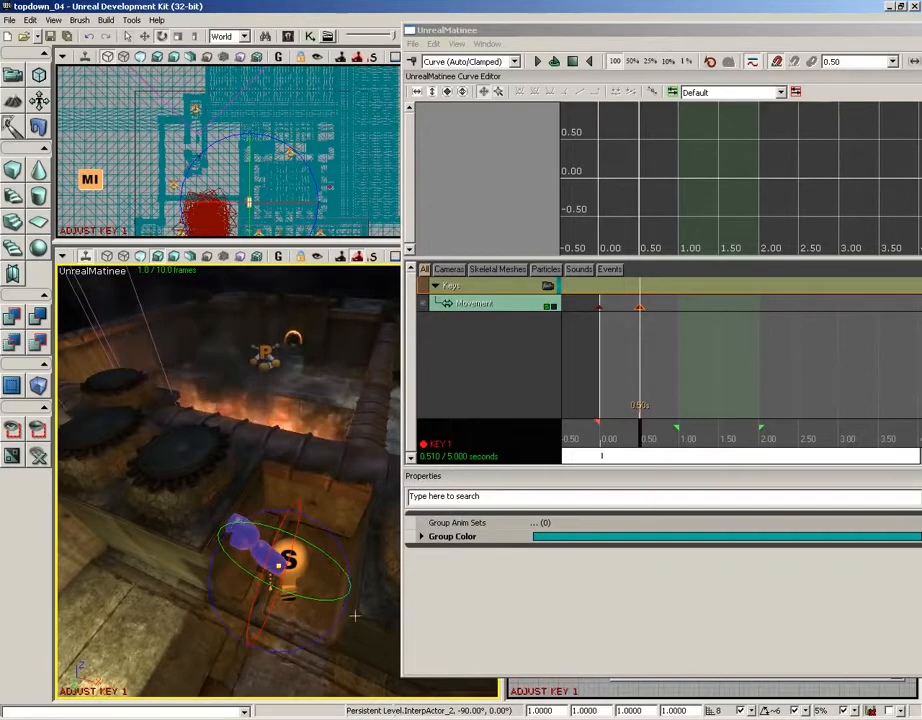
Add a Movement keyframe at 1.0 second and rotate the key a further -90 degrees about Z
click(655, 441)
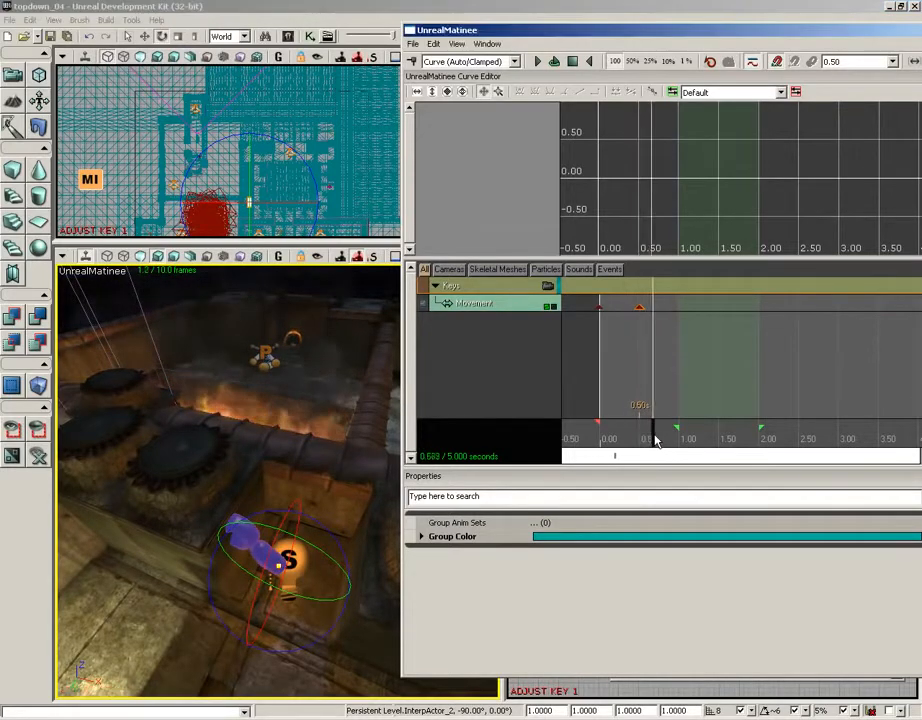
drag(655, 441, 677, 434)
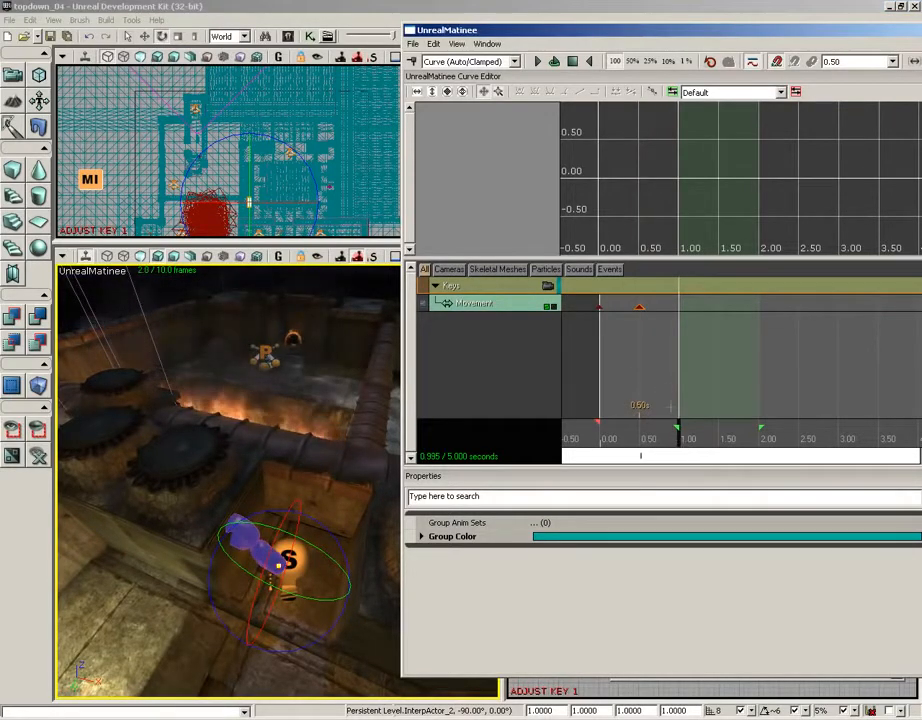
click(511, 304)
key(Return)
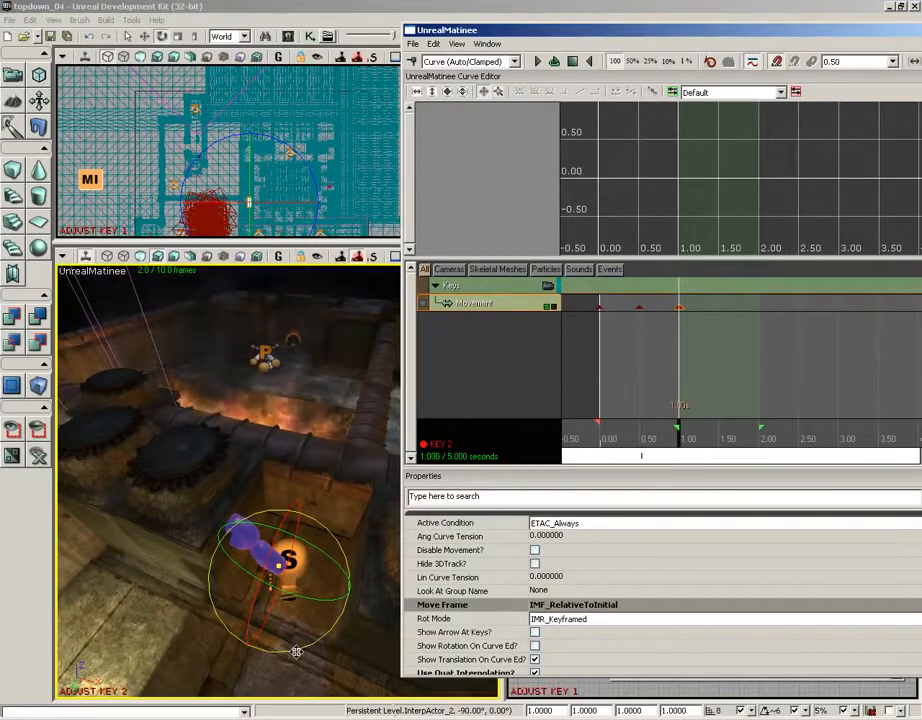
drag(296, 652, 320, 650)
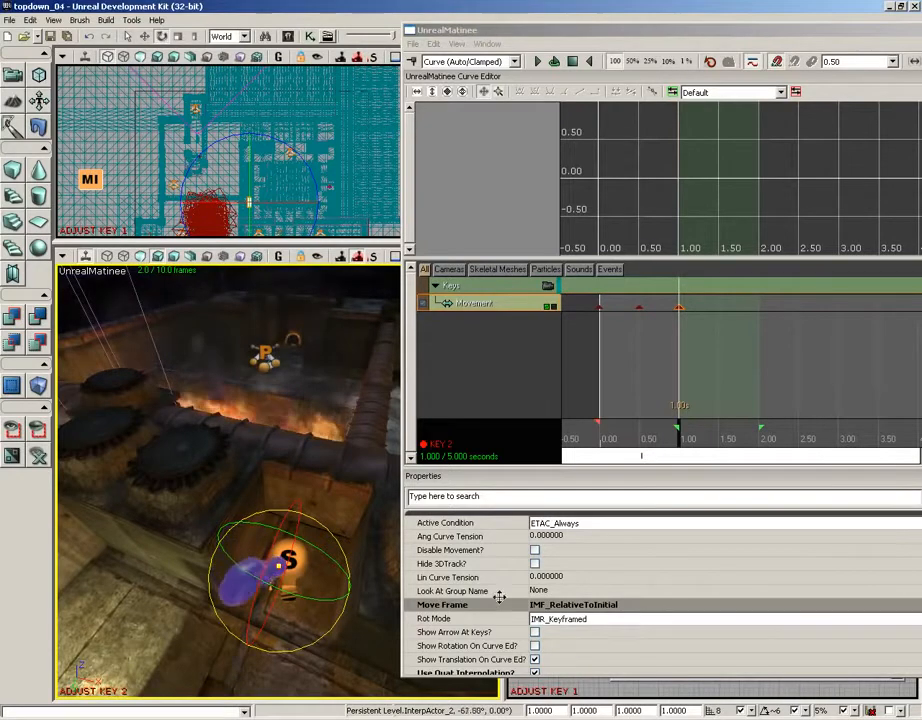
drag(499, 597, 499, 590)
Add Movement keyframes at 1.5 and 2.0 seconds, rotating the key a further -90 degrees about Z at each one
click(719, 440)
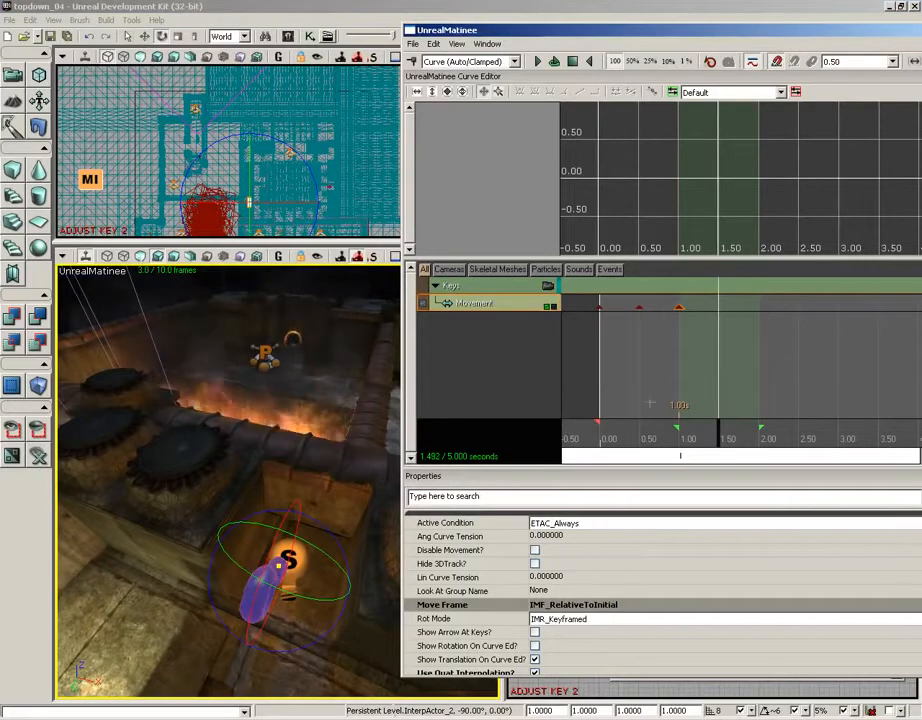
key(Return)
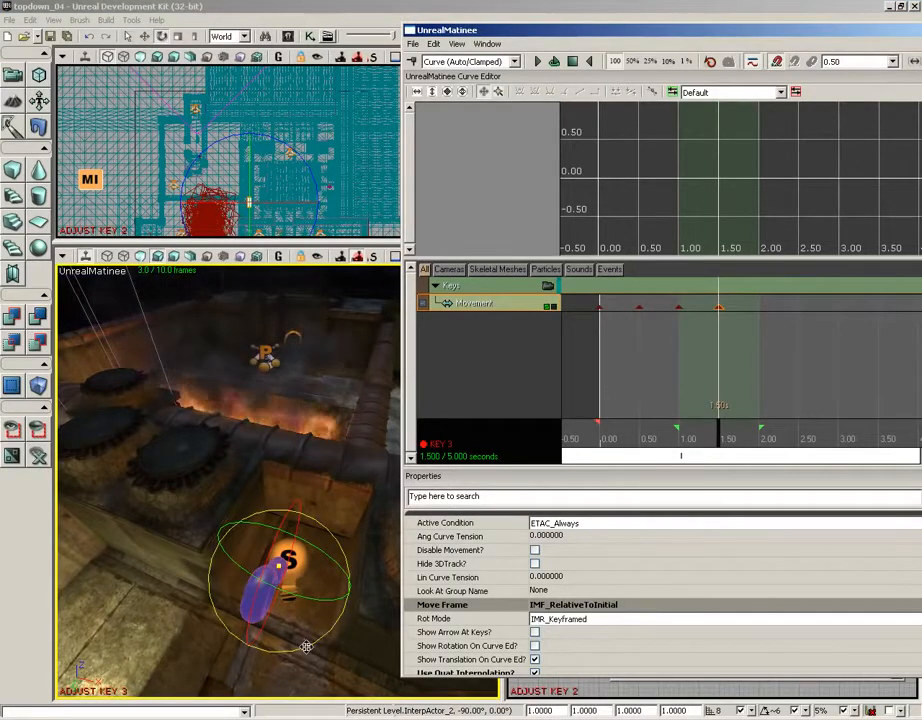
drag(306, 647, 496, 464)
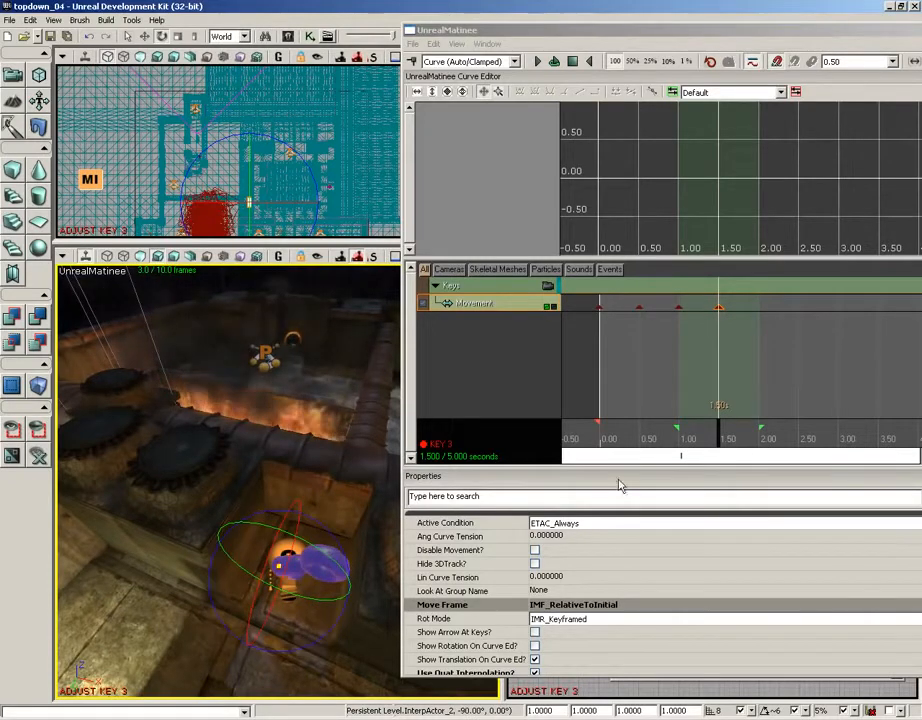
click(757, 434)
key(Return)
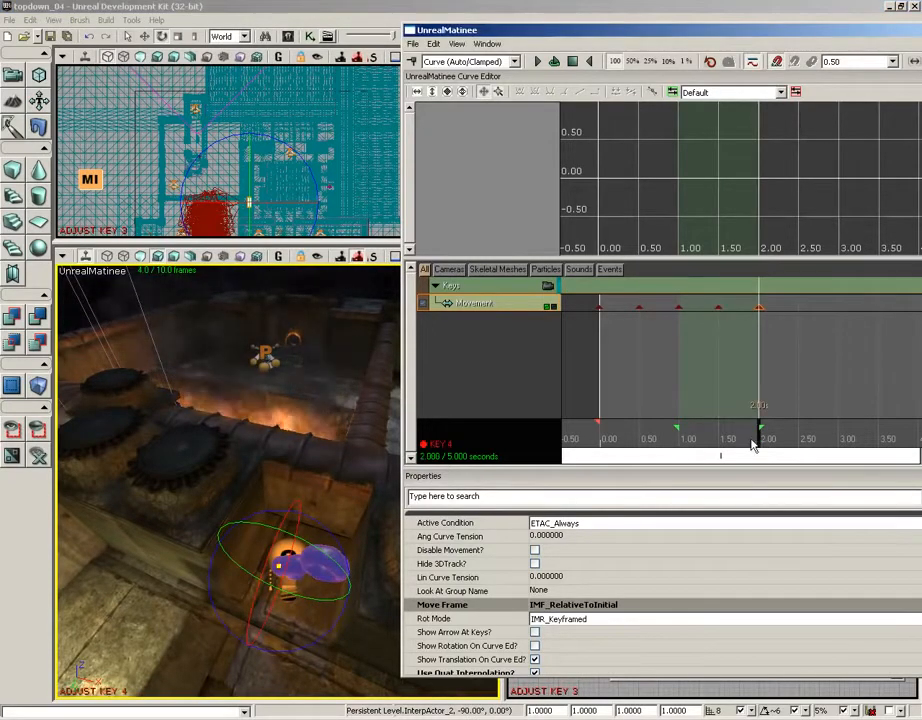
drag(280, 652, 499, 567)
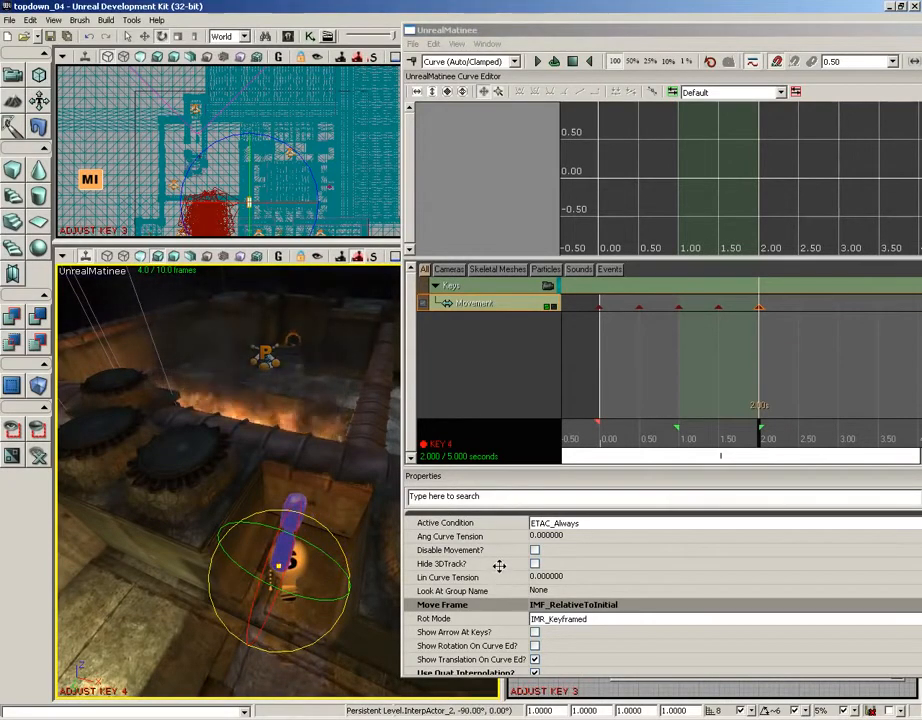
Scrub through the rotation, shorten the sequence to end at 2.0 seconds, and stretch the loop section from 0 to 2.0 seconds
click(682, 438)
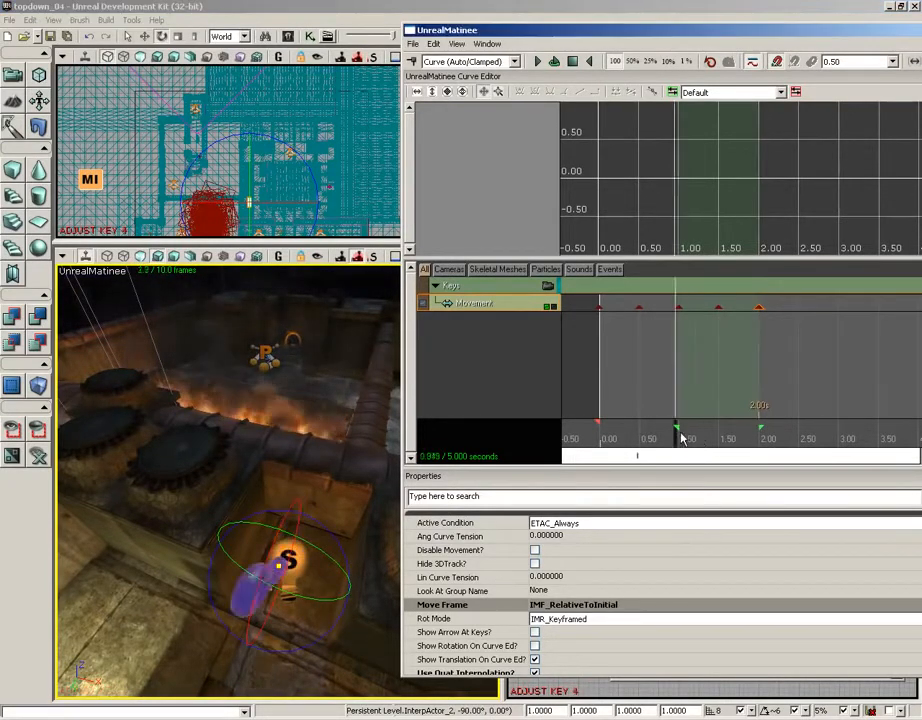
drag(682, 438, 645, 438)
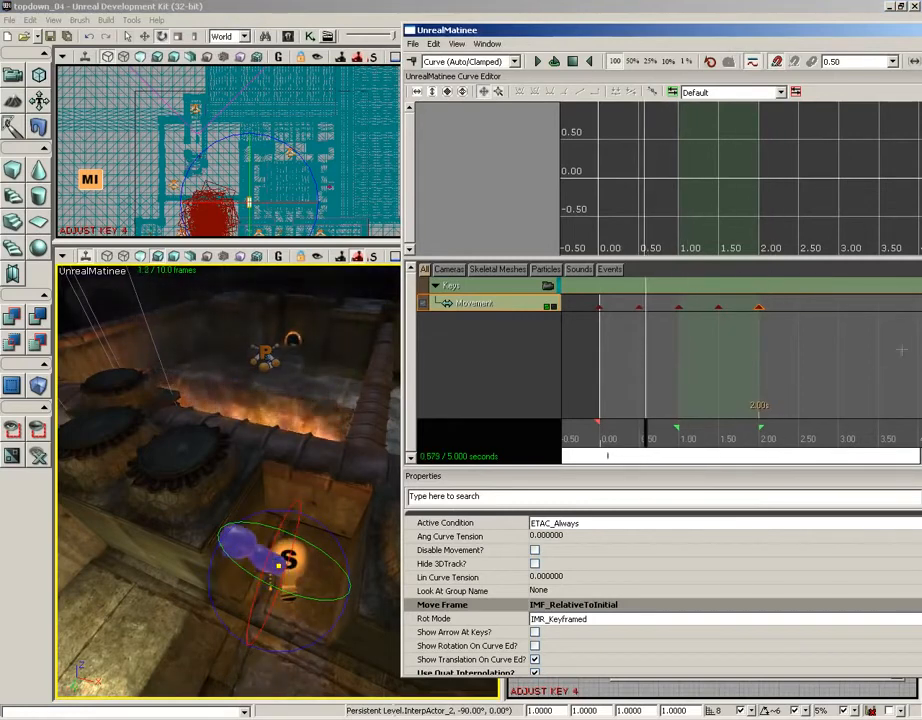
scroll(901, 350, down, 4)
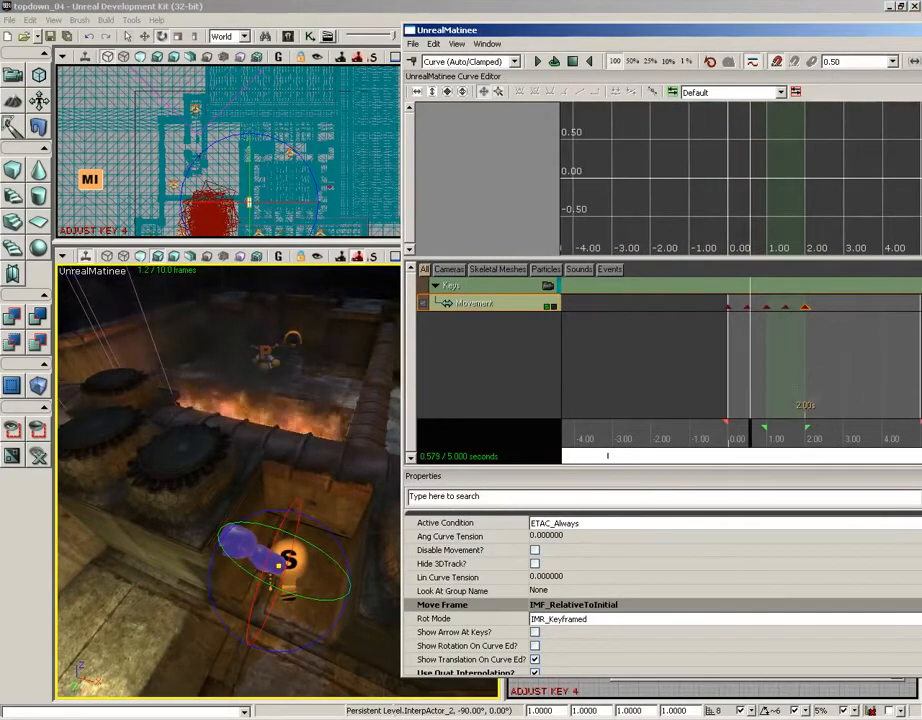
drag(903, 376, 804, 380)
drag(825, 427, 711, 427)
mouse_move(650, 428)
mouse_down()
mouse_move(636, 438)
mouse_move(664, 429)
mouse_move(635, 429)
mouse_move(645, 427)
mouse_up()
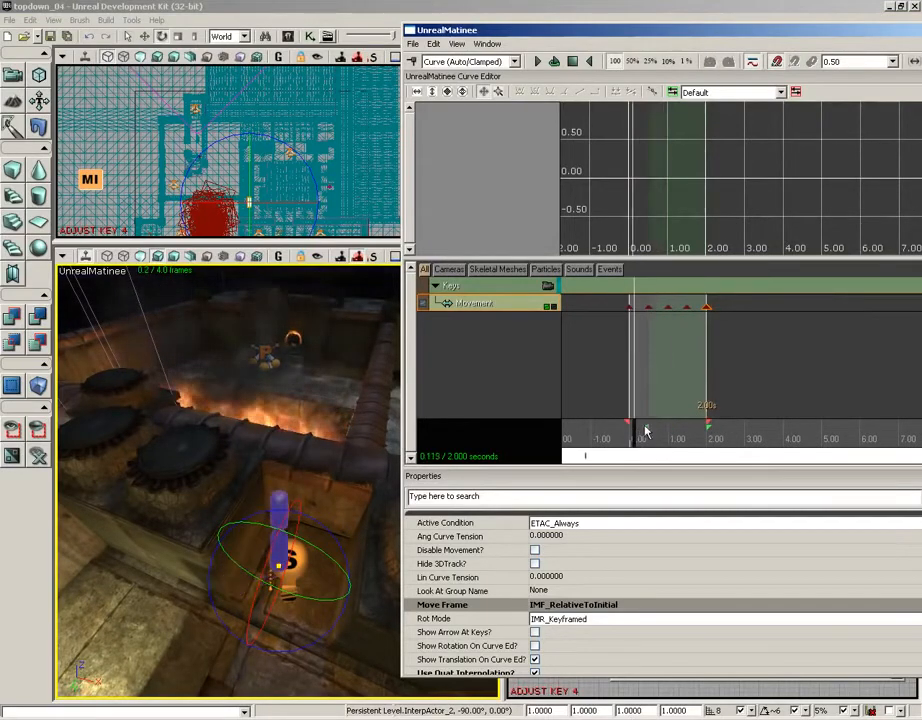
Preview the key rotation as a looped playback, stop it, and close the Matinee editor
click(555, 62)
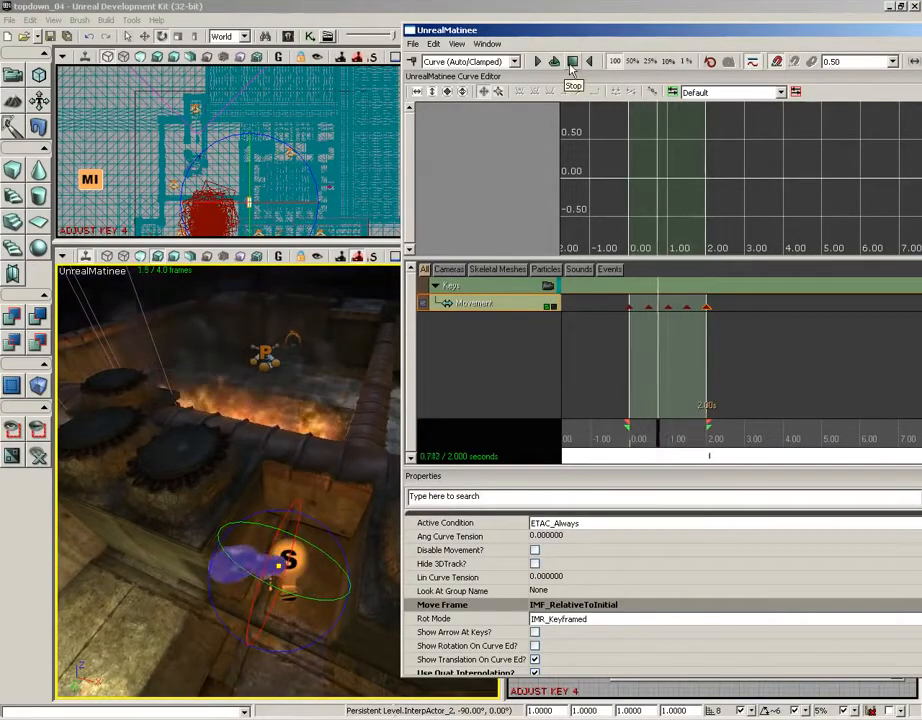
click(572, 62)
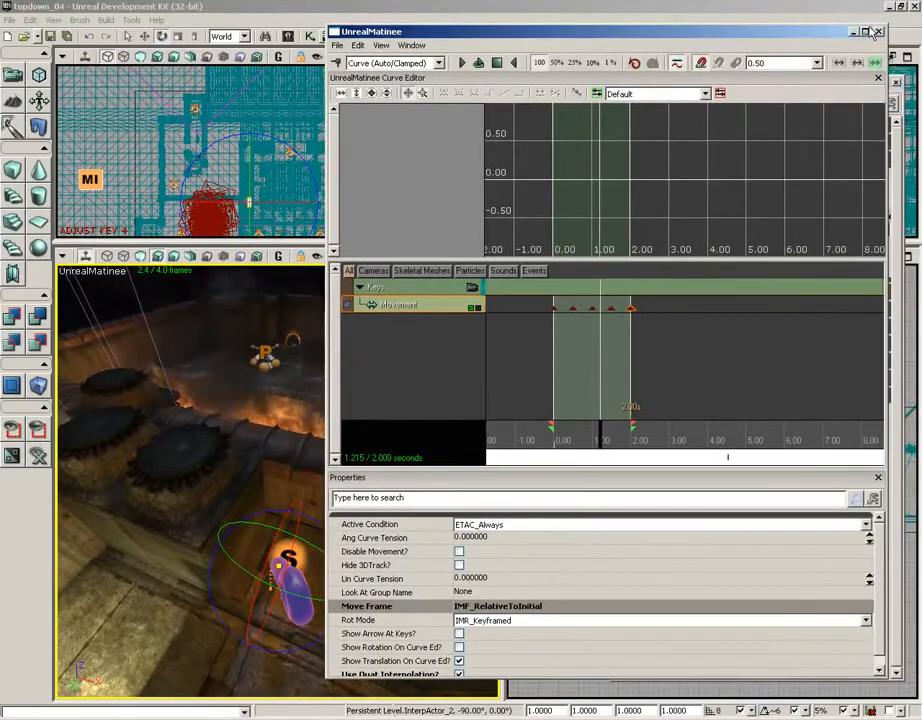
click(895, 33)
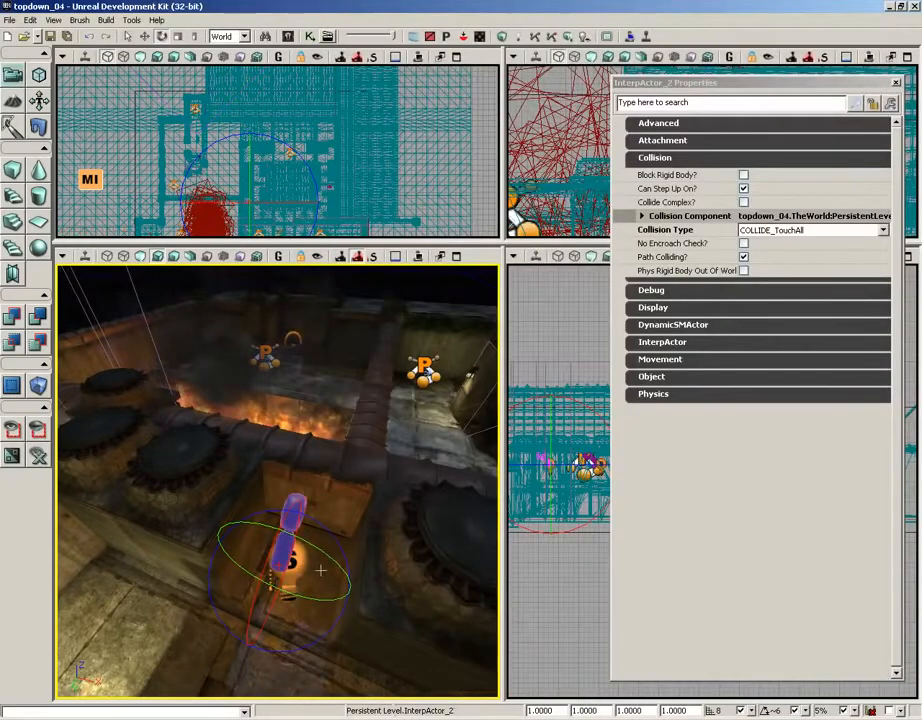
Switch back to the translation widget and nudge the key slightly along the X axis
right_drag(317, 571, 308, 571)
key(space)
key(space)
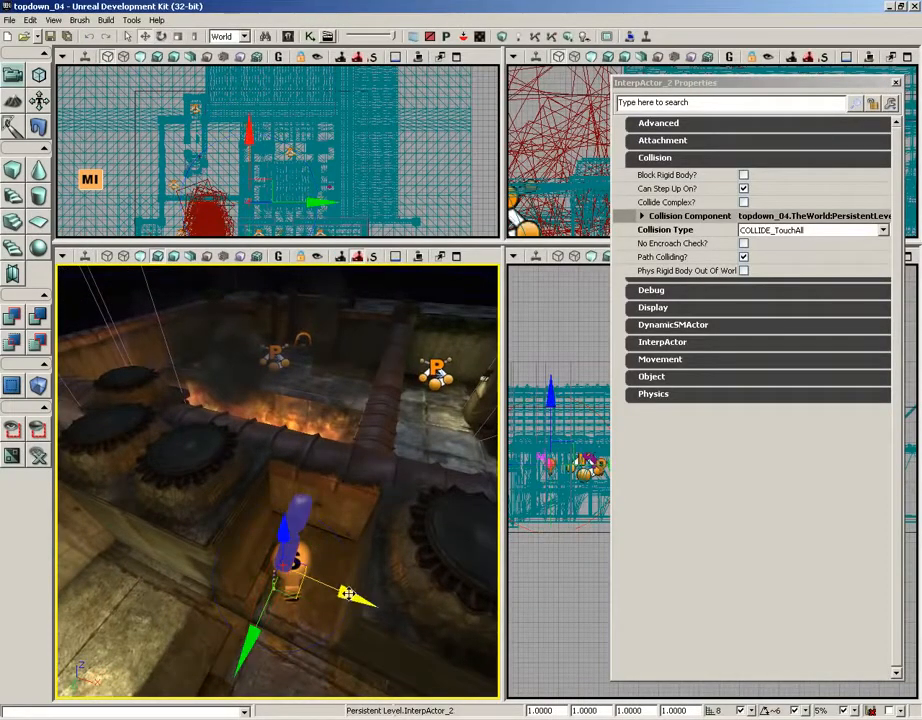
drag(348, 595, 352, 596)
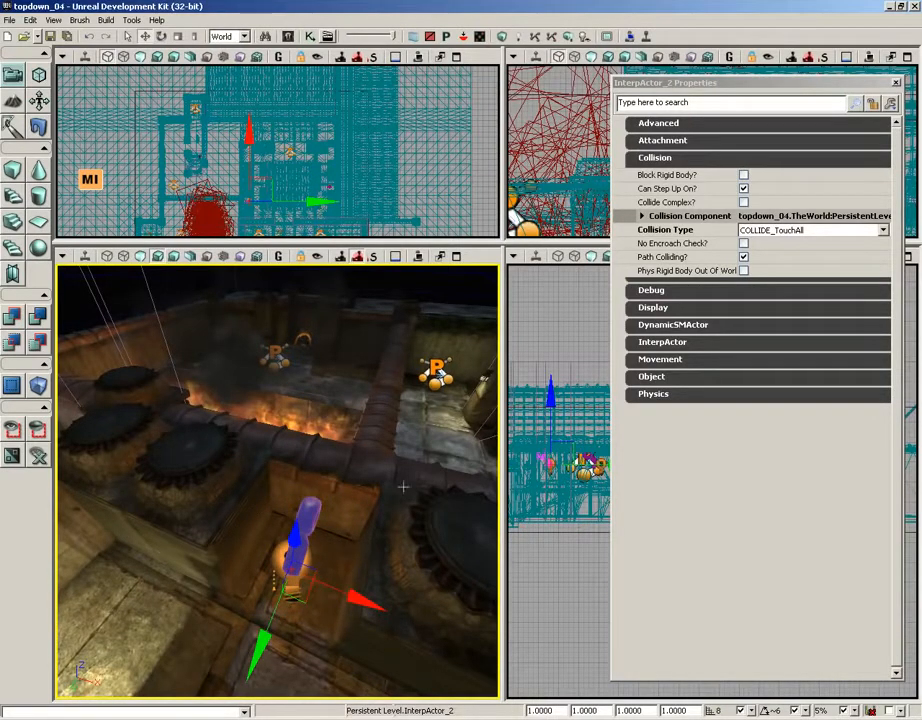
Open Kismet, move the InterpActor_2 variable away from the Matinee node, and minimize the Kismet window
click(311, 37)
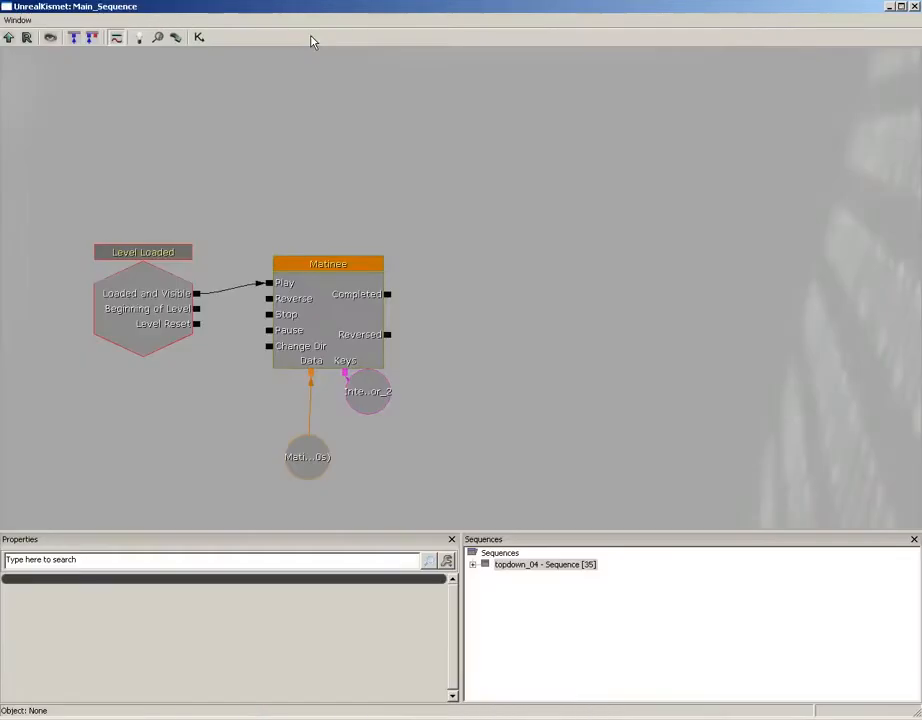
drag(397, 371, 417, 416)
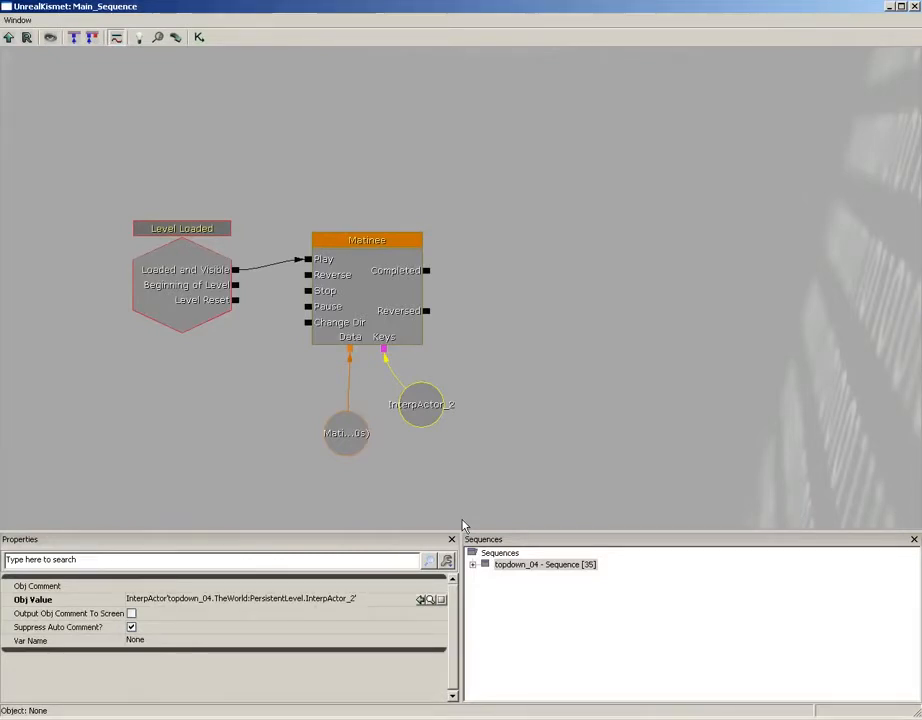
drag(649, 371, 634, 339)
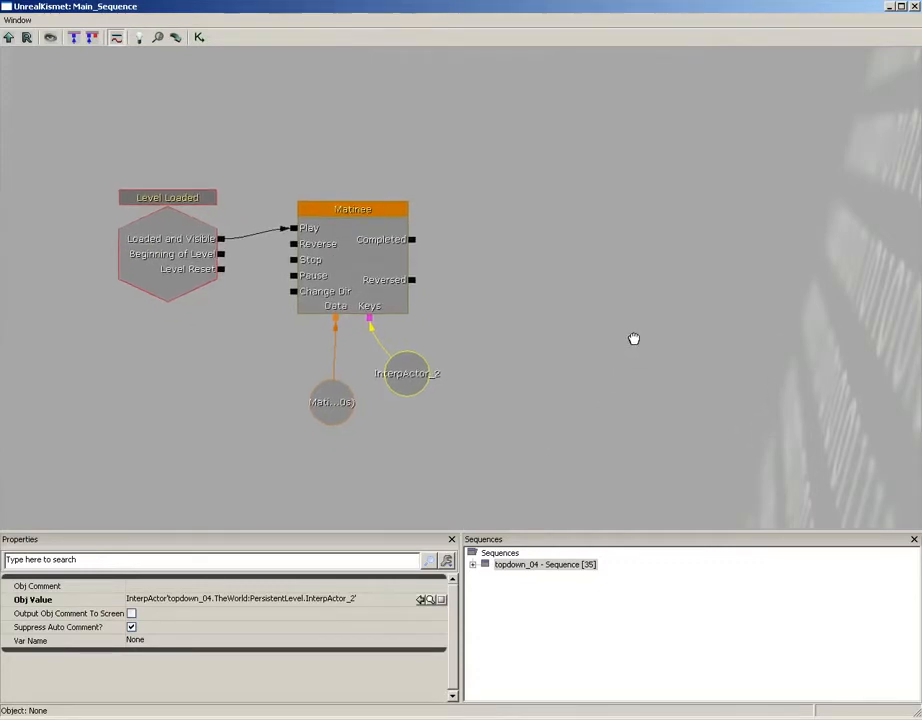
click(890, 9)
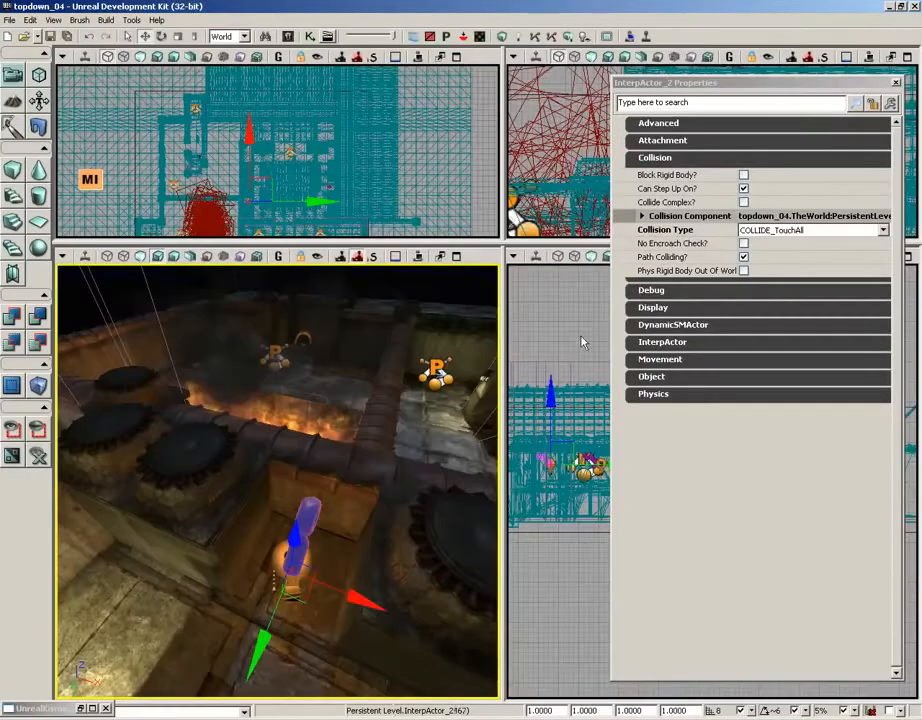
Select the other two key InterpActors in the level, InterpActor_1 and InterpActor_0, together
right_drag(290, 450, 341, 443)
drag(338, 441, 331, 350)
click(305, 427)
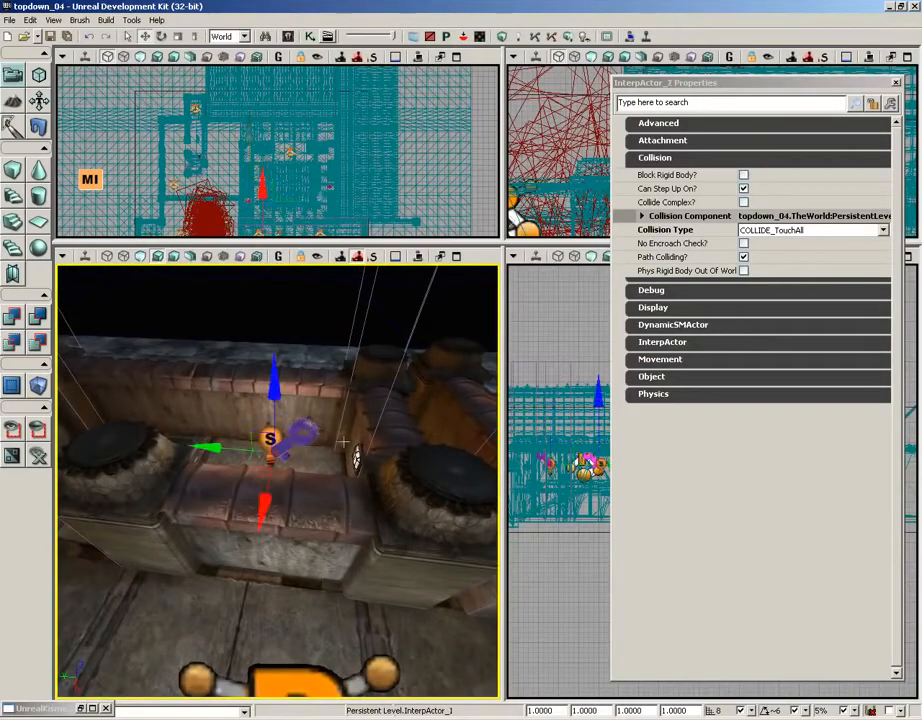
right_drag(333, 450, 290, 440)
drag(290, 440, 250, 425)
right_drag(250, 425, 333, 449)
ctrl+click(287, 557)
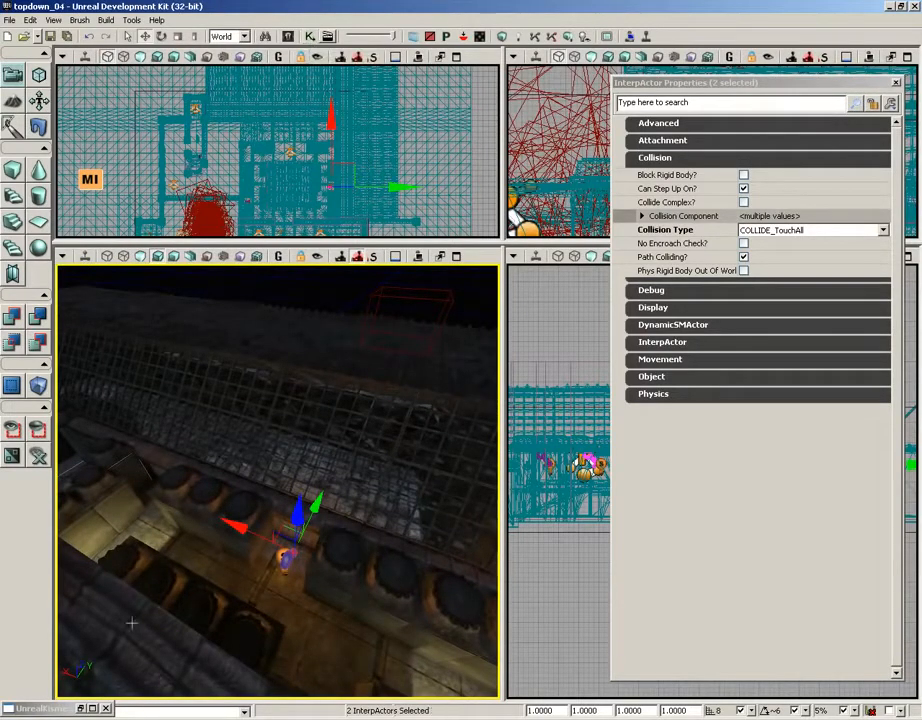
Restore the Kismet window and create object variables for the two selected key InterpActors
click(82, 710)
drag(421, 444, 475, 426)
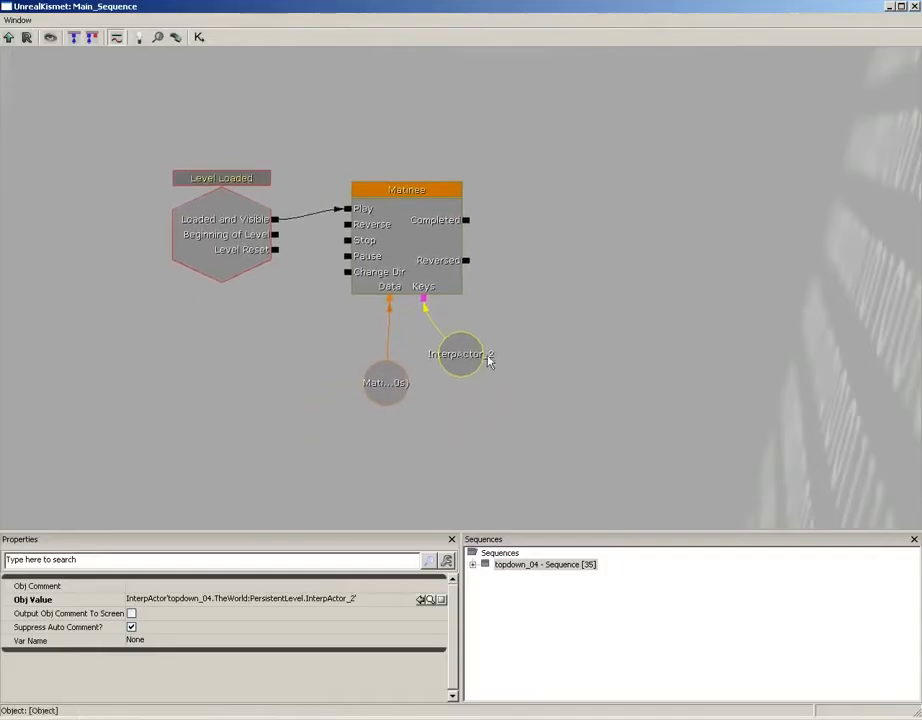
right_click(568, 342)
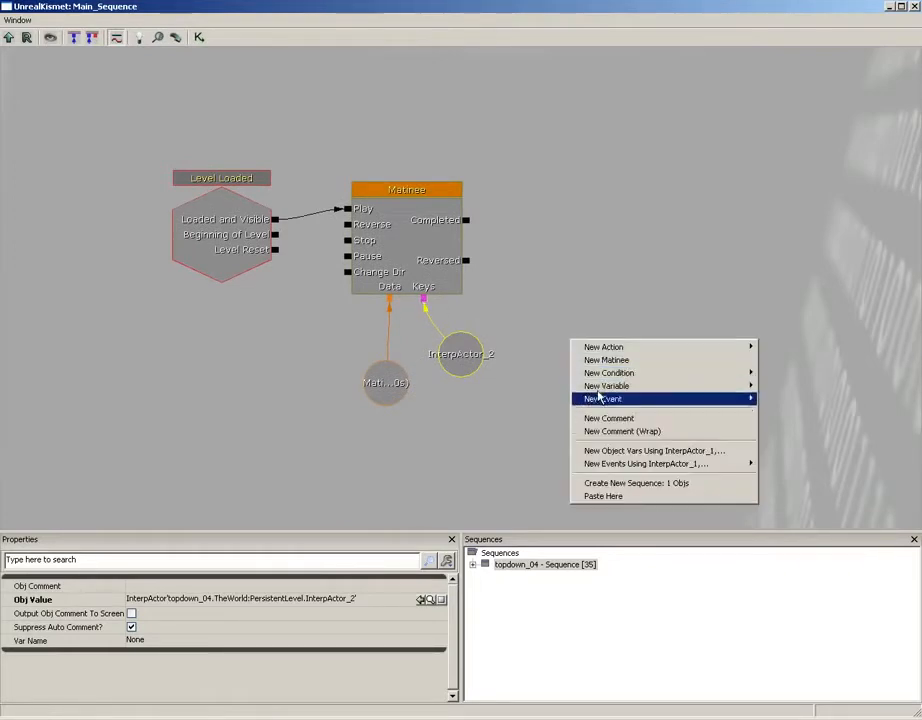
click(633, 451)
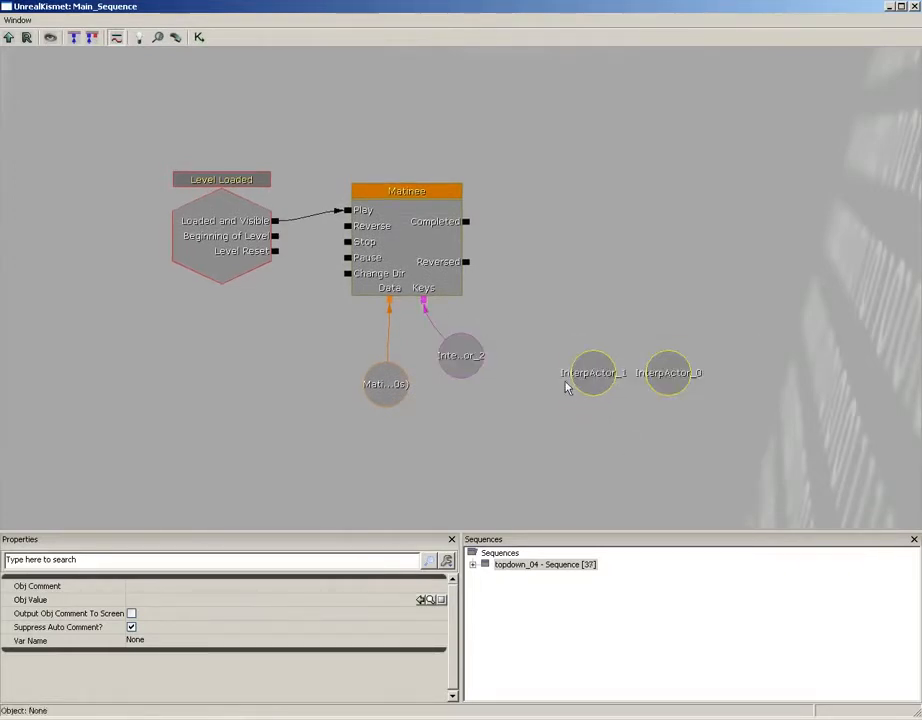
Lower the InterpActor_2 variable and link the Matinee's Keys connector to the InterpActor_1 and InterpActor_0 variables
click(455, 346)
right_click(521, 407)
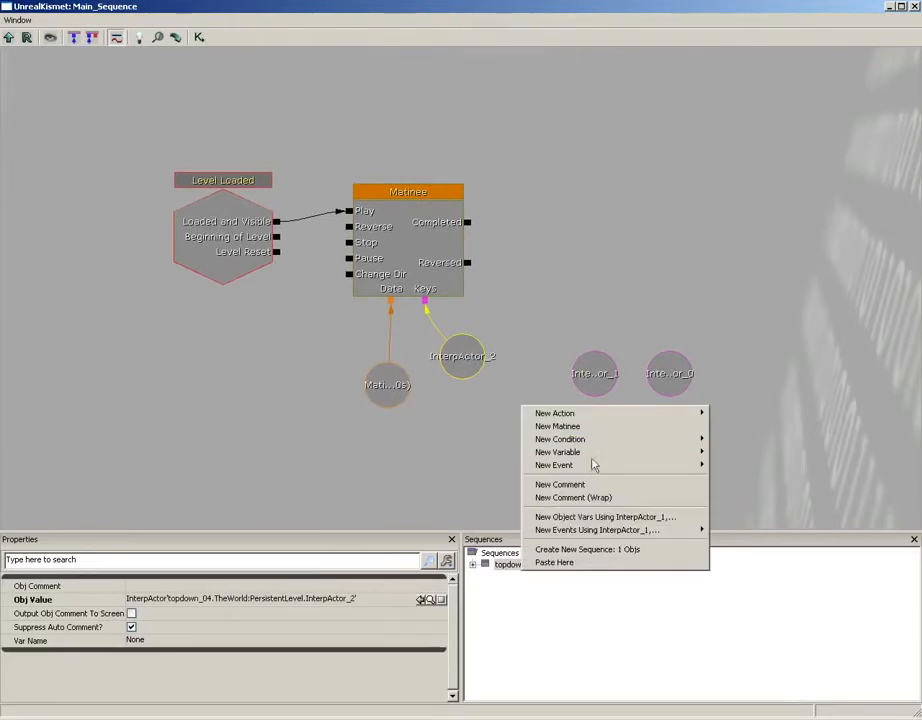
click(496, 391)
click(466, 384)
drag(466, 384, 463, 401)
drag(425, 301, 672, 358)
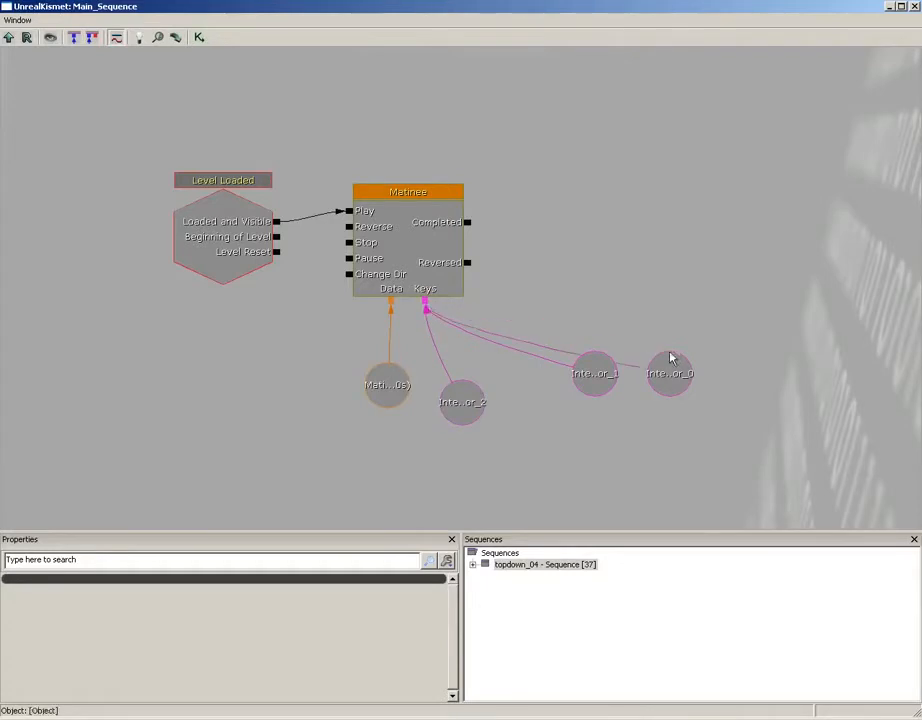
Arrange the InterpActor_1 and InterpActor_0 variables close to InterpActor_2 beneath the Matinee node
drag(597, 380, 434, 438)
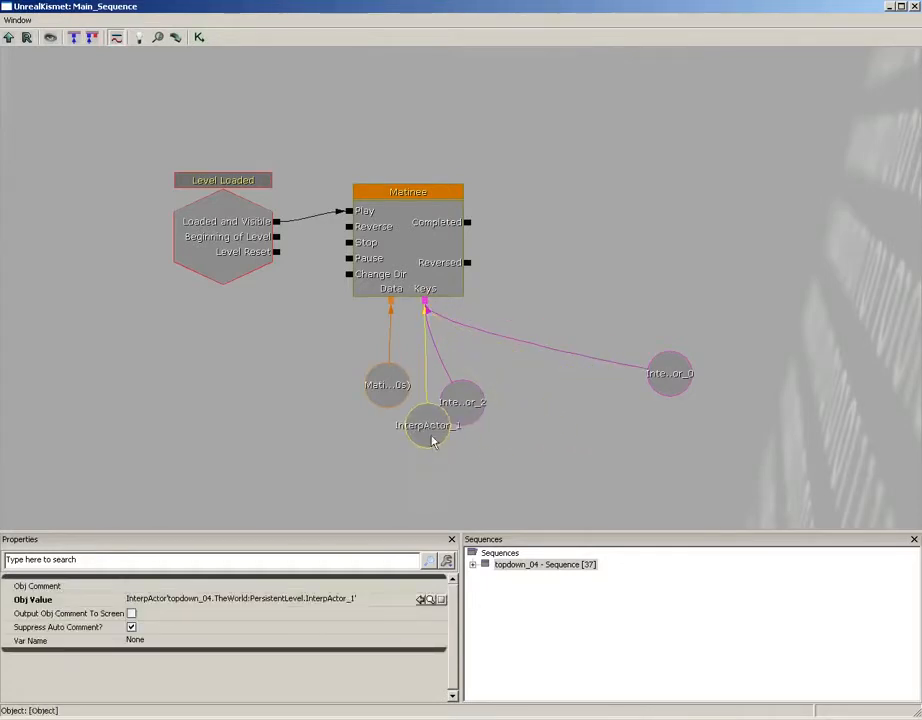
click(679, 370)
drag(679, 370, 494, 366)
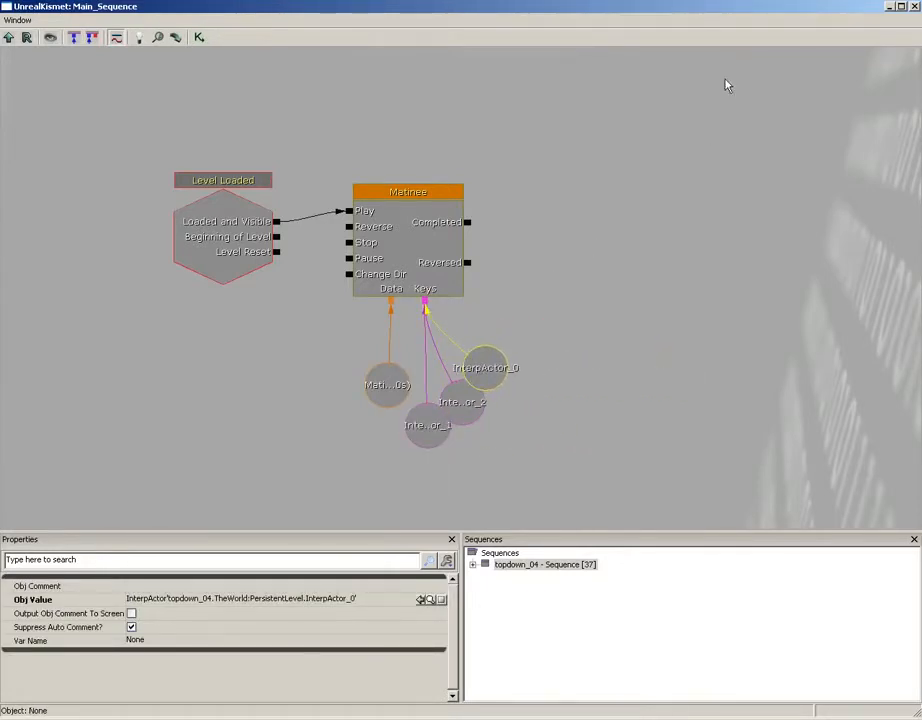
Close Kismet and play-test the level in the editor, walking the character through the corridors to check the key rotation
click(913, 8)
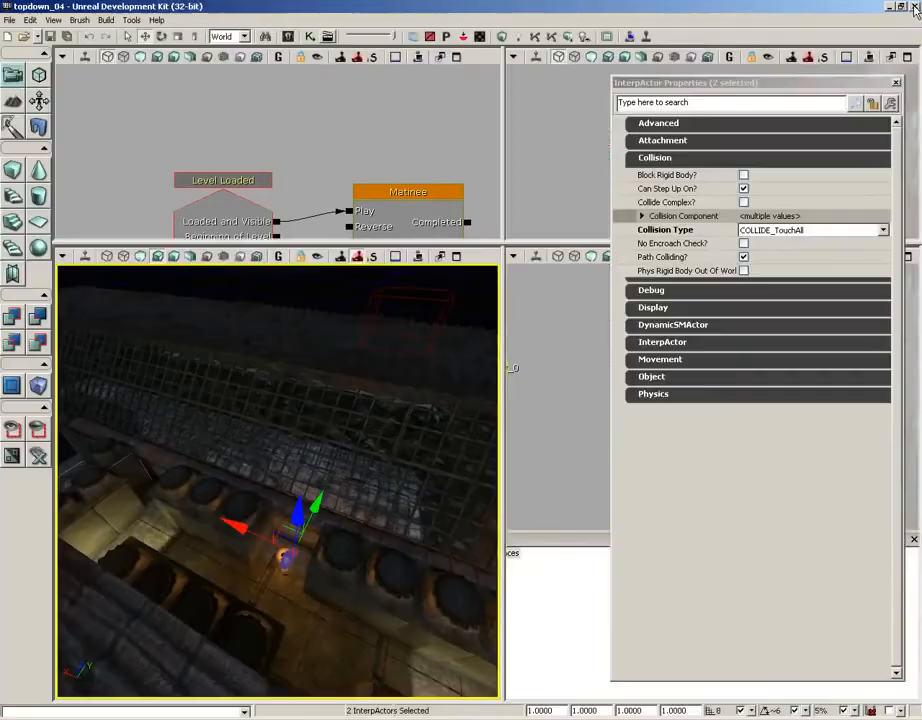
click(464, 34)
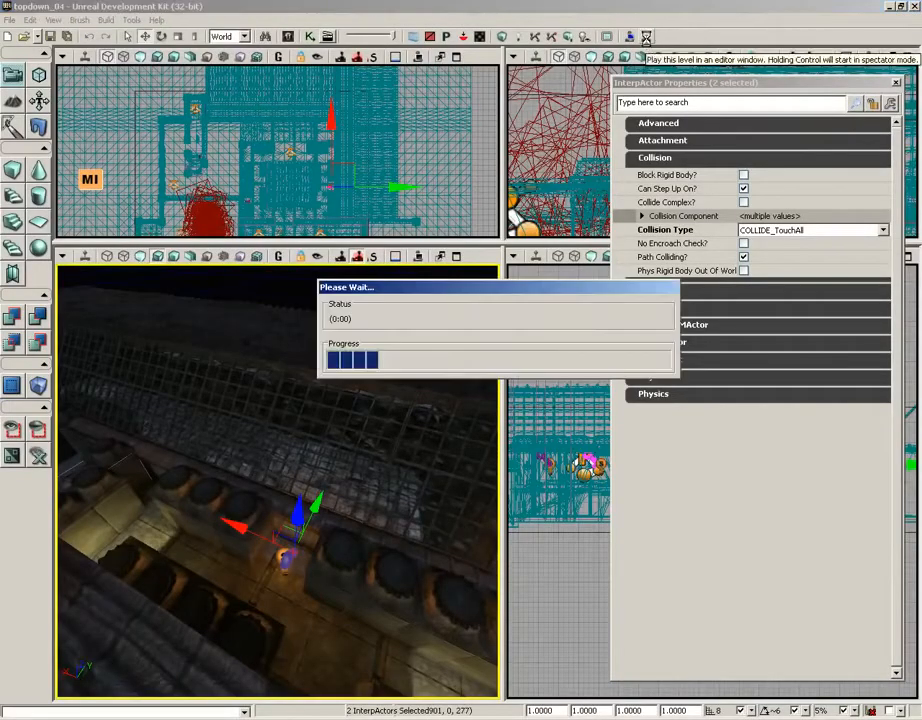
key(w)
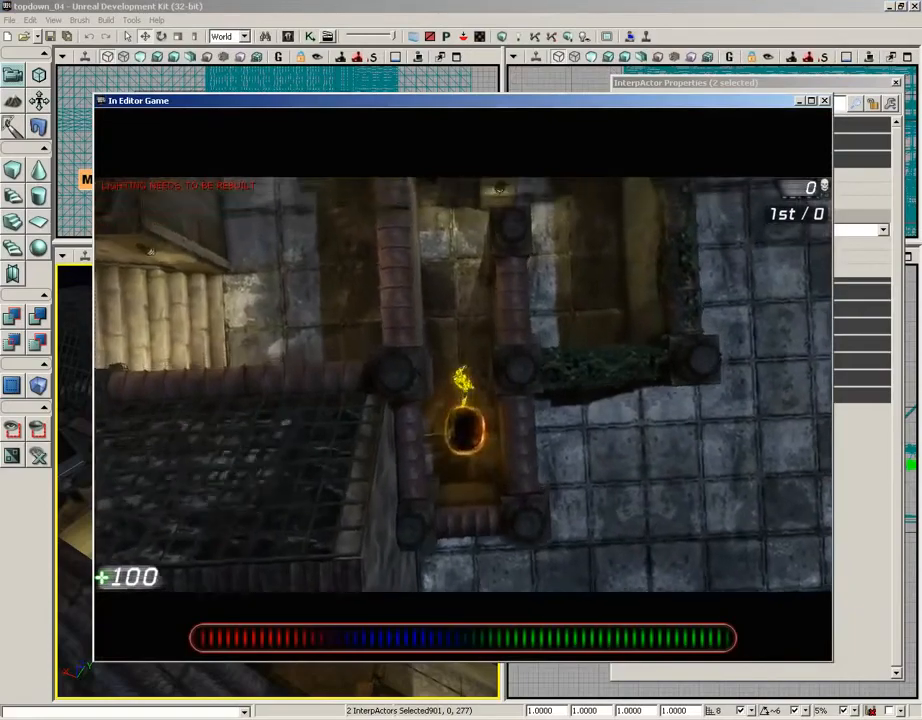
key(w)
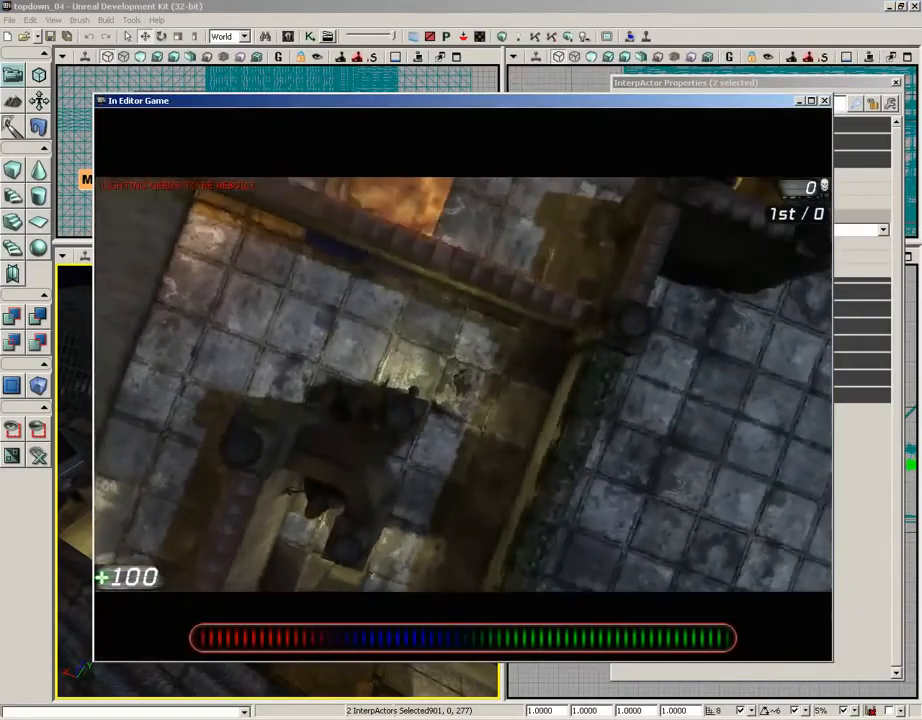
key(w)
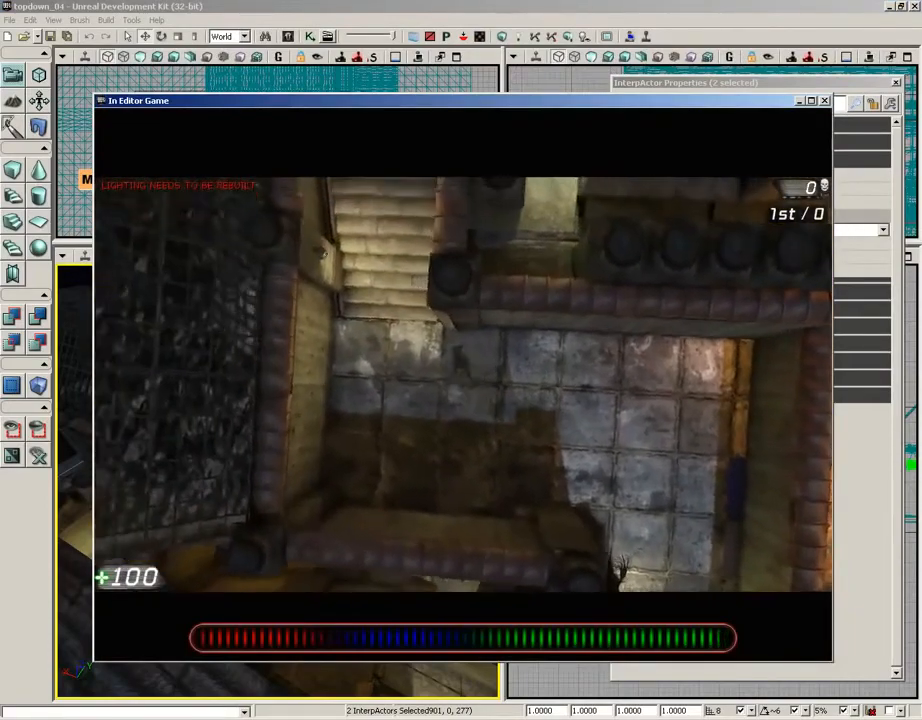
key(w)
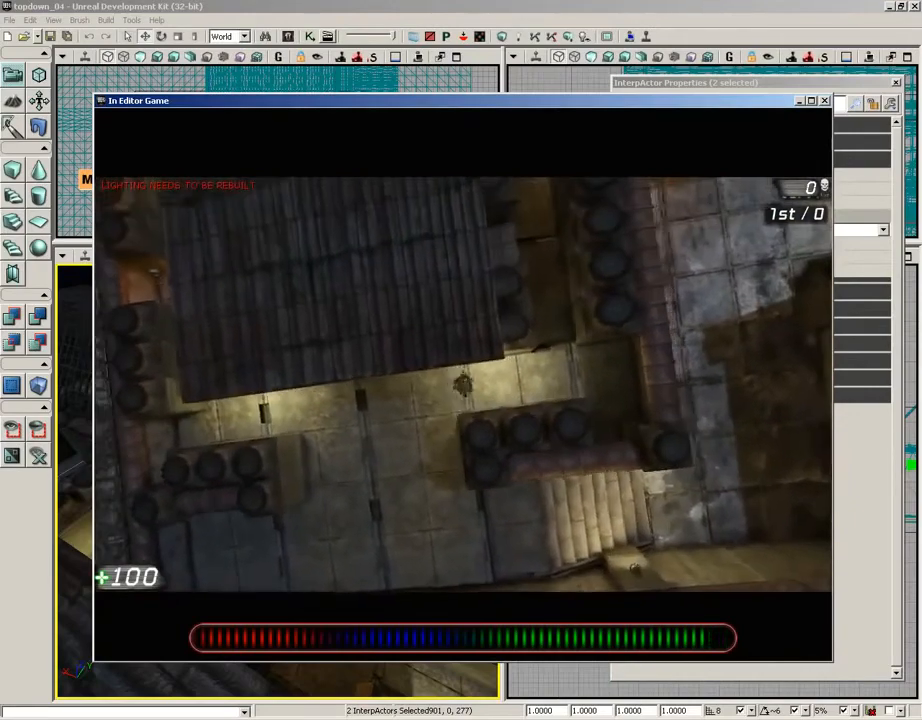
key(w)
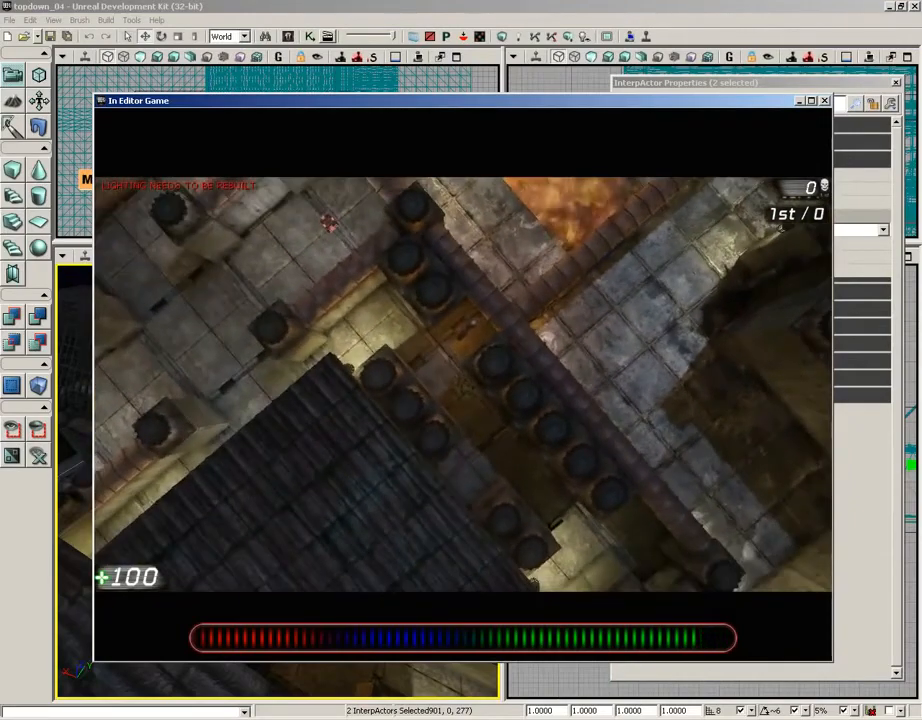
key(Escape)
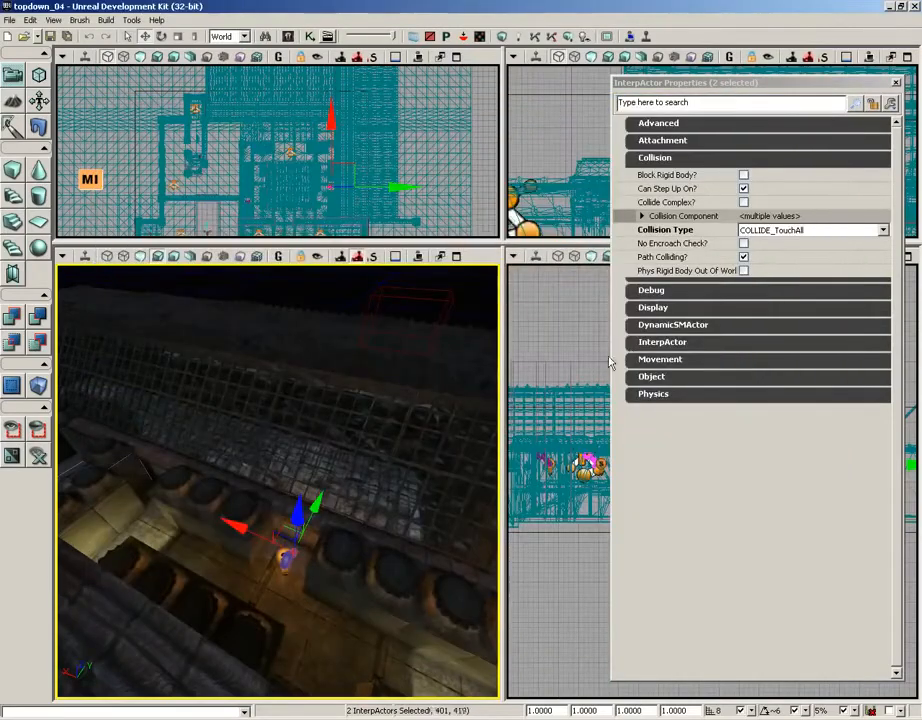
Enable Looping on the Matinee node in the level's Kismet sequence and close the Kismet window
click(309, 37)
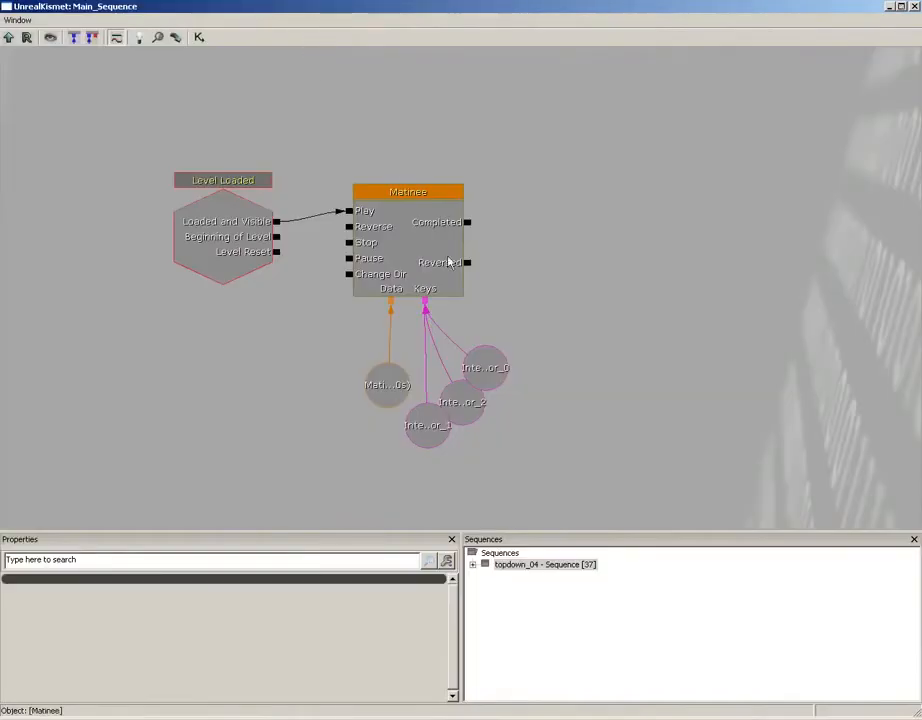
click(406, 254)
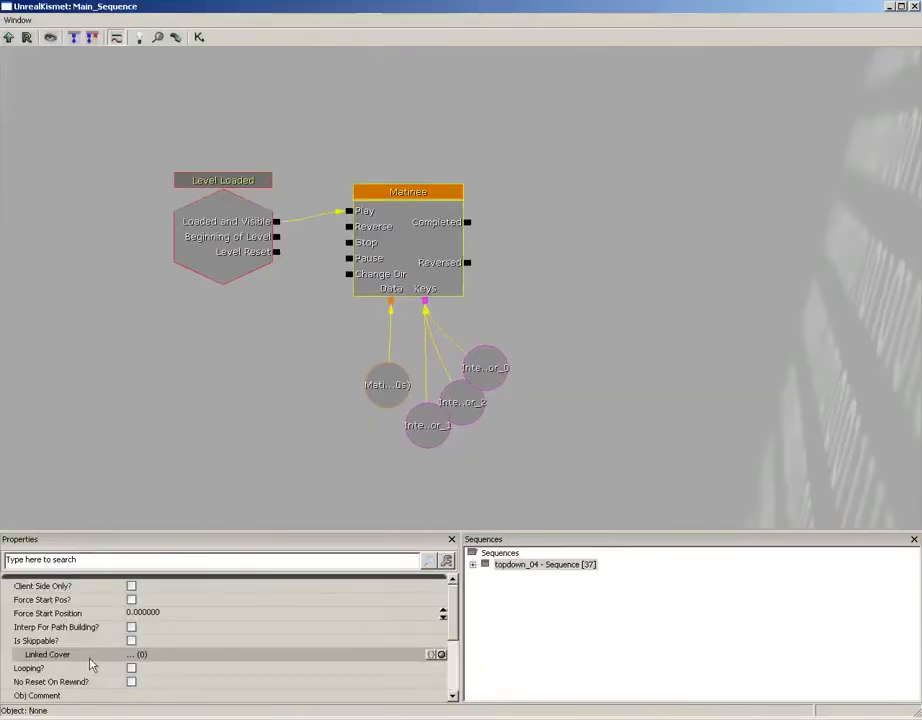
click(131, 669)
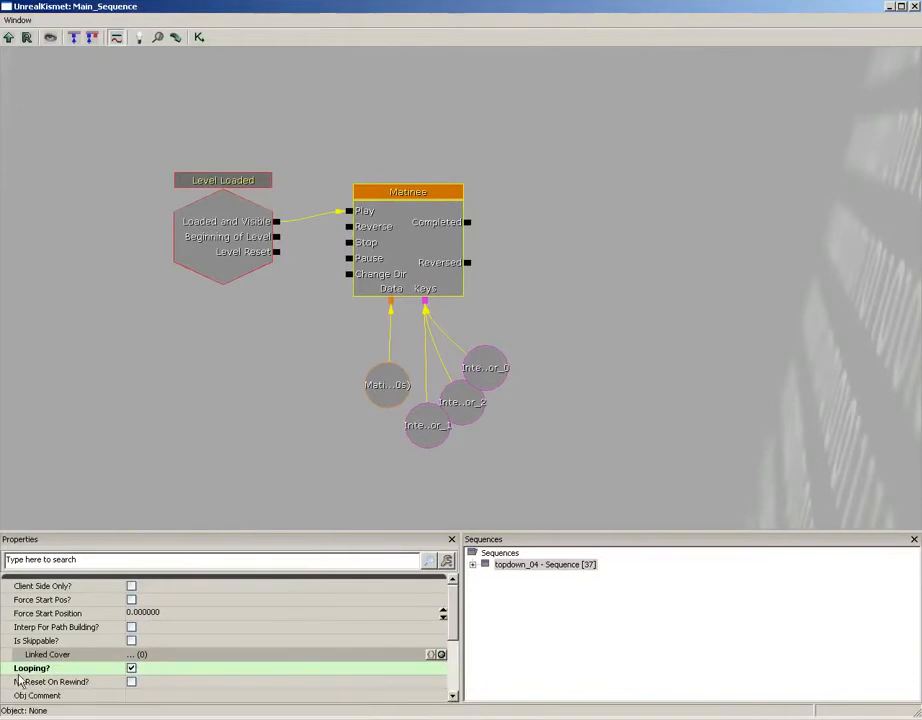
click(914, 6)
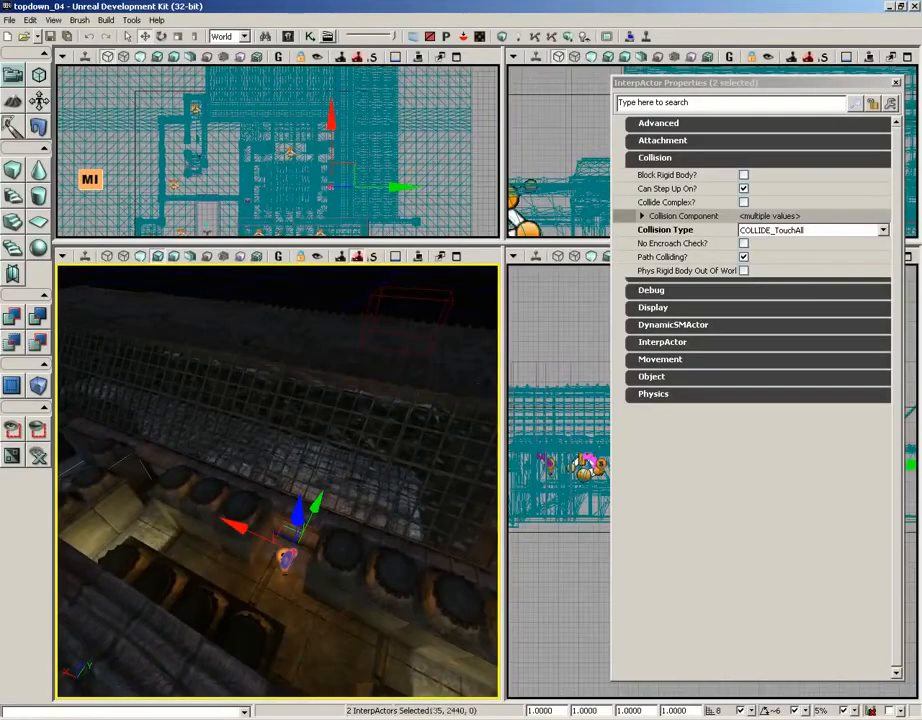
Play-test the level again to check that the keys rotate continuously, and end the play session
click(646, 37)
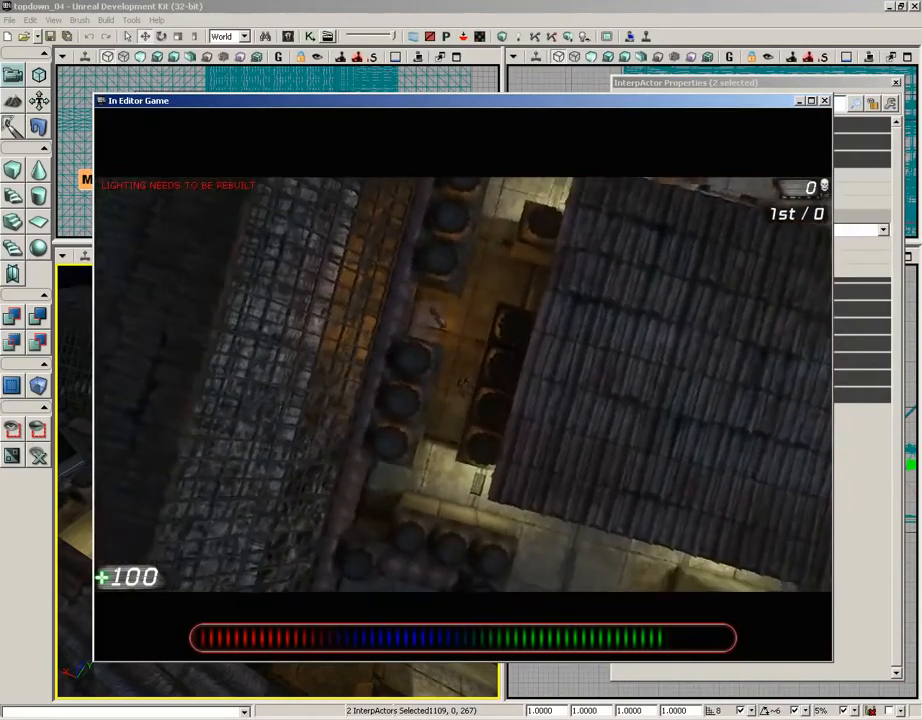
key(Escape)
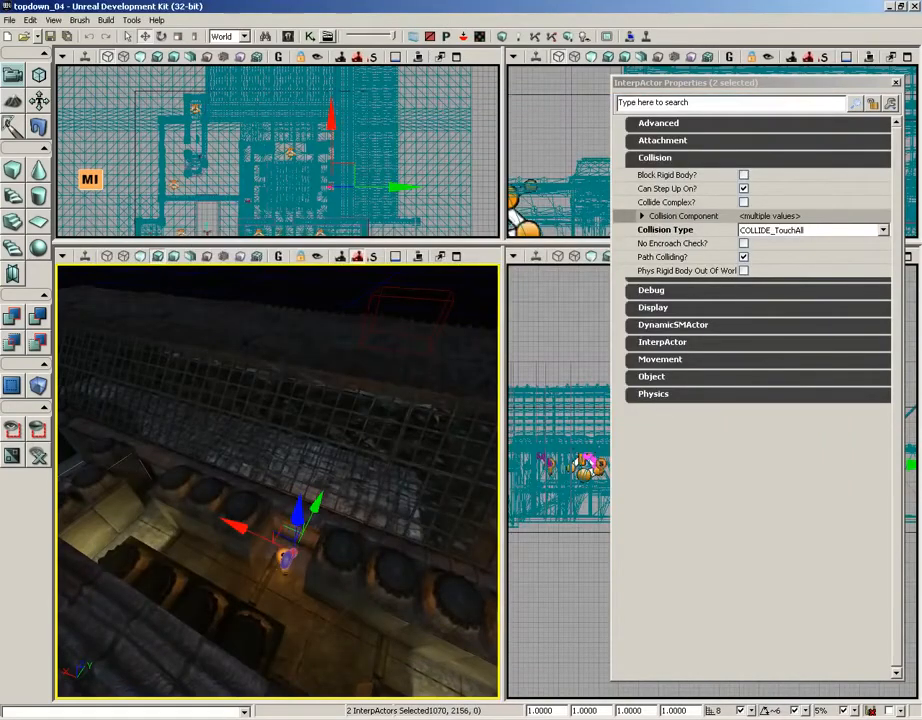